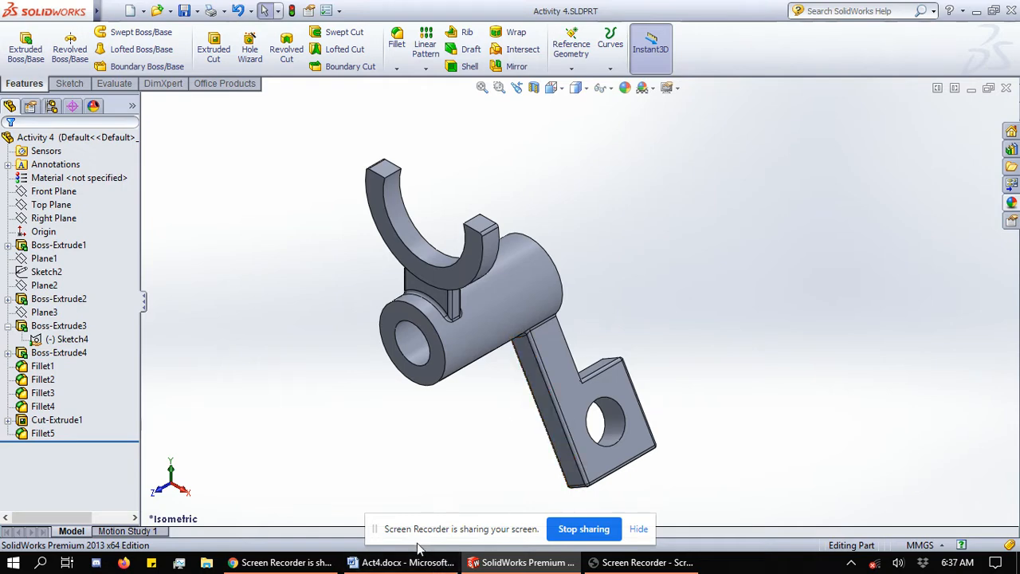
# Compare the dimensioned bracket drawing in the Word document Act4.docx with the finished Activity 4 model in SolidWorks
pyautogui.click(435, 567)
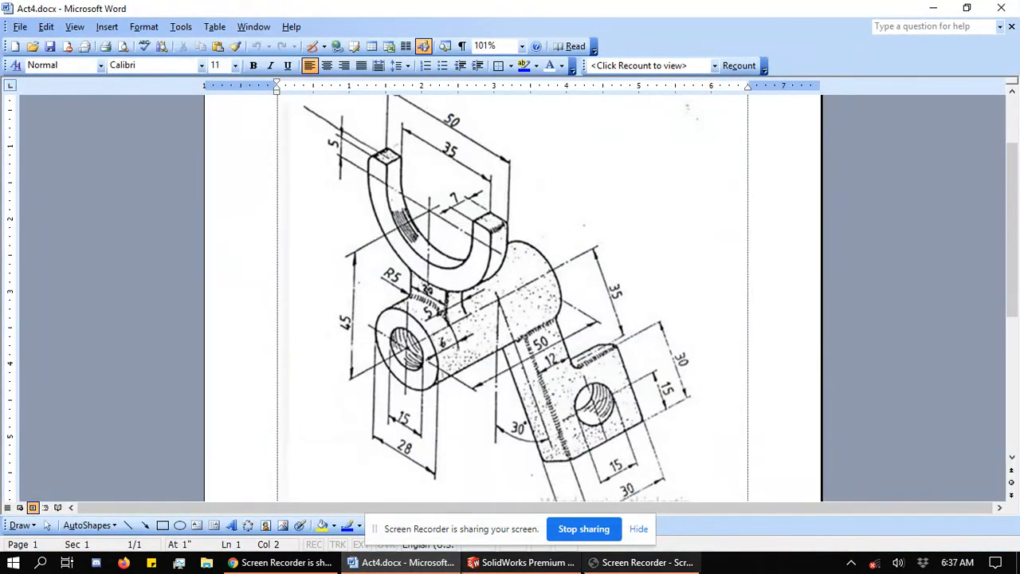
pyautogui.click(540, 559)
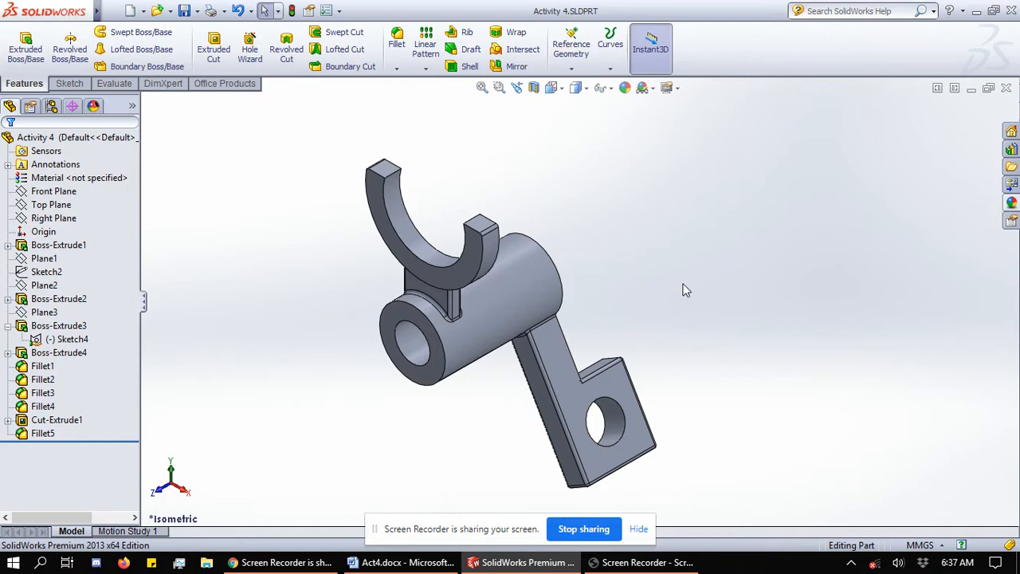
pyautogui.click(403, 562)
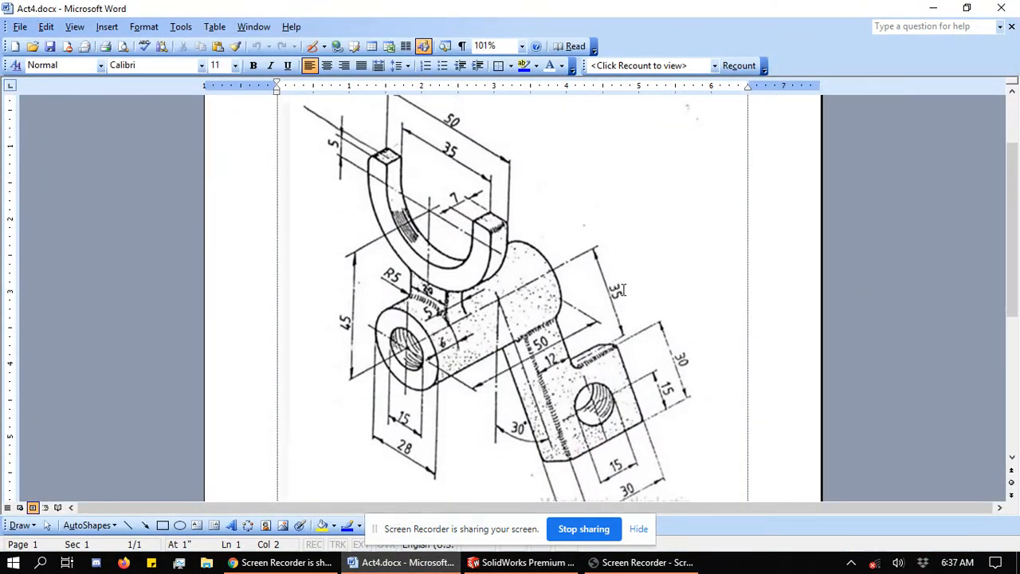
pyautogui.scroll(-1, 623, 291)
pyautogui.scroll(2, 603, 346)
pyautogui.click(526, 562)
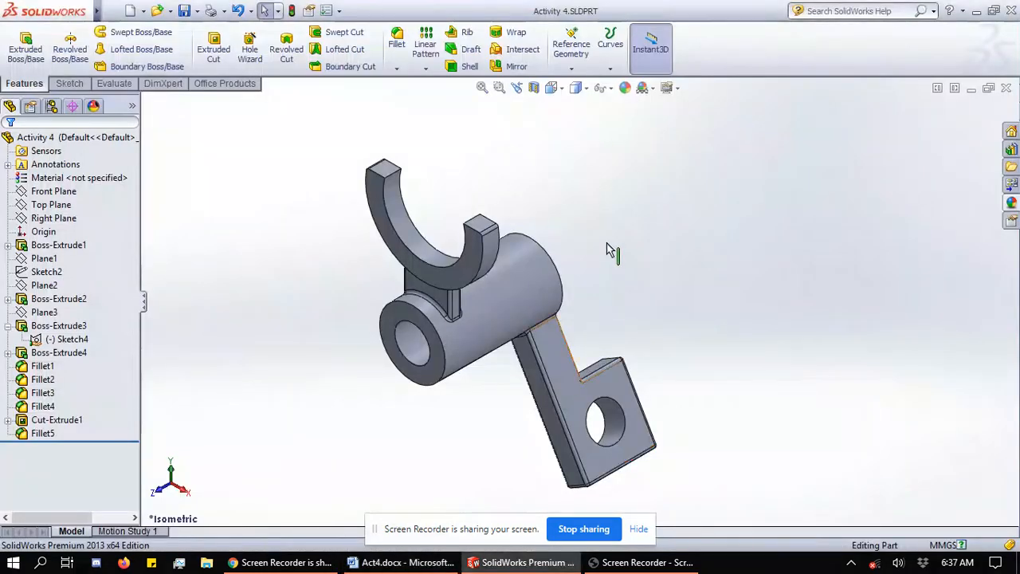
# Create a new part document
pyautogui.click(141, 13)
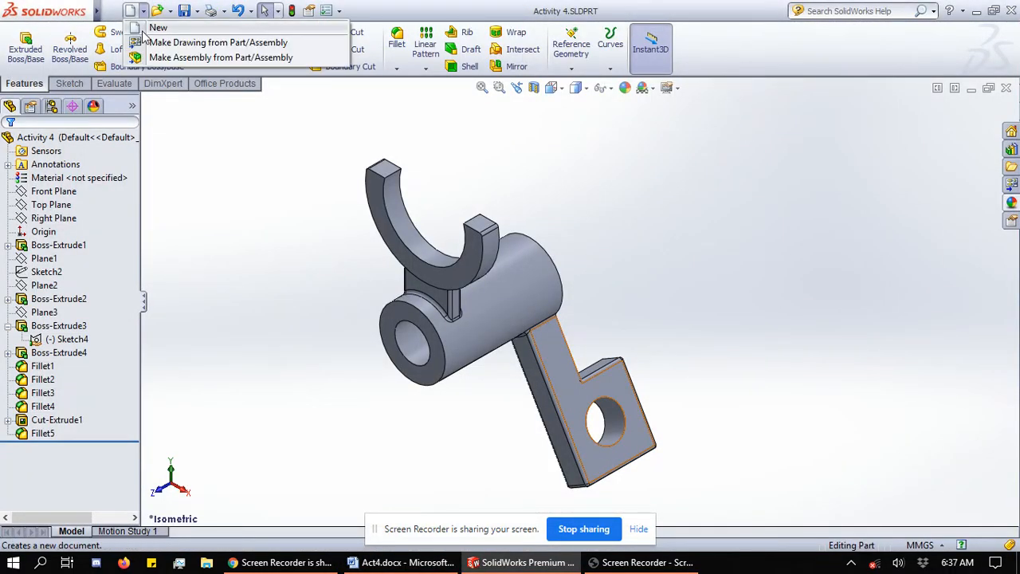
pyautogui.click(152, 28)
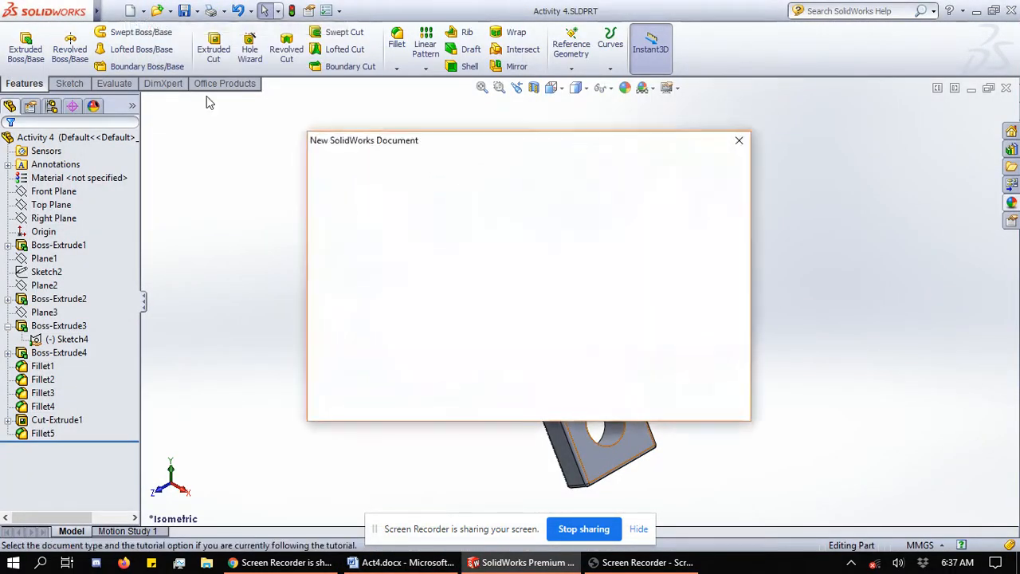
pyautogui.click(570, 405)
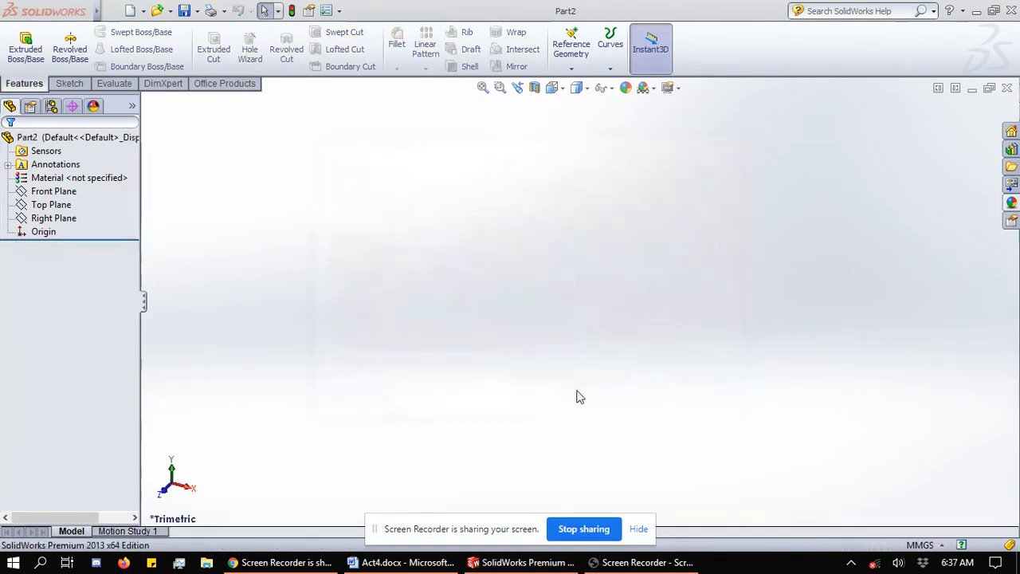
# Sketch a circle about 79 mm in diameter on the Front Plane, centred on the origin
pyautogui.click(69, 84)
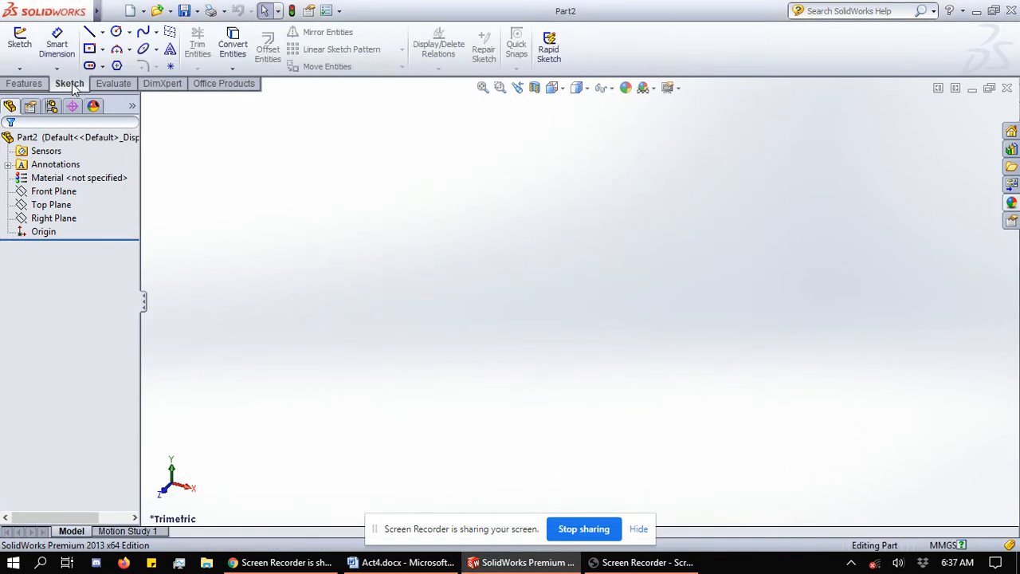
pyautogui.click(19, 47)
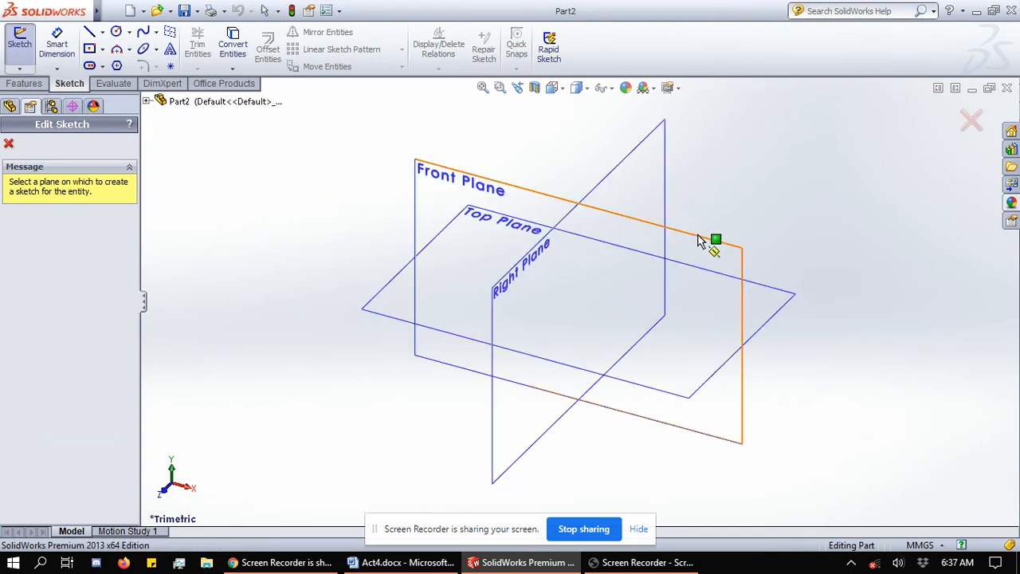
pyautogui.click(698, 239)
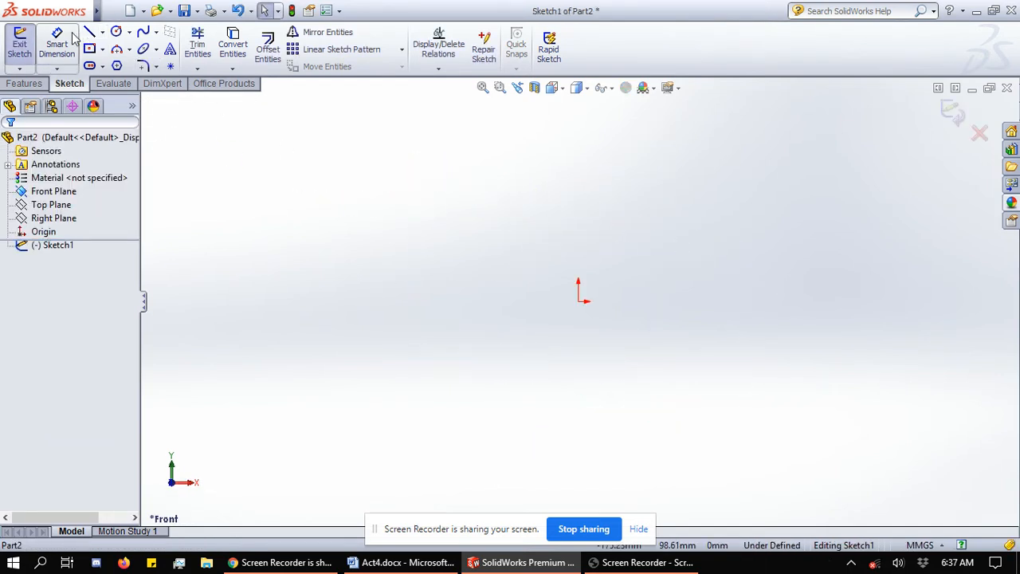
pyautogui.click(117, 32)
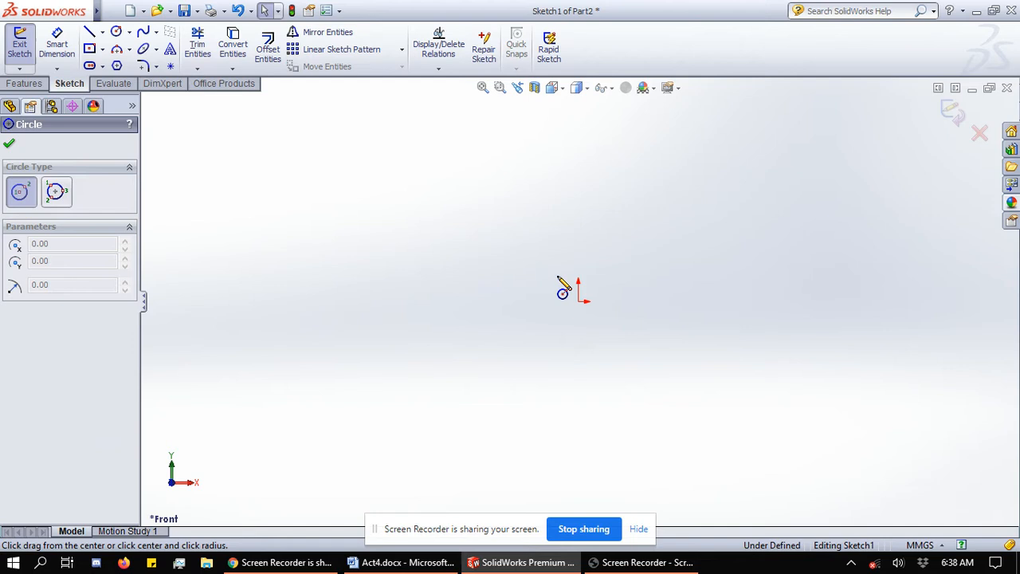
pyautogui.click(579, 300)
pyautogui.click(624, 247)
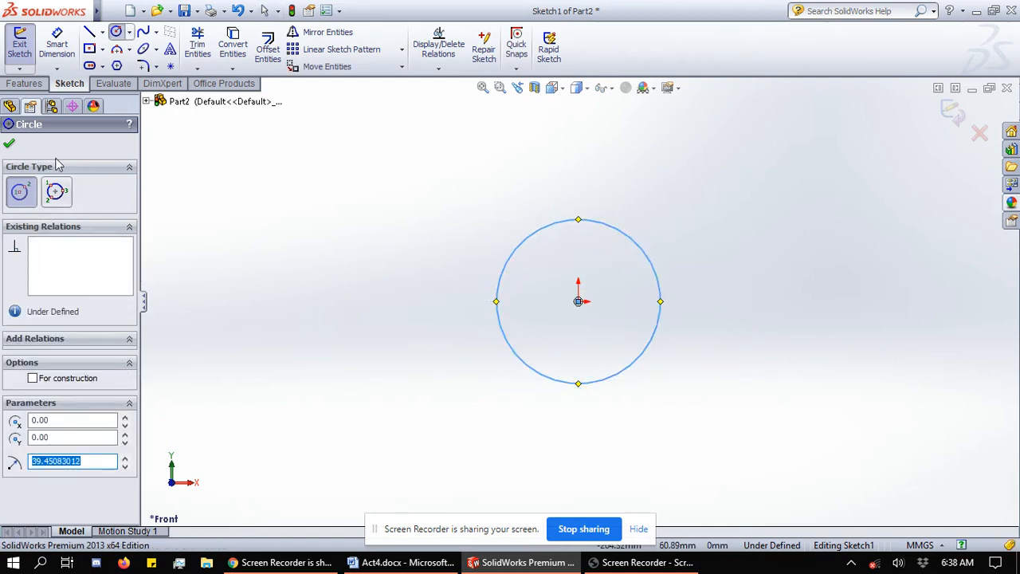
pyautogui.click(9, 146)
# Check the reference drawing in Word, return to SolidWorks and dimension the circle's diameter at 28 mm
pyautogui.click(402, 562)
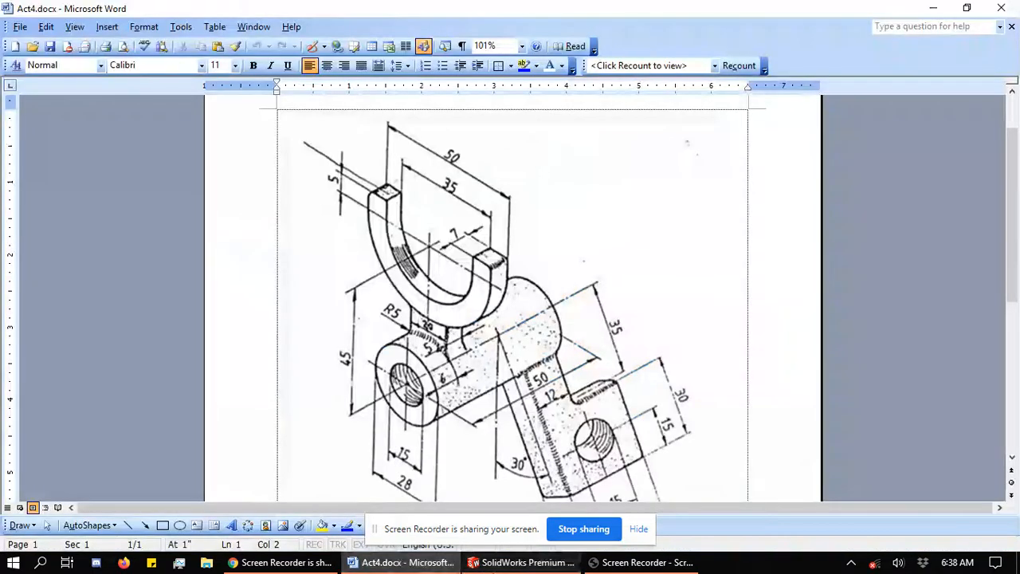
pyautogui.click(522, 562)
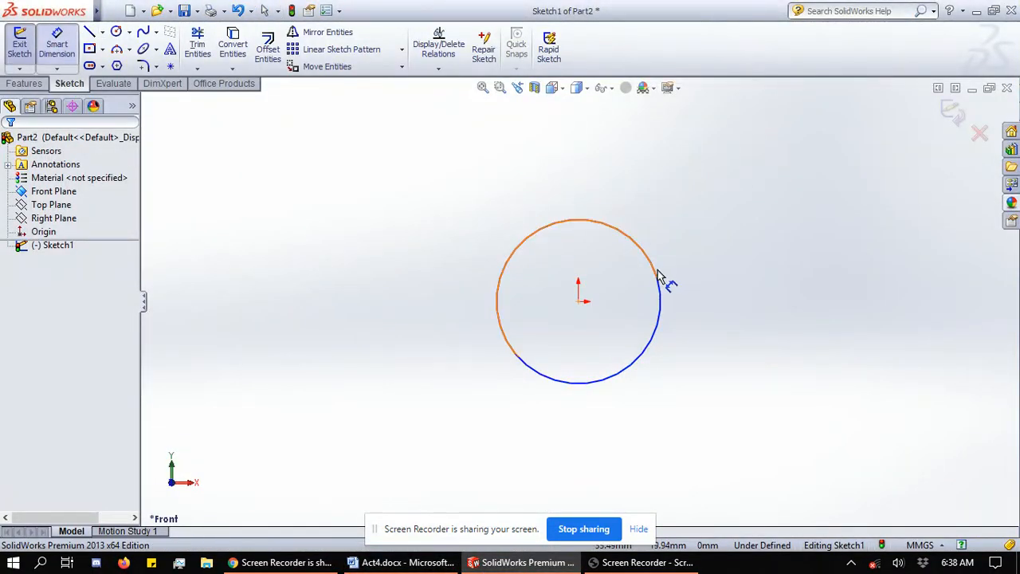
pyautogui.click(664, 223)
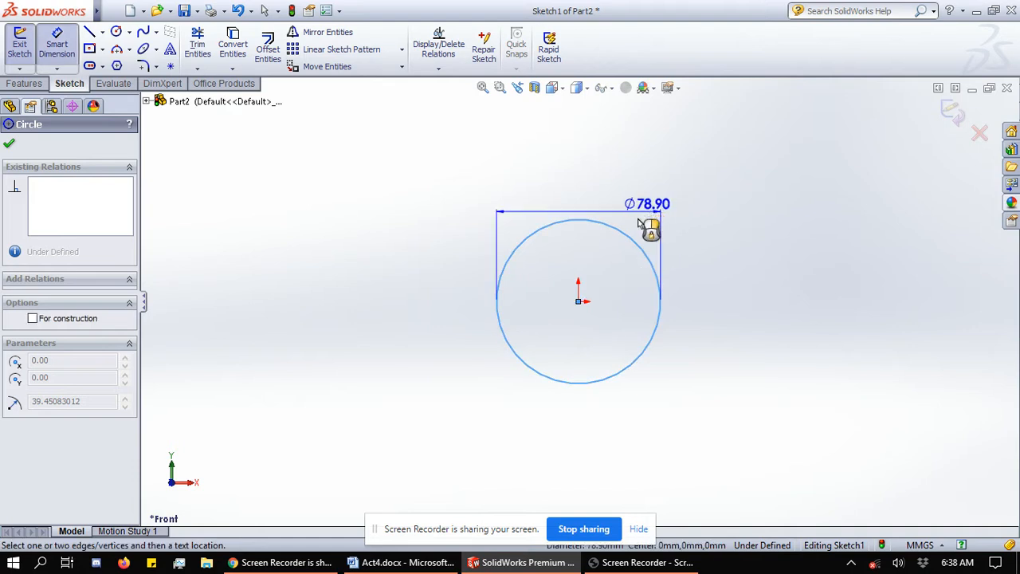
pyautogui.click(652, 228)
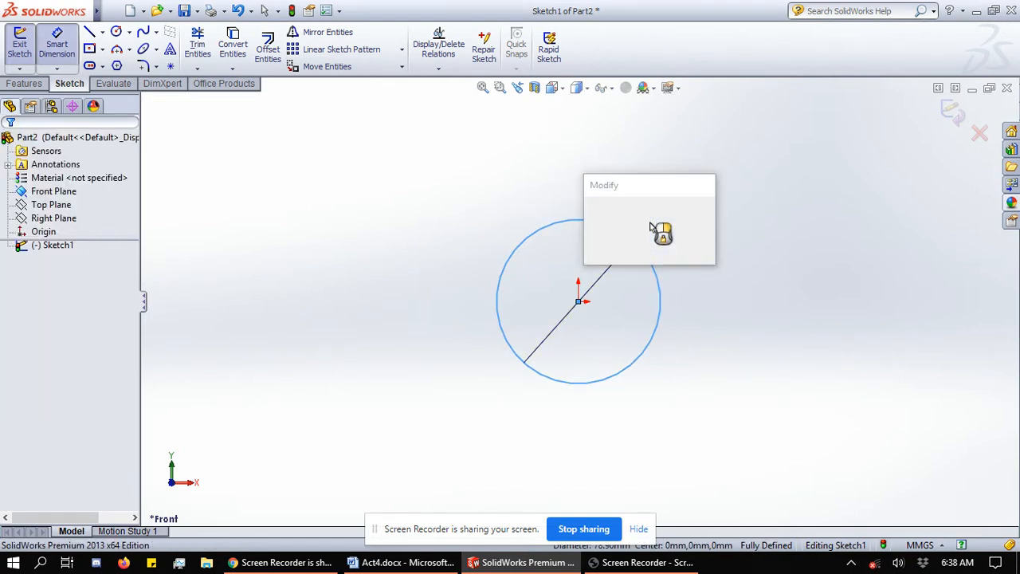
pyautogui.write('28')
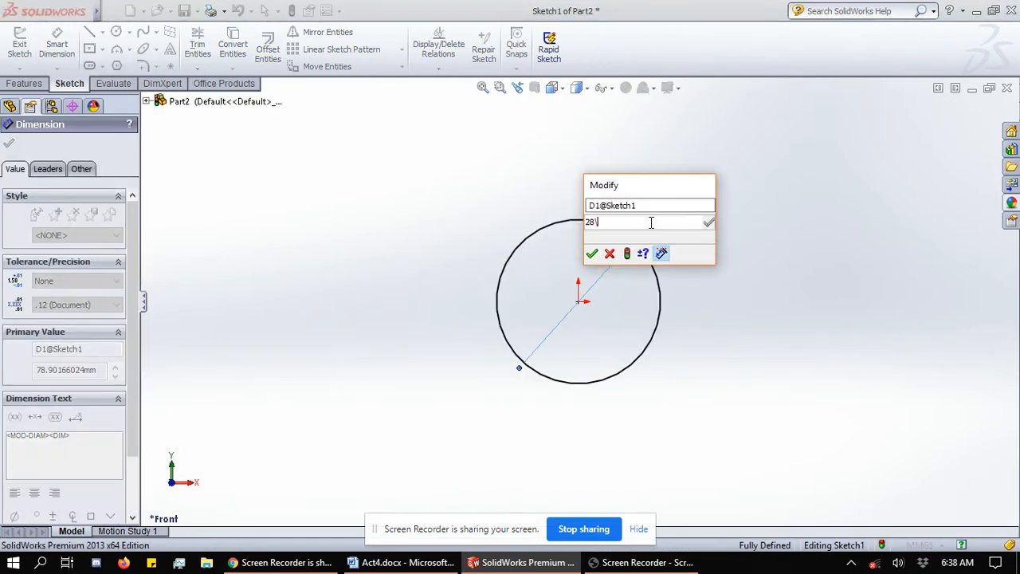
pyautogui.press('Return')
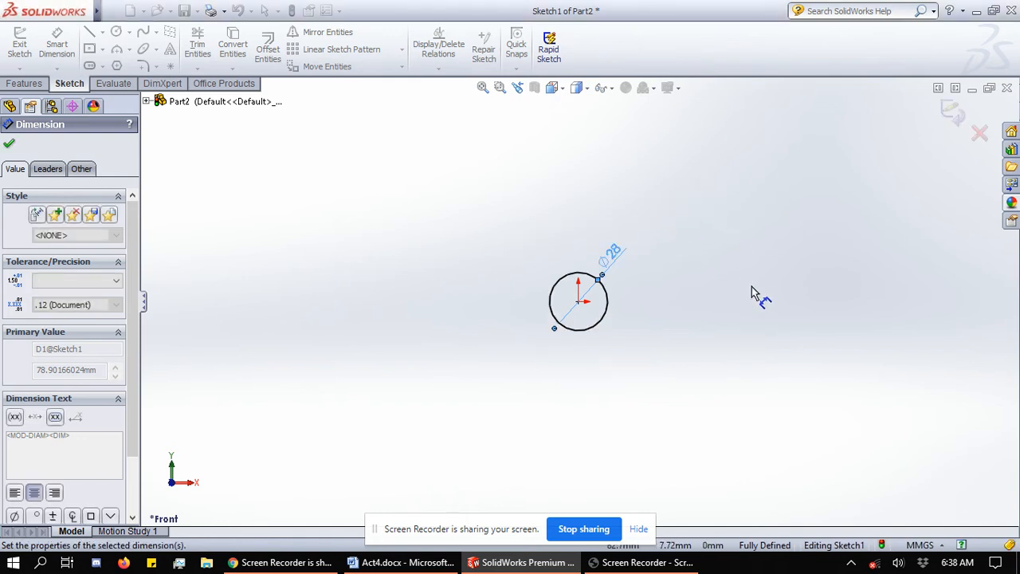
pyautogui.scroll(2, 730, 291)
pyautogui.scroll(-3, 730, 290)
pyautogui.scroll(-2, 396, 230)
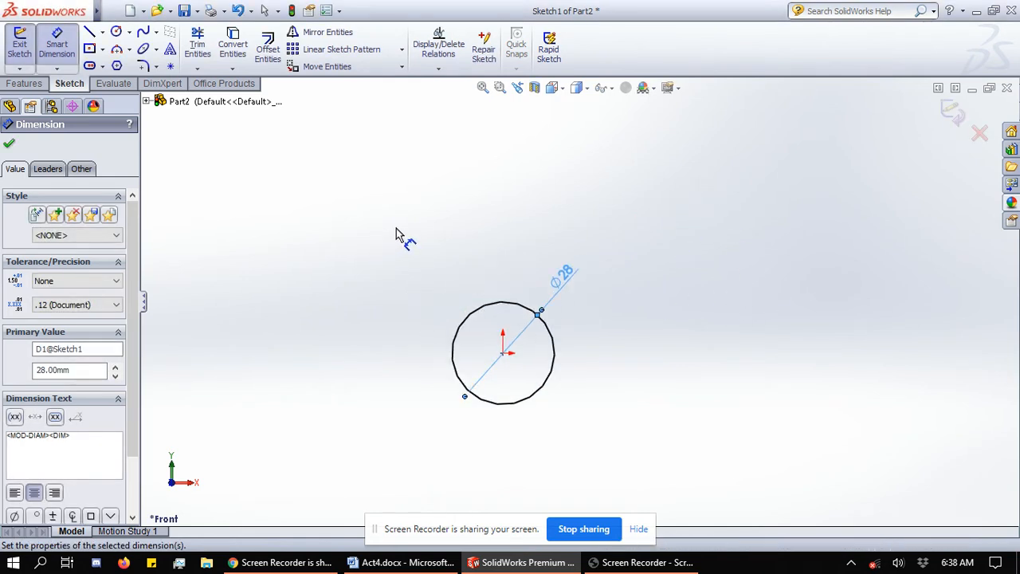
pyautogui.press('Escape')
# Extrude the circle into a solid cylinder with a blind depth of 50 mm, using an isometric view
pyautogui.click(24, 83)
pyautogui.click(25, 48)
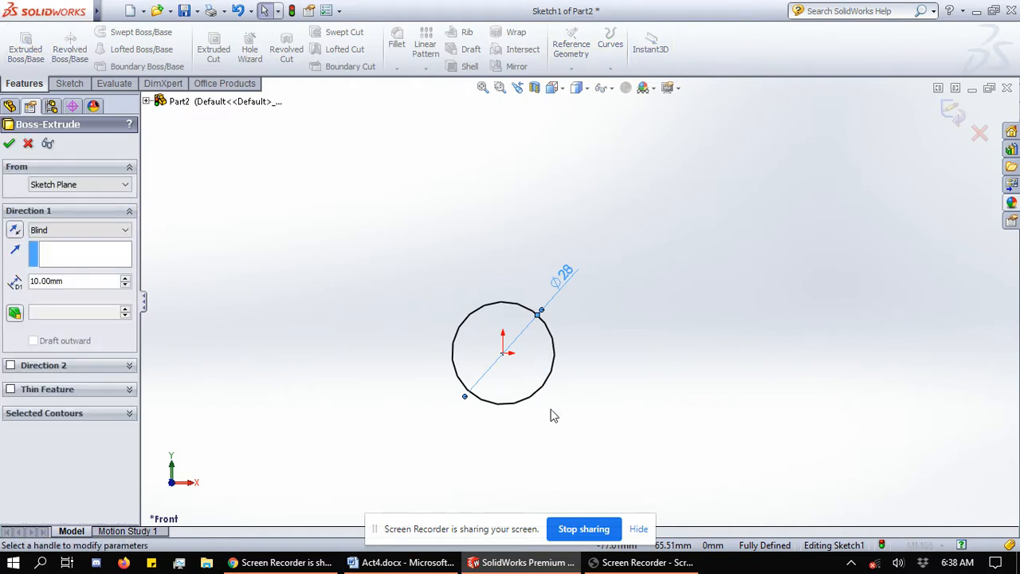
pyautogui.click(565, 89)
pyautogui.moveTo(629, 127)
pyautogui.click(669, 141)
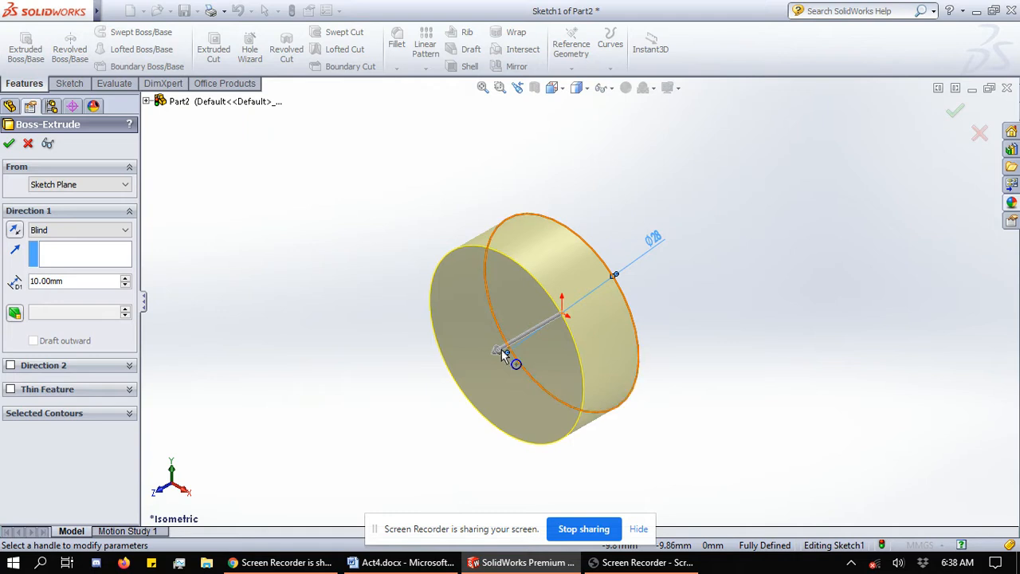
pyautogui.scroll(6, 501, 351)
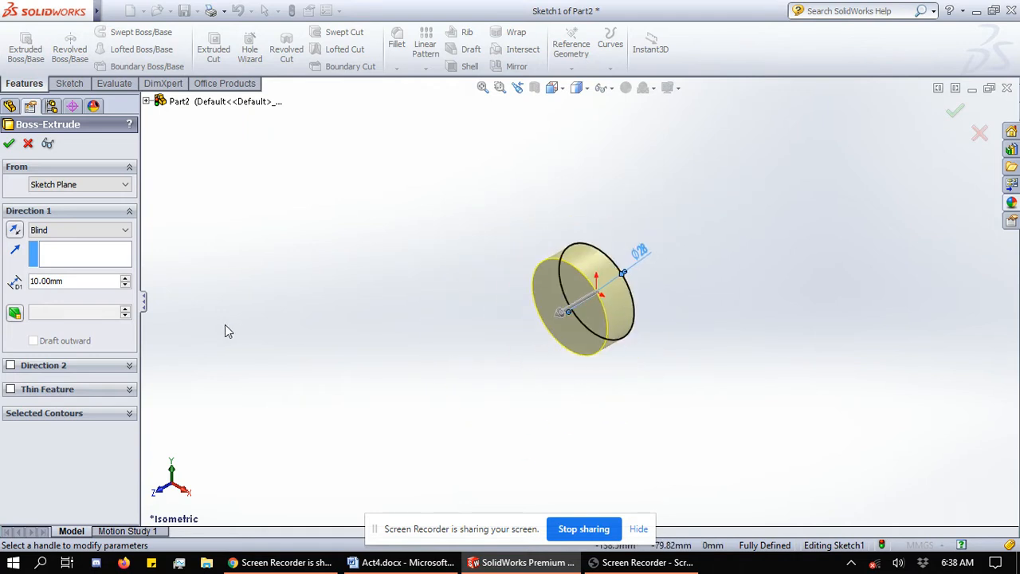
pyautogui.click(126, 279)
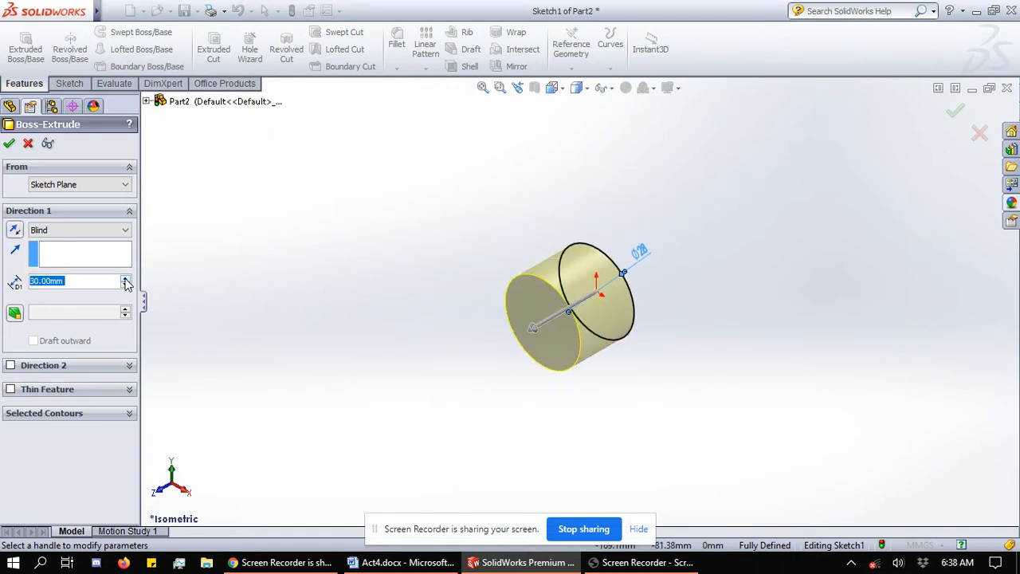
pyautogui.click(126, 279)
pyautogui.click(126, 279)
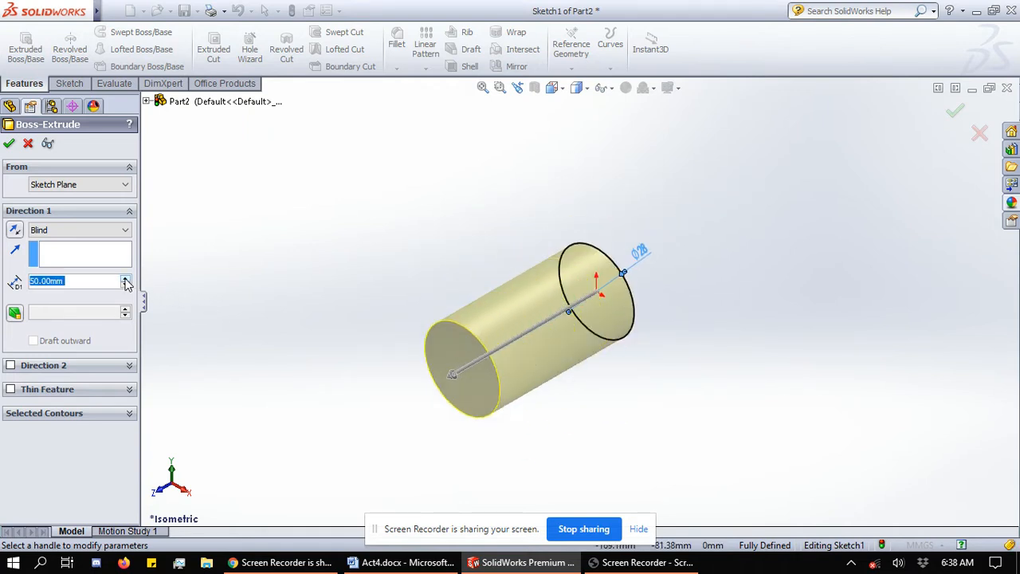
pyautogui.click(10, 144)
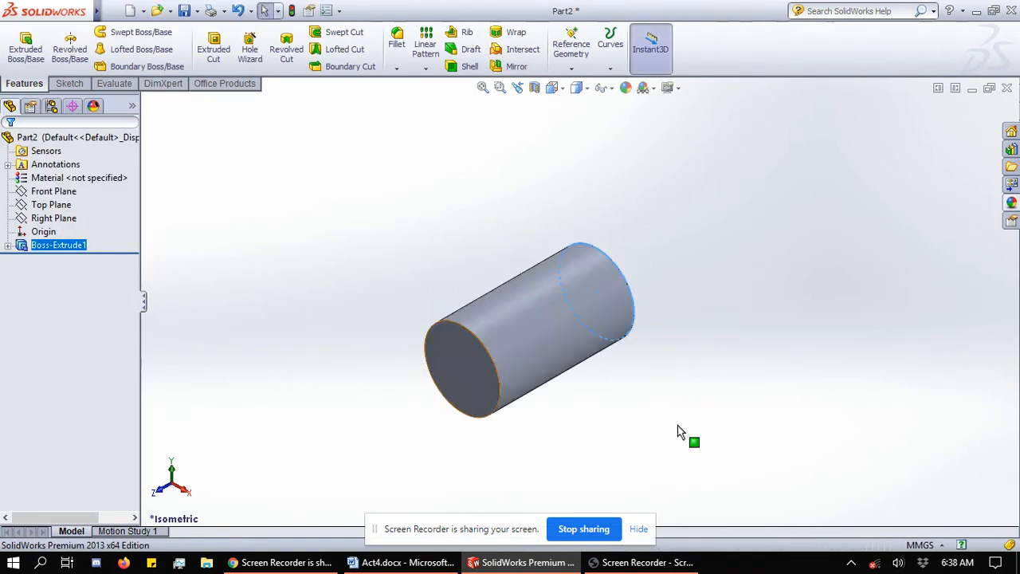
# Consult the reference drawing in Word, then create a reference plane in SolidWorks offset 12 mm from the Front Plane
pyautogui.hotkey('alt', 'Tab')
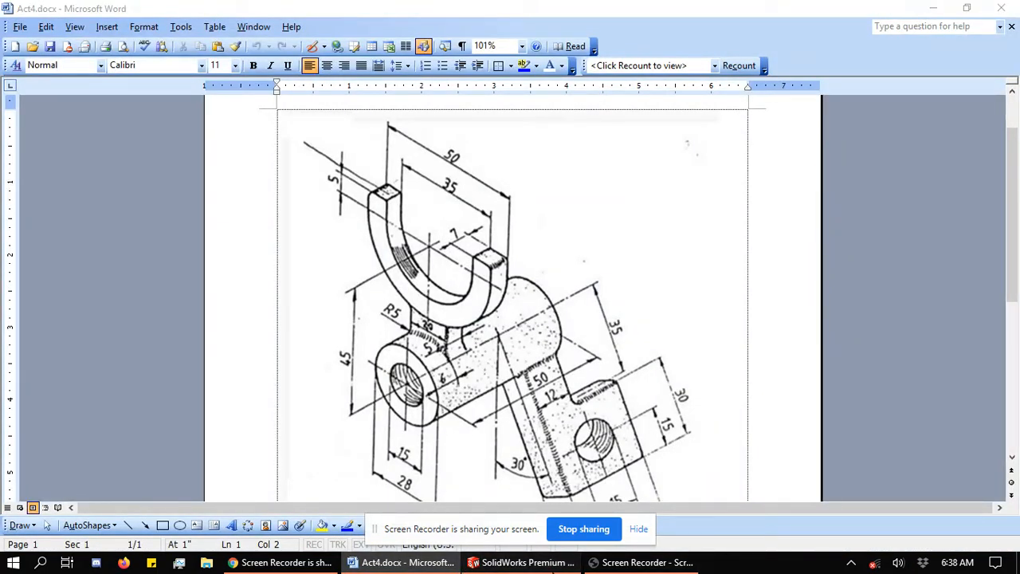
pyautogui.hotkey('alt', 'Tab')
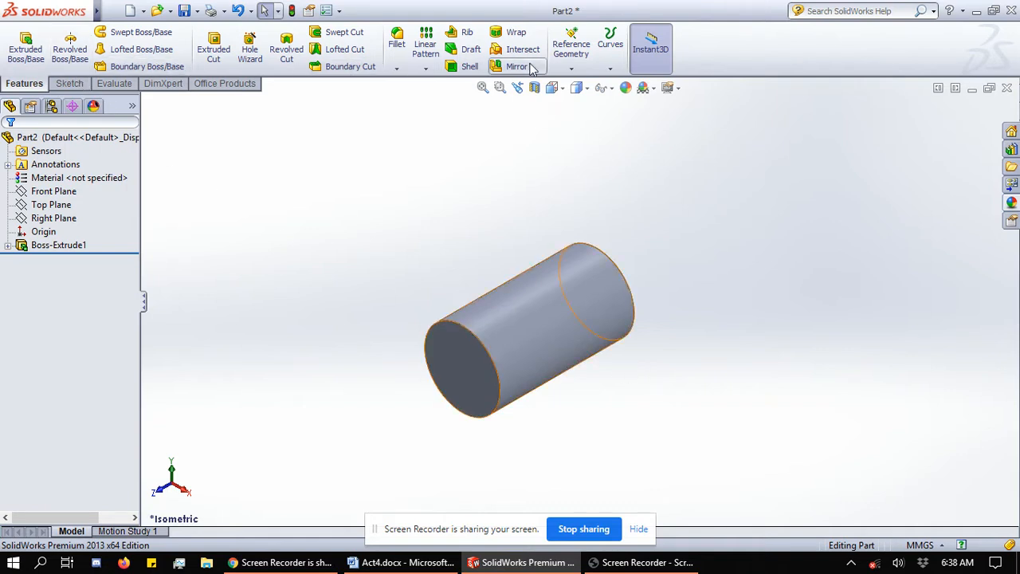
pyautogui.click(576, 70)
pyautogui.click(587, 83)
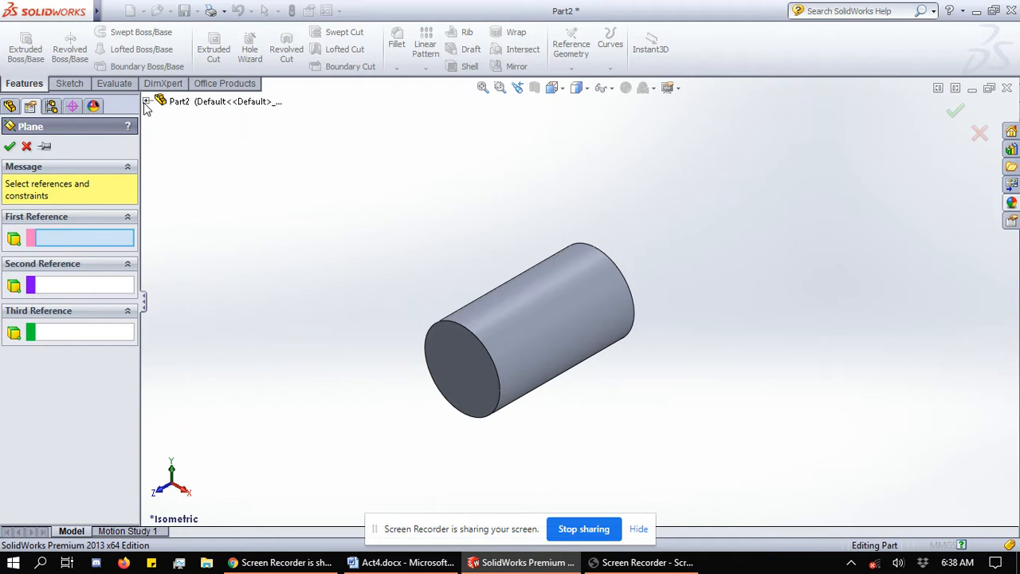
pyautogui.click(146, 102)
pyautogui.click(203, 156)
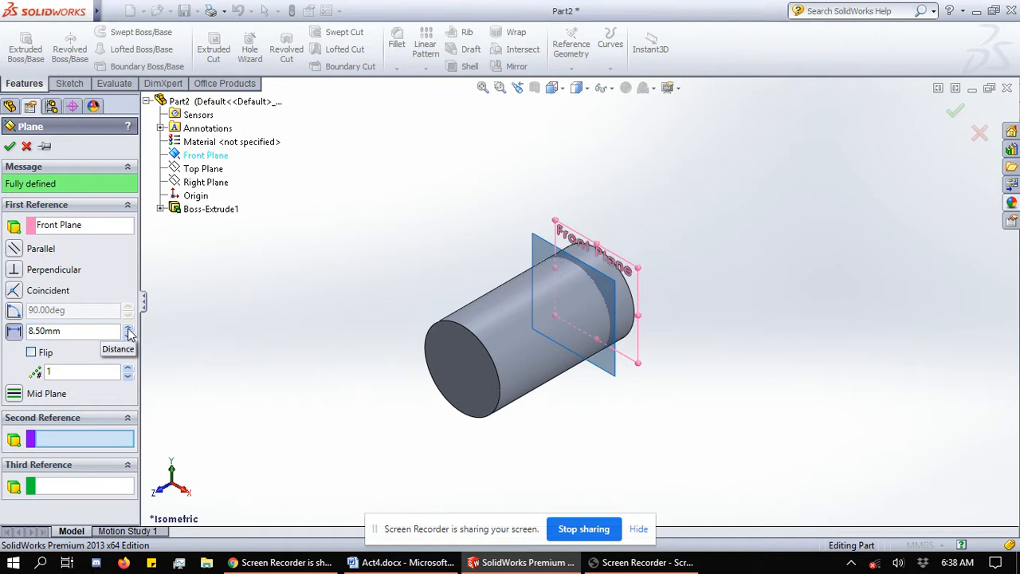
pyautogui.click(47, 338)
pyautogui.press('BackSpace')
pyautogui.write('12')
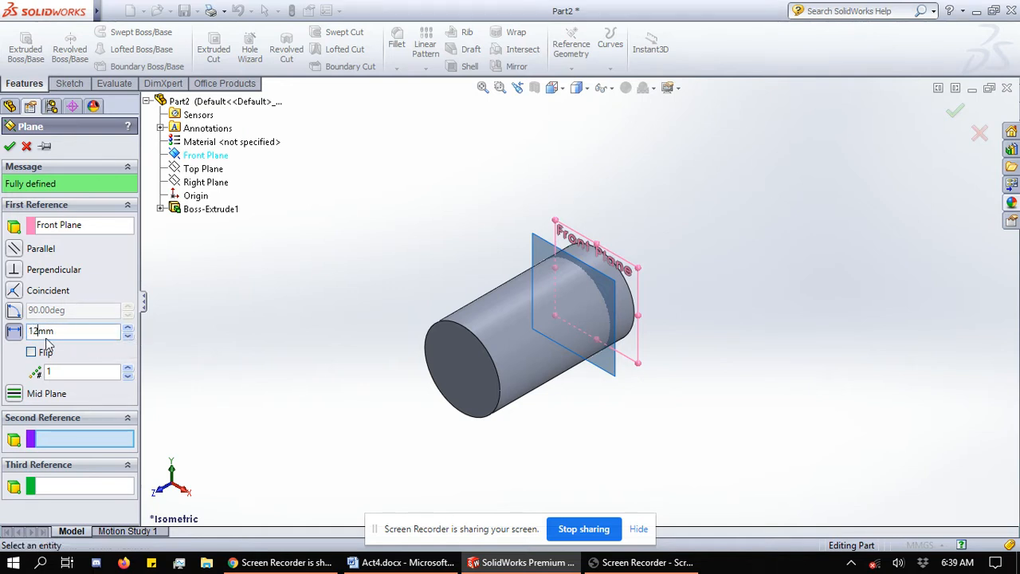
pyautogui.click(10, 146)
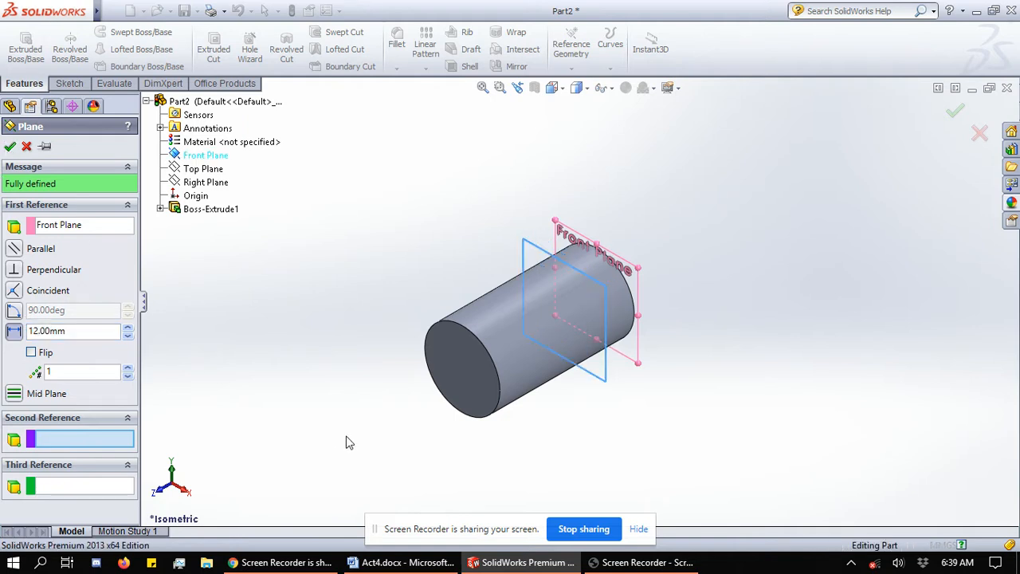
pyautogui.click(695, 462)
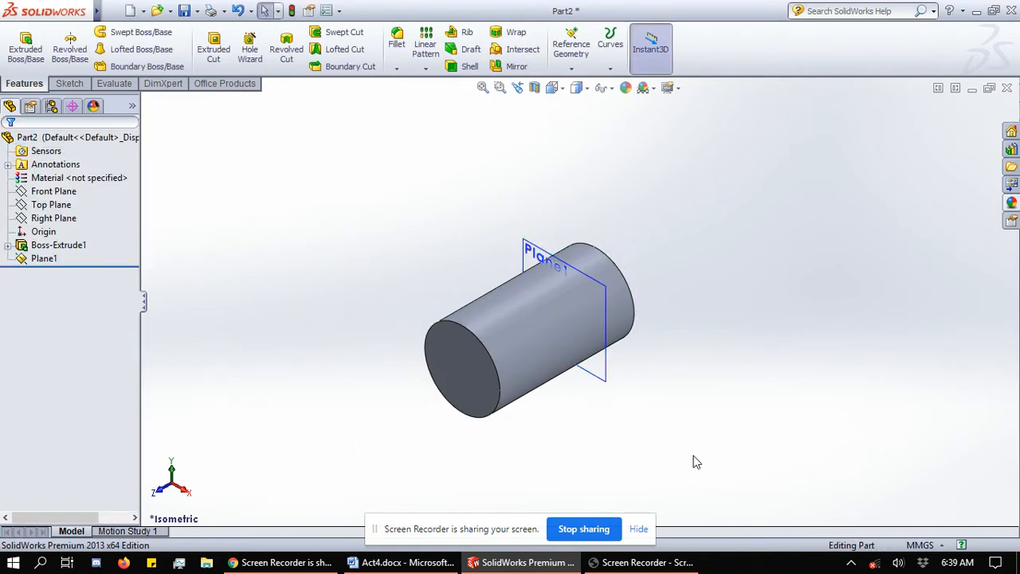
# In a back view, sketch a vertical construction centerline on Plane1, about 47 mm long, running down from the origin
pyautogui.click(69, 83)
pyautogui.click(19, 40)
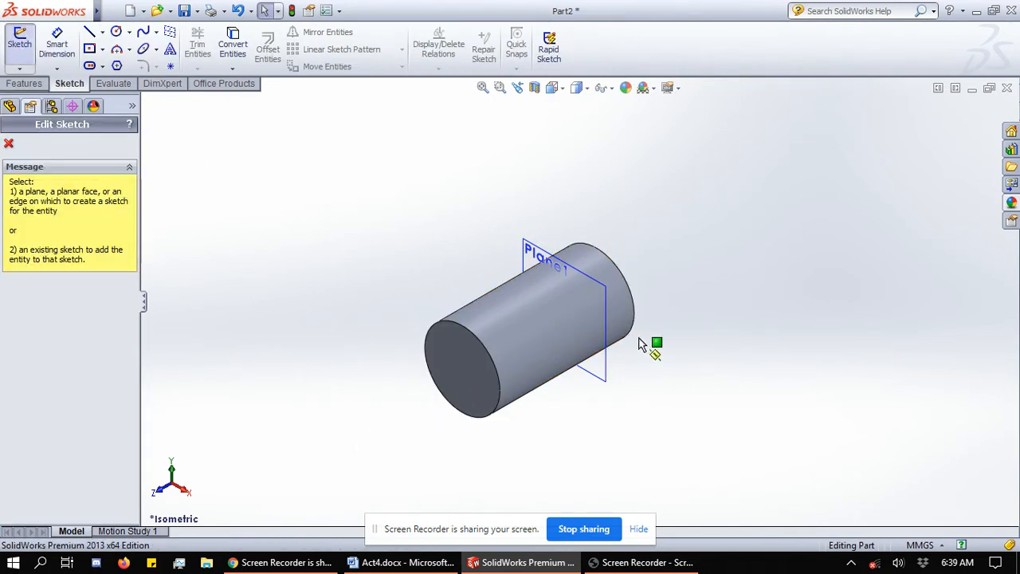
pyautogui.click(607, 361)
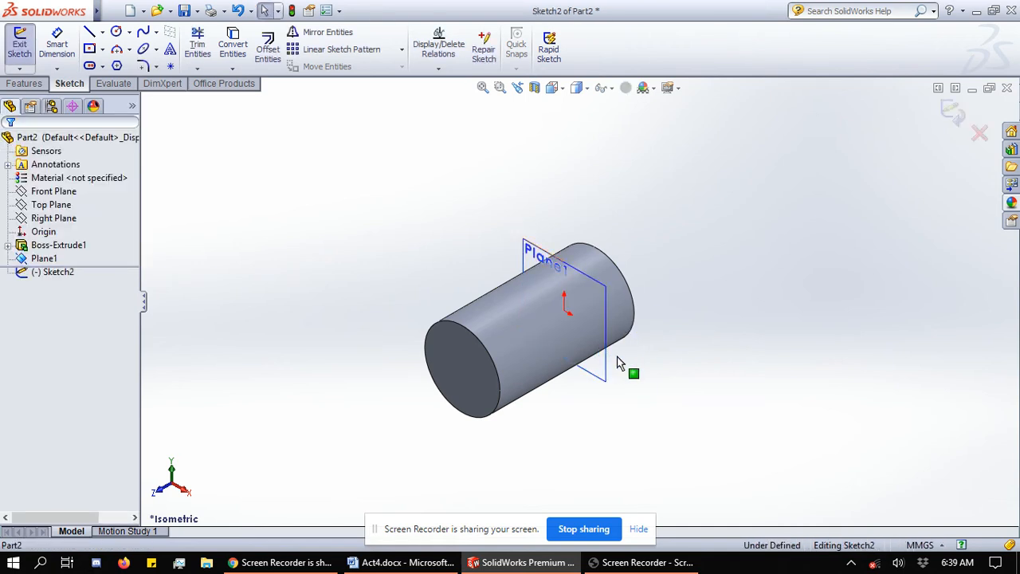
pyautogui.press('space')
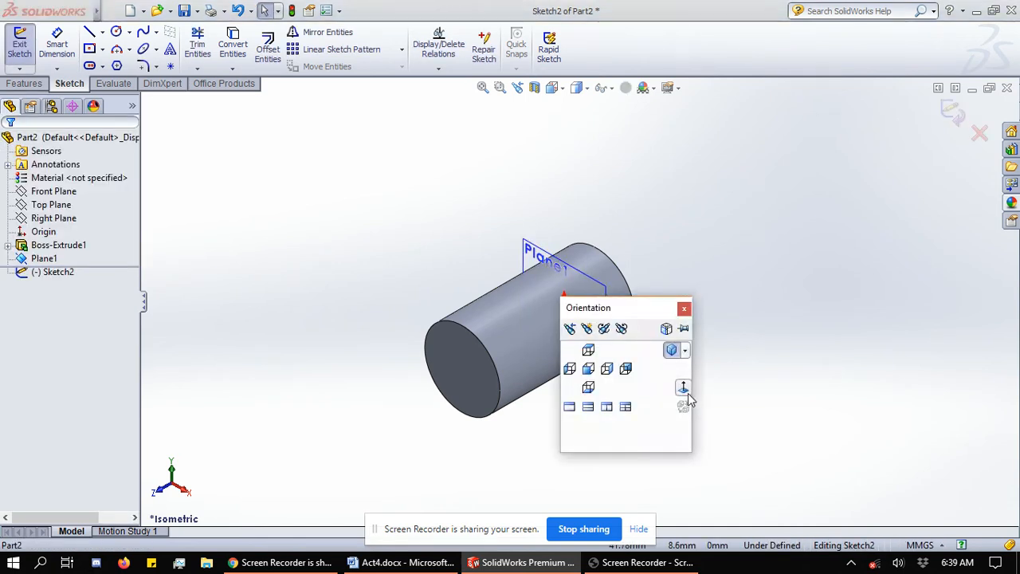
pyautogui.click(625, 368)
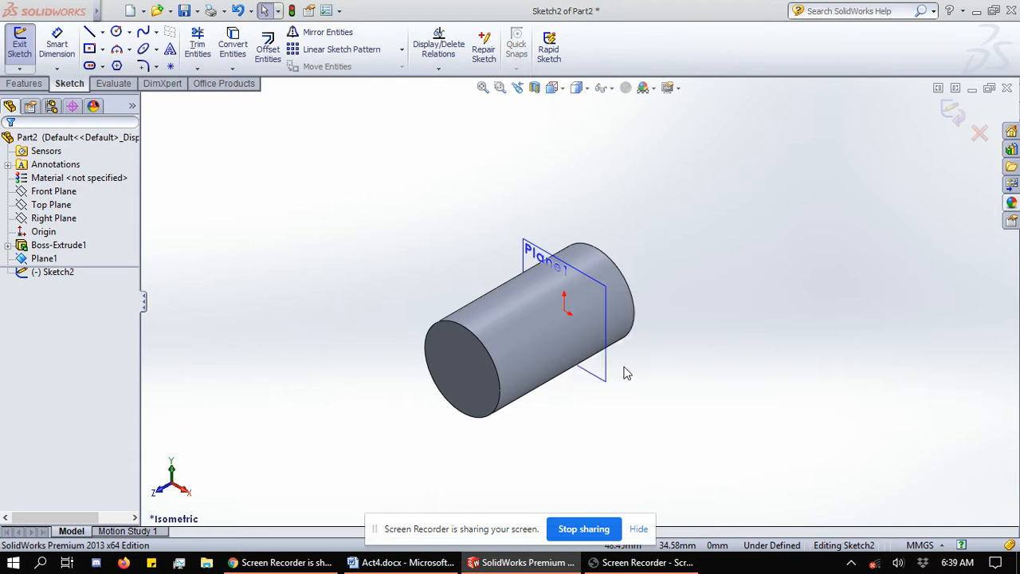
pyautogui.scroll(-1, 794, 288)
pyautogui.scroll(3, 795, 284)
pyautogui.click(101, 32)
pyautogui.click(131, 66)
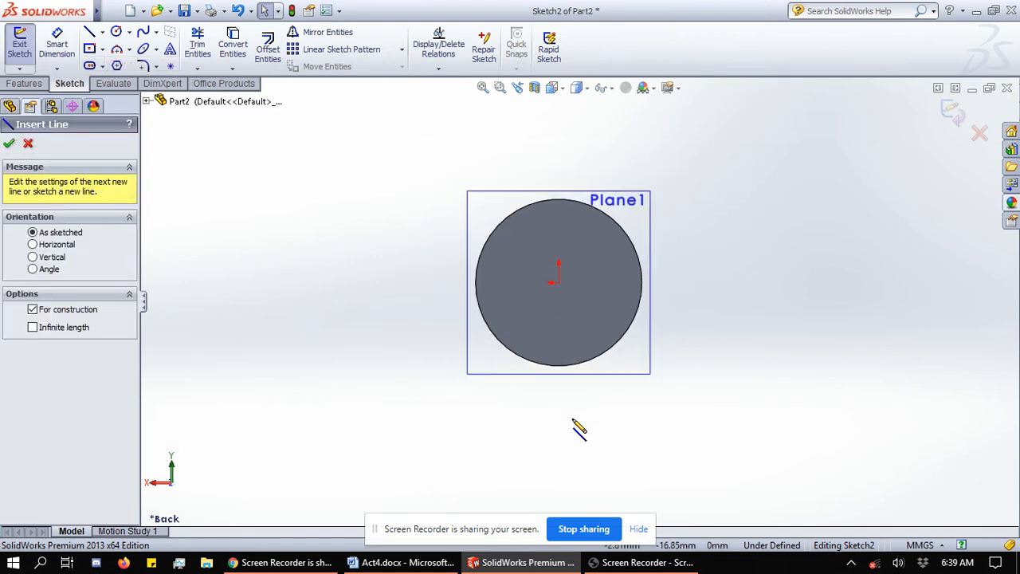
pyautogui.scroll(-1, 571, 358)
pyautogui.scroll(2, 572, 353)
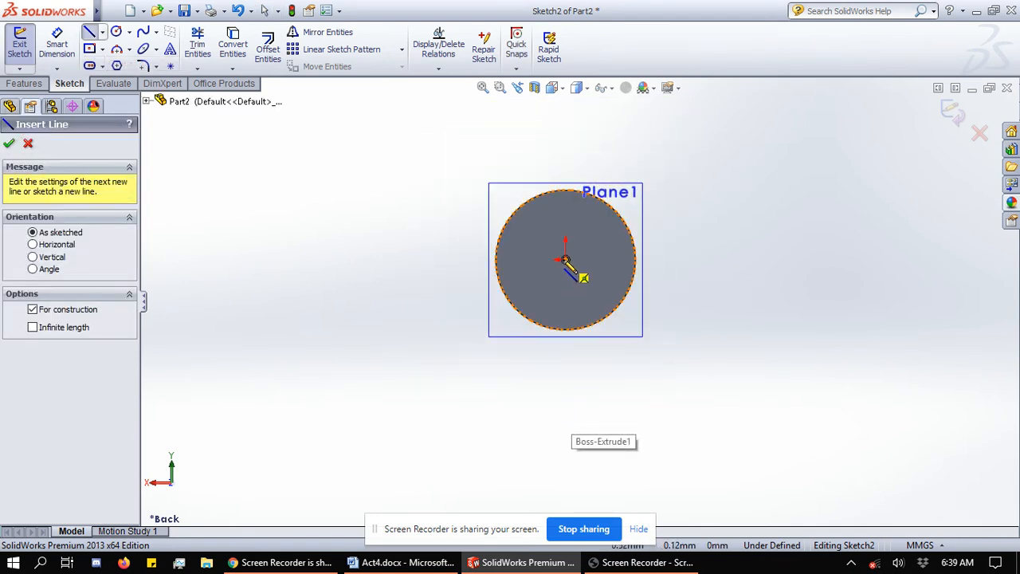
pyautogui.click(566, 260)
pyautogui.scroll(-2, 573, 460)
pyautogui.scroll(2, 571, 461)
pyautogui.click(571, 435)
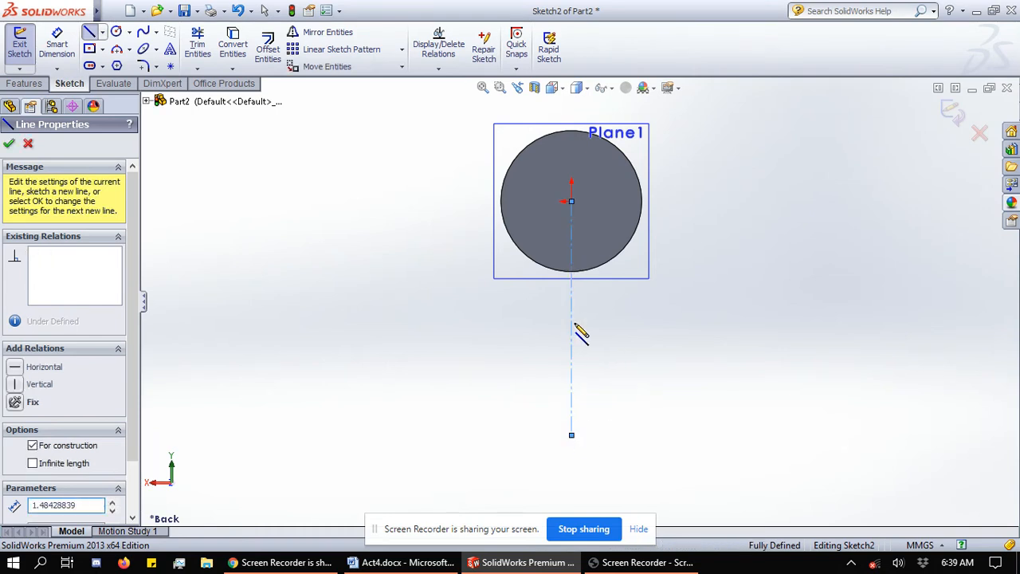
pyautogui.press('Escape')
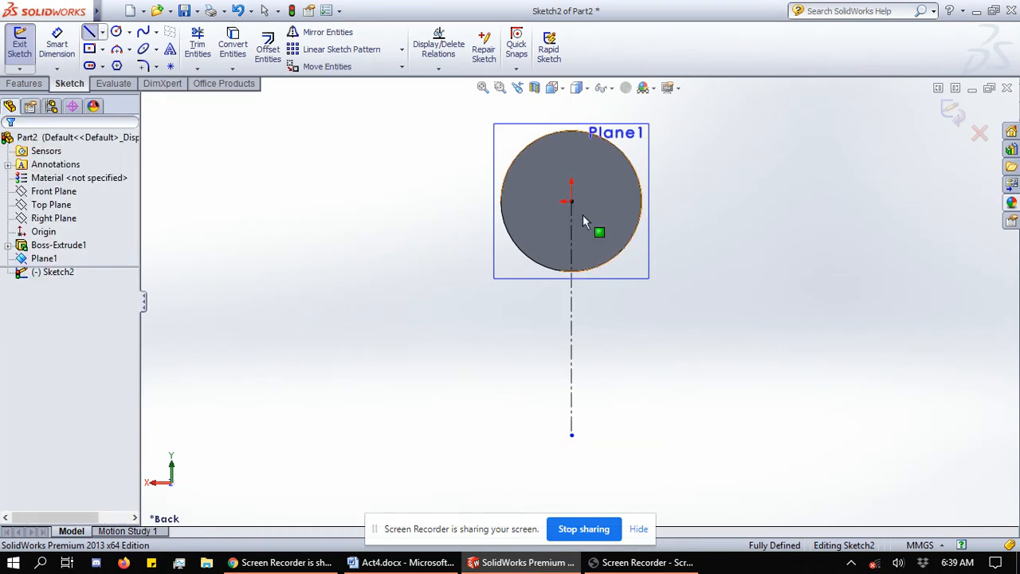
# Draw a second construction centerline from the origin, about 47 mm long, sloping down and away from the vertical one
pyautogui.click(102, 32)
pyautogui.click(129, 63)
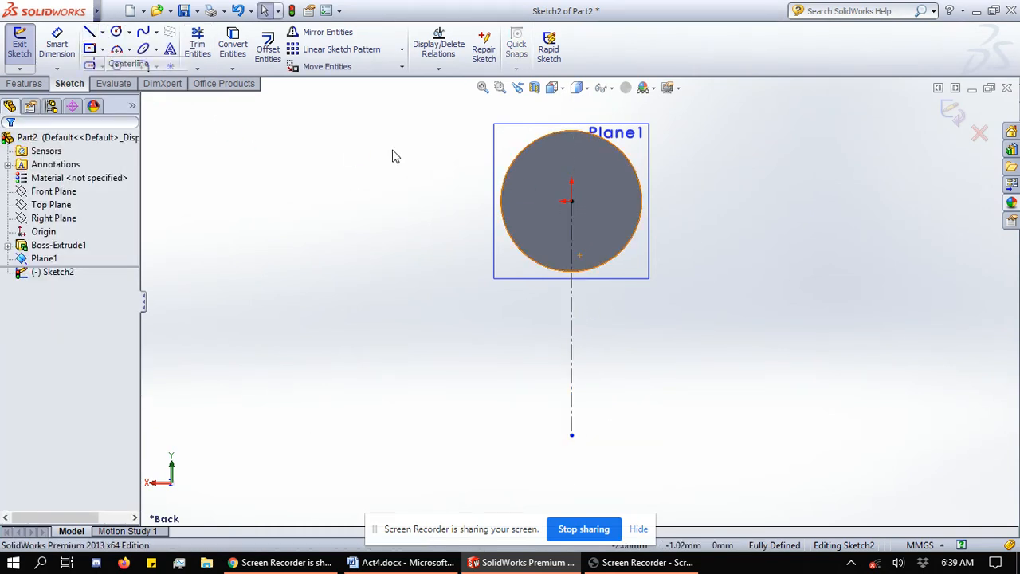
pyautogui.click(571, 201)
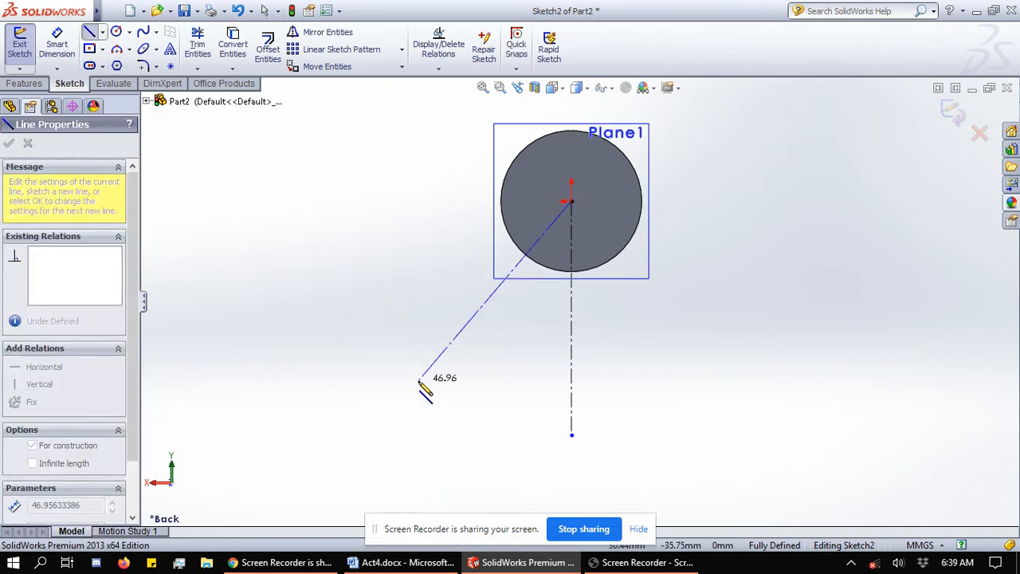
pyautogui.doubleClick(418, 381)
# Dimension the angle between the two centerlines at 30° and exit the sketch
pyautogui.click(59, 44)
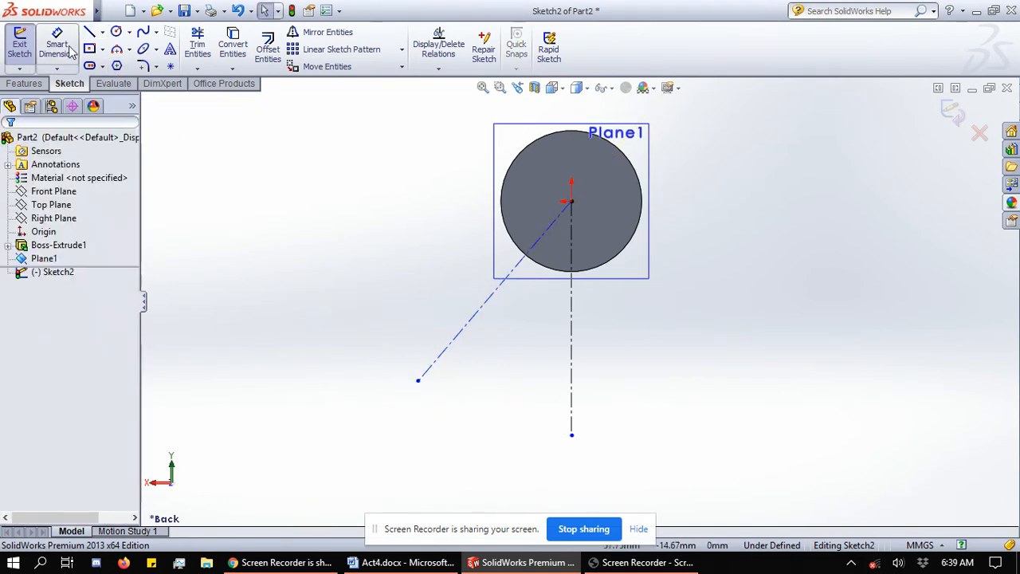
pyautogui.click(483, 304)
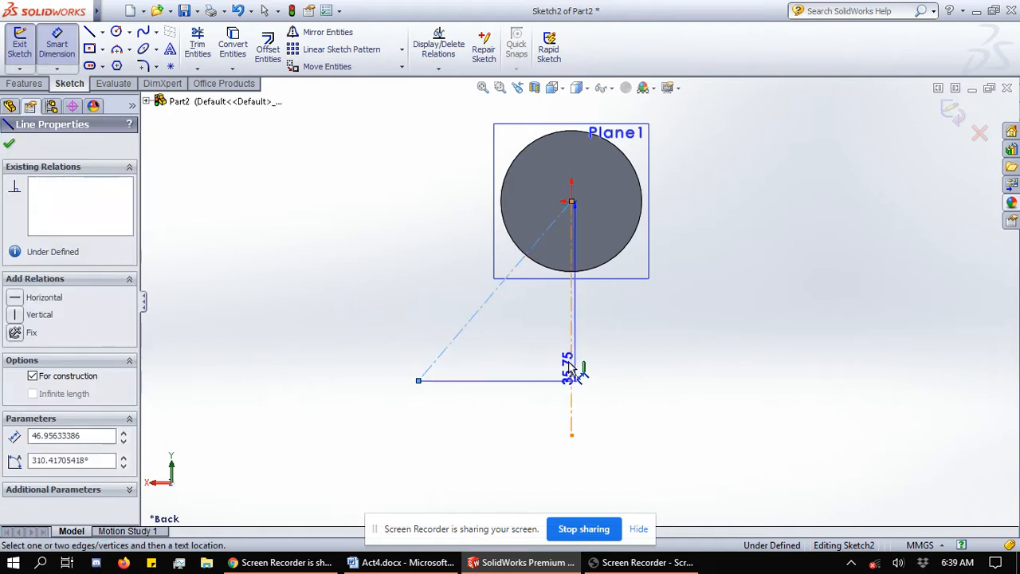
pyautogui.click(572, 368)
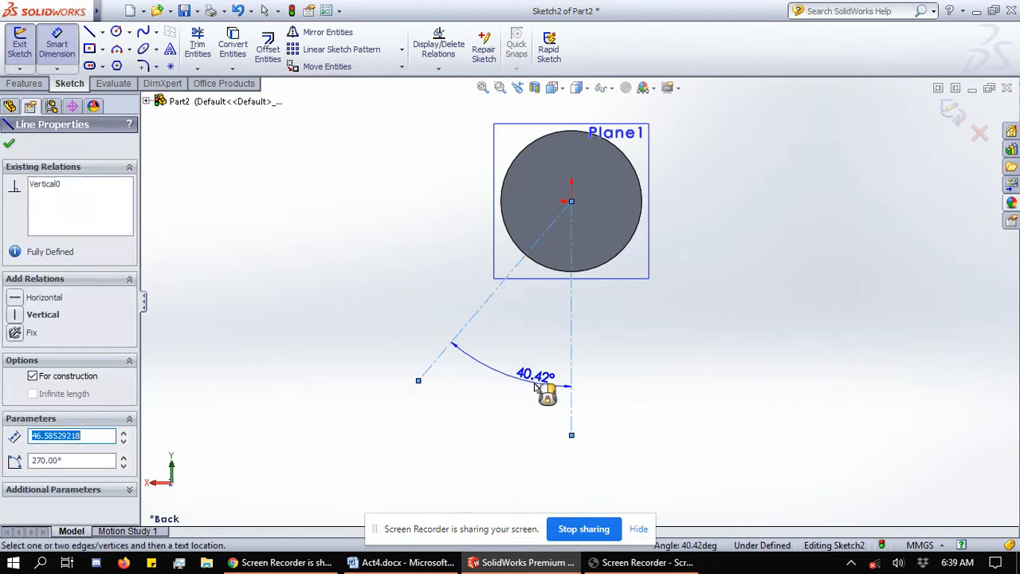
pyautogui.click(536, 389)
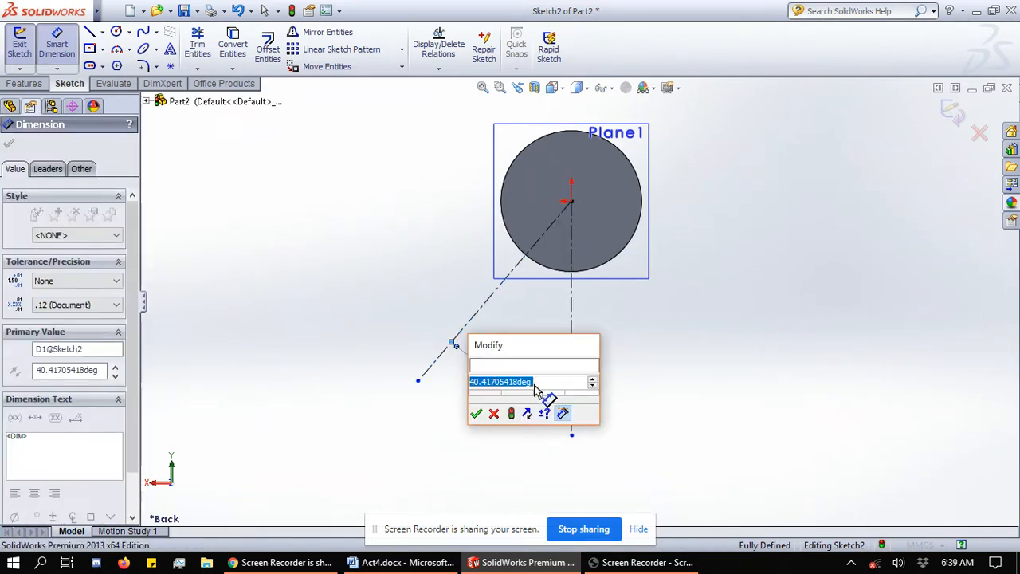
pyautogui.press('Return')
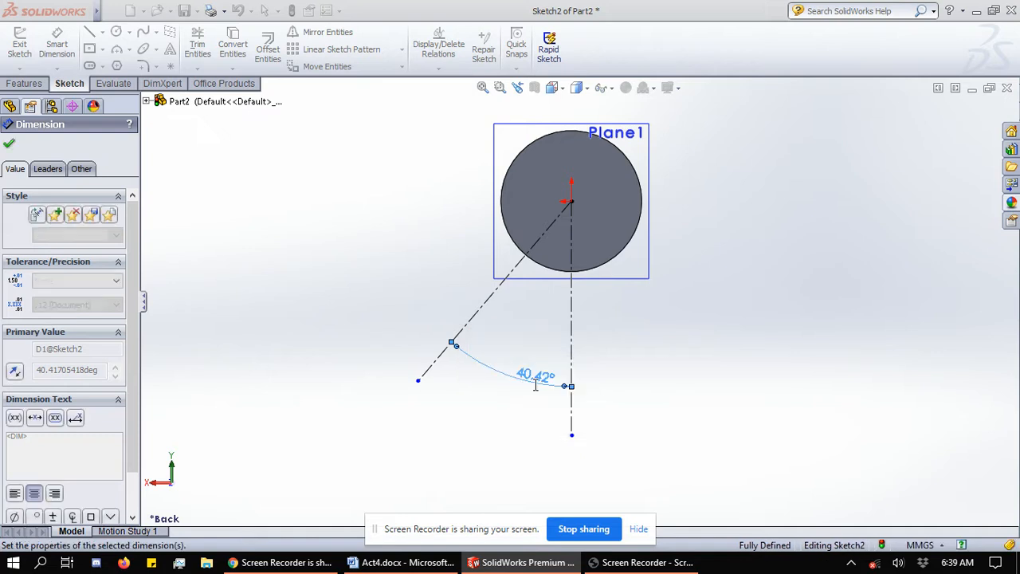
pyautogui.click(612, 375)
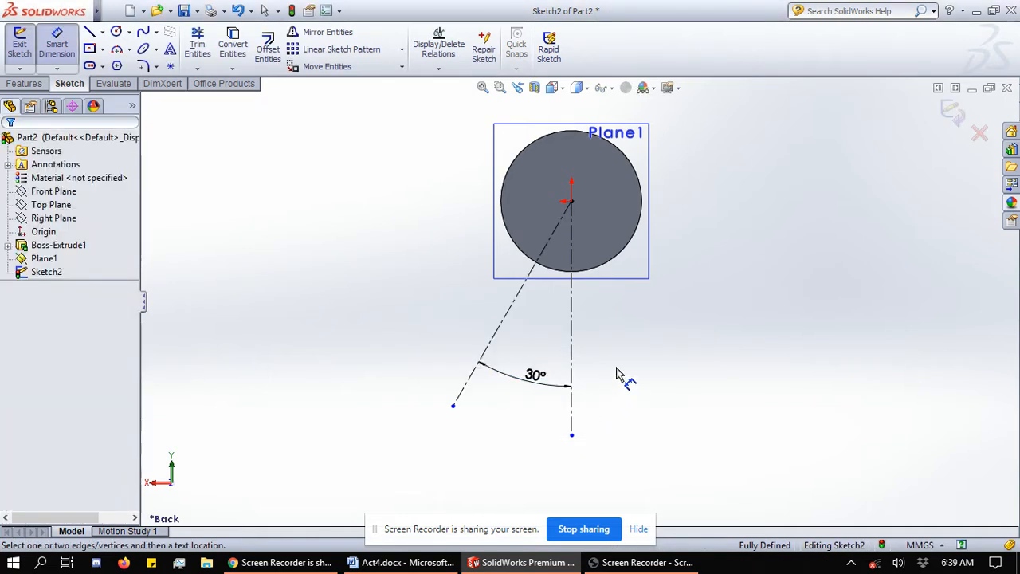
pyautogui.click(20, 44)
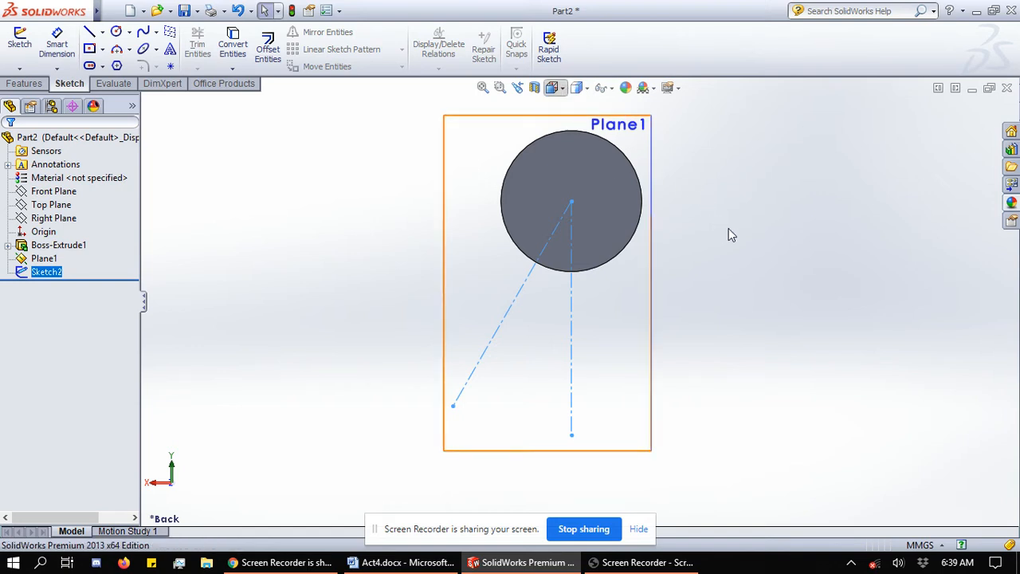
# Switch to an isometric view and hide Plane1
pyautogui.press('space')
pyautogui.click(787, 211)
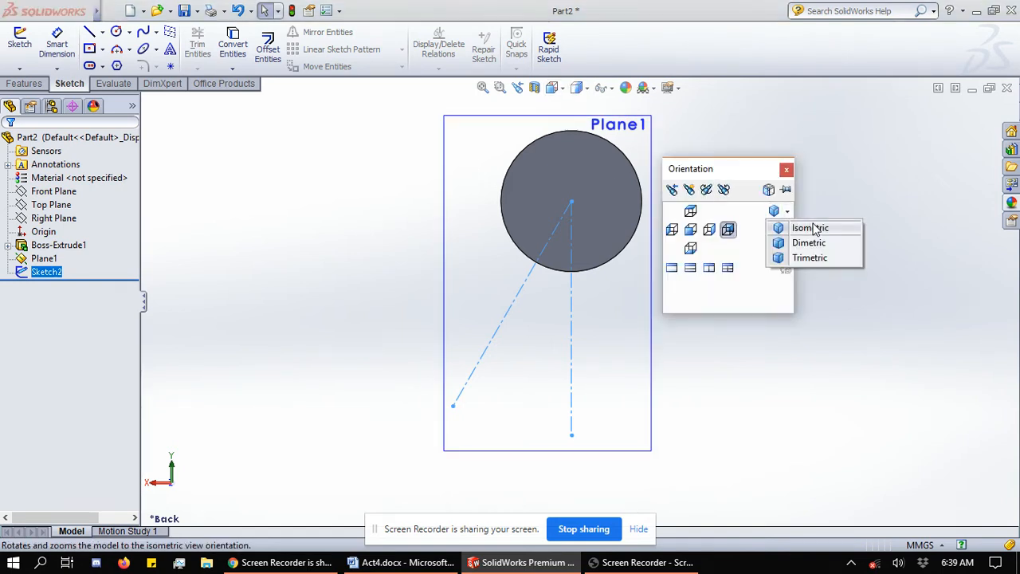
pyautogui.click(811, 228)
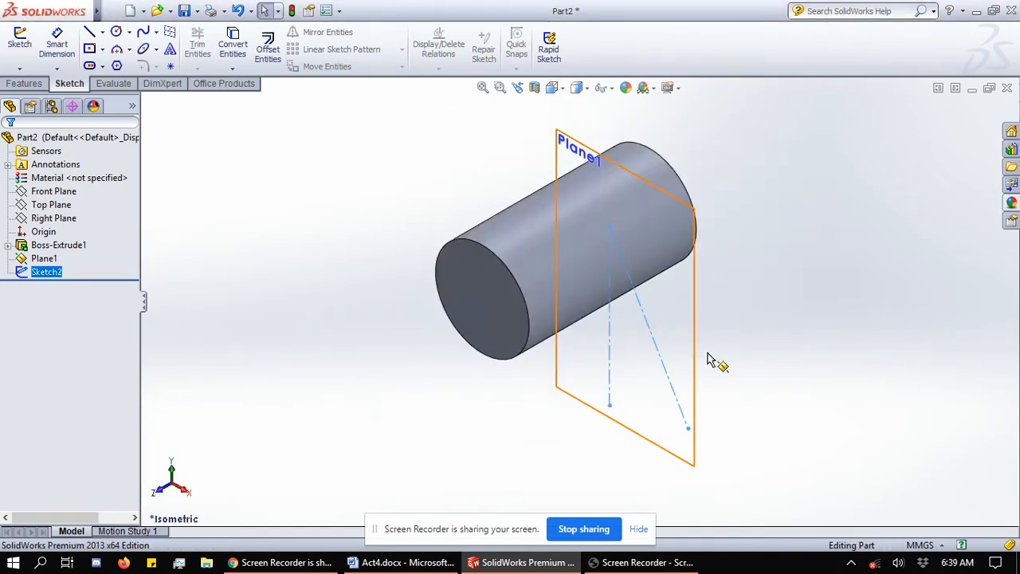
pyautogui.scroll(1, 662, 361)
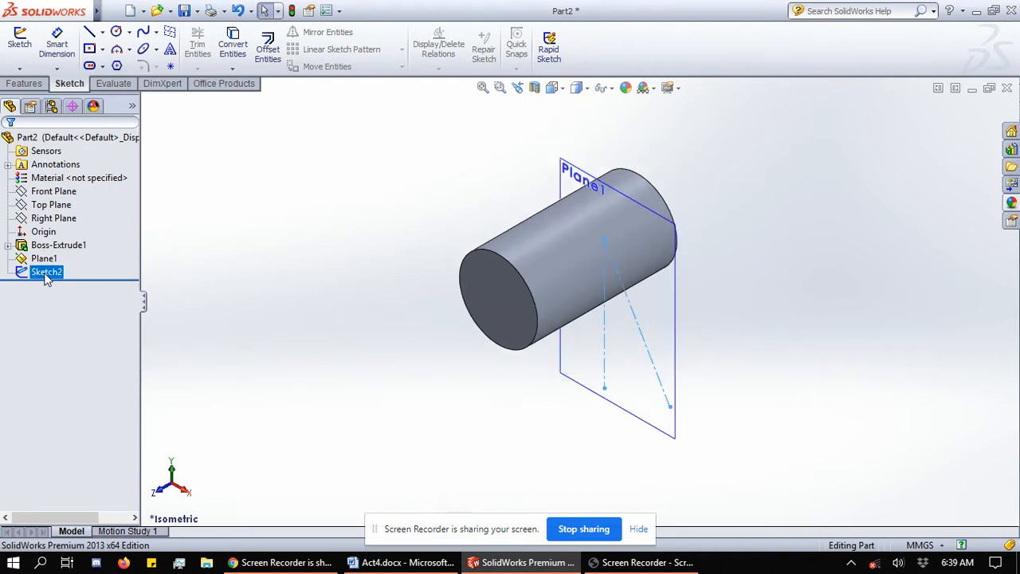
pyautogui.rightClick(45, 259)
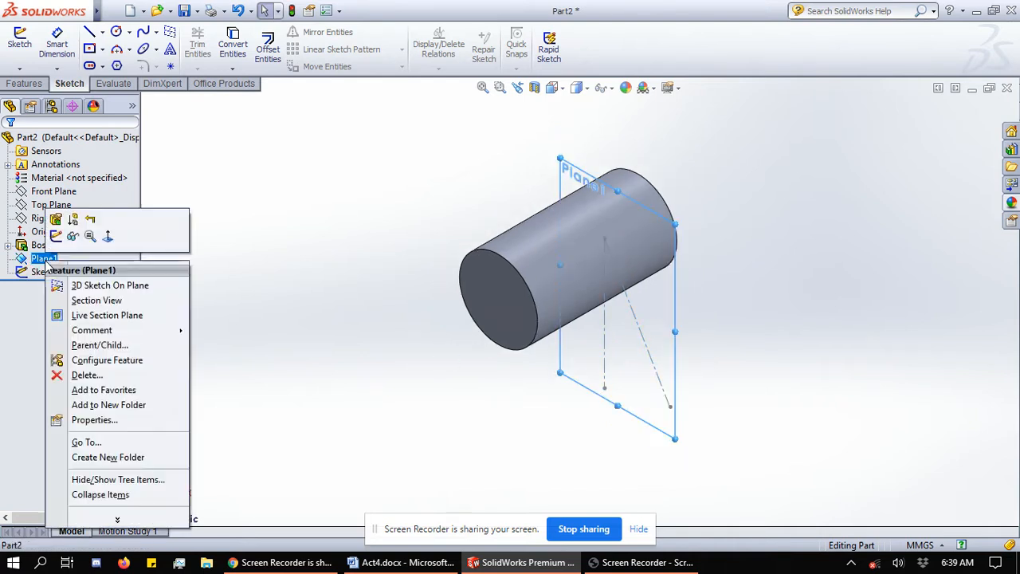
pyautogui.click(74, 232)
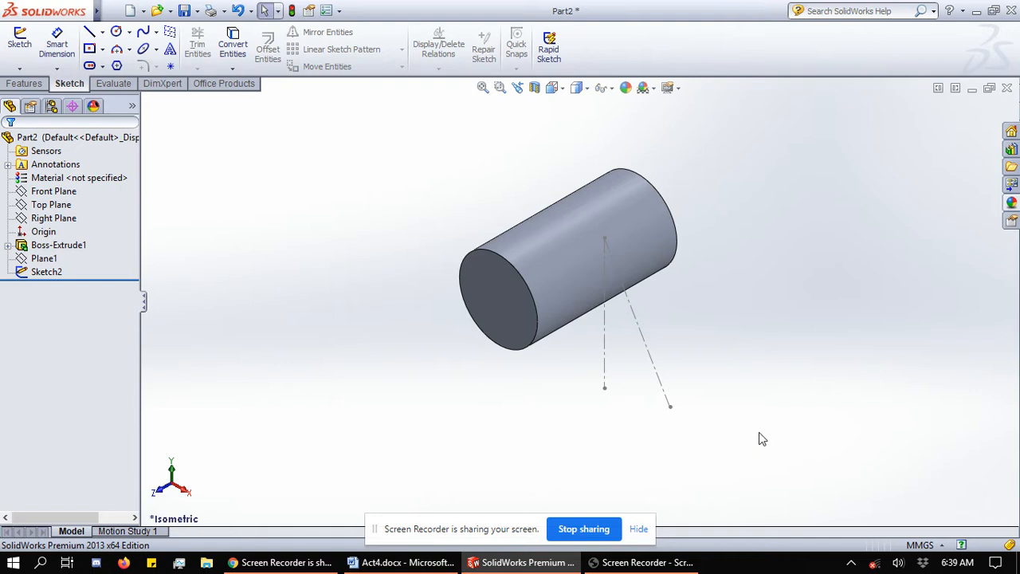
# Create a reference plane coincident with the angled centerline and perpendicular to the cylinder's front end face
pyautogui.scroll(1, 762, 437)
pyautogui.click(4, 83)
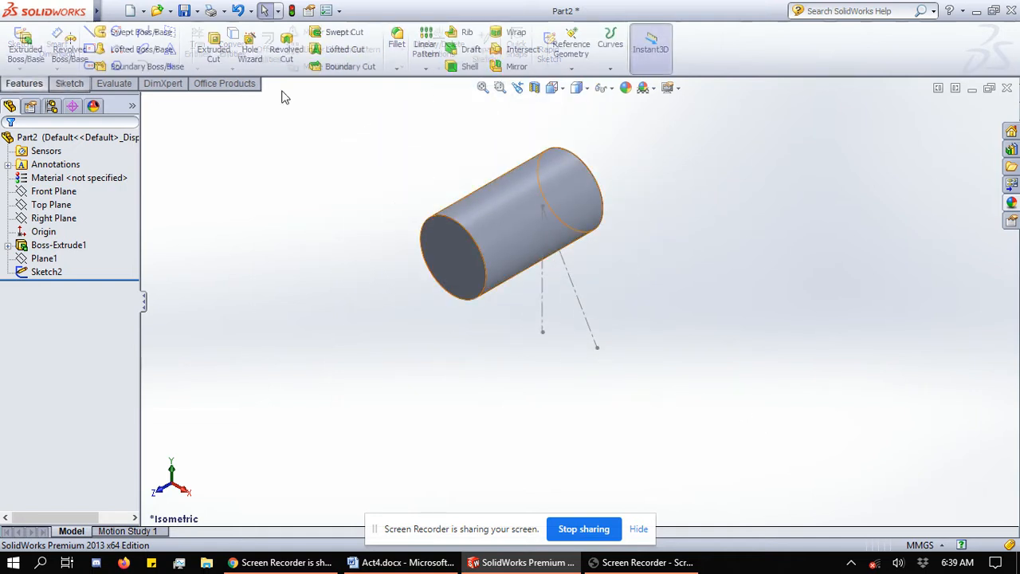
pyautogui.click(571, 47)
pyautogui.click(588, 83)
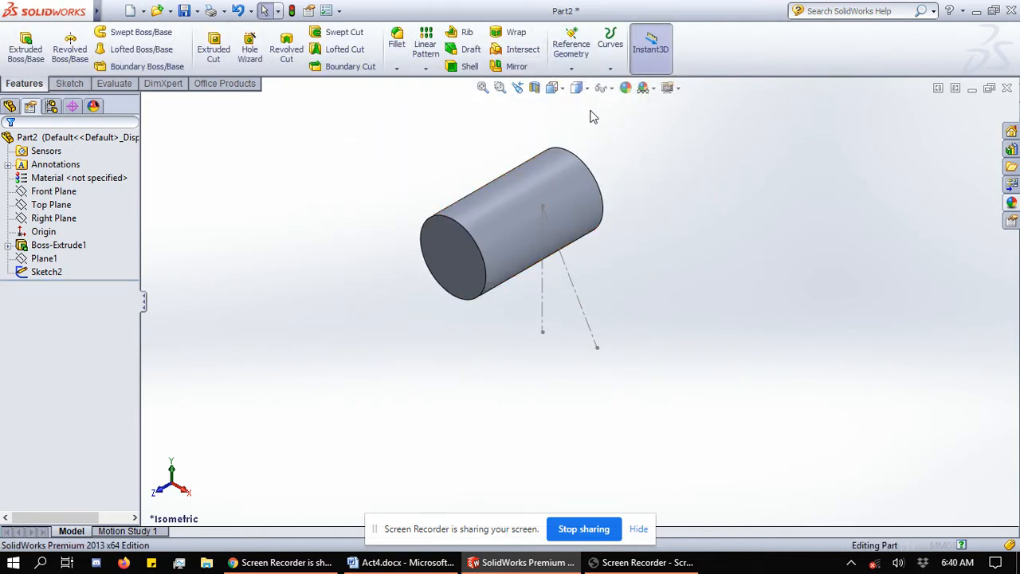
pyautogui.click(582, 307)
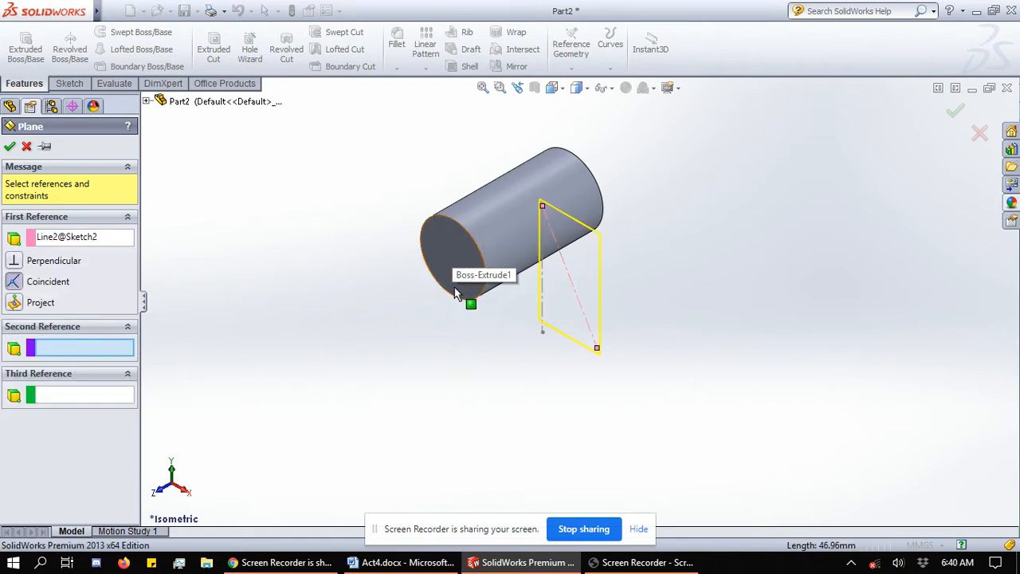
pyautogui.click(452, 256)
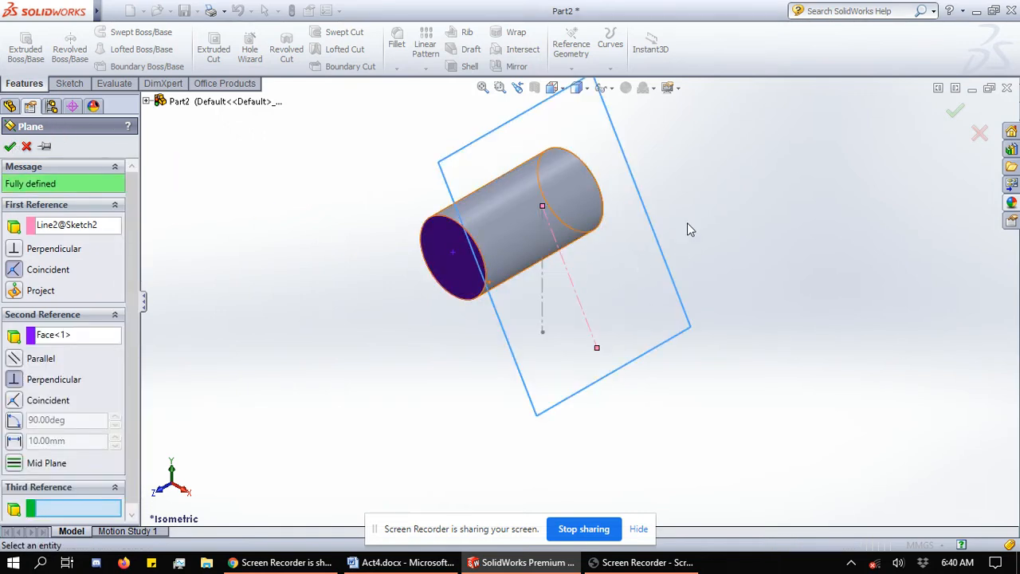
pyautogui.click(11, 146)
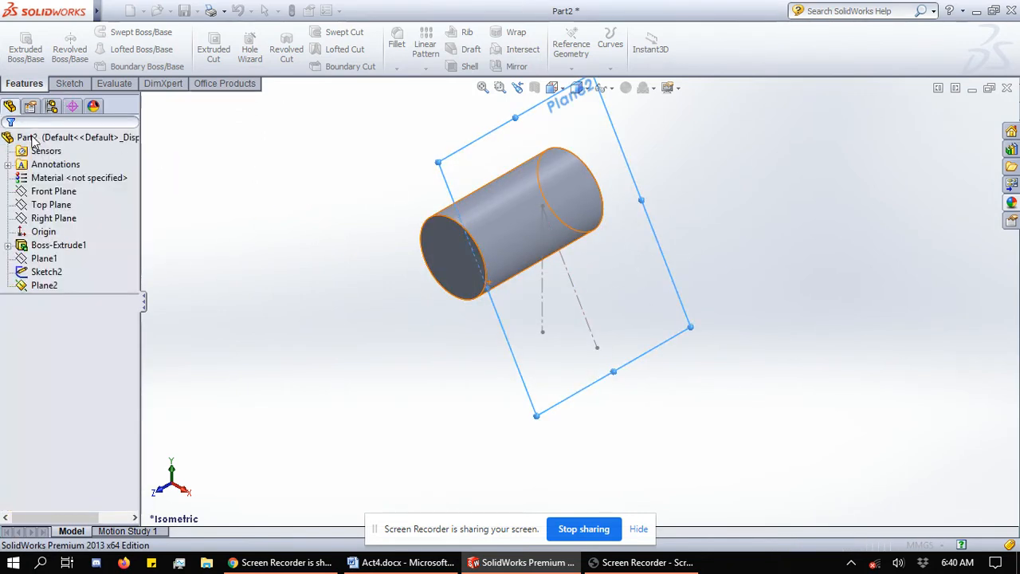
# Start a sketch on the angled reference plane and orient the view normal to it
pyautogui.click(68, 83)
pyautogui.click(20, 44)
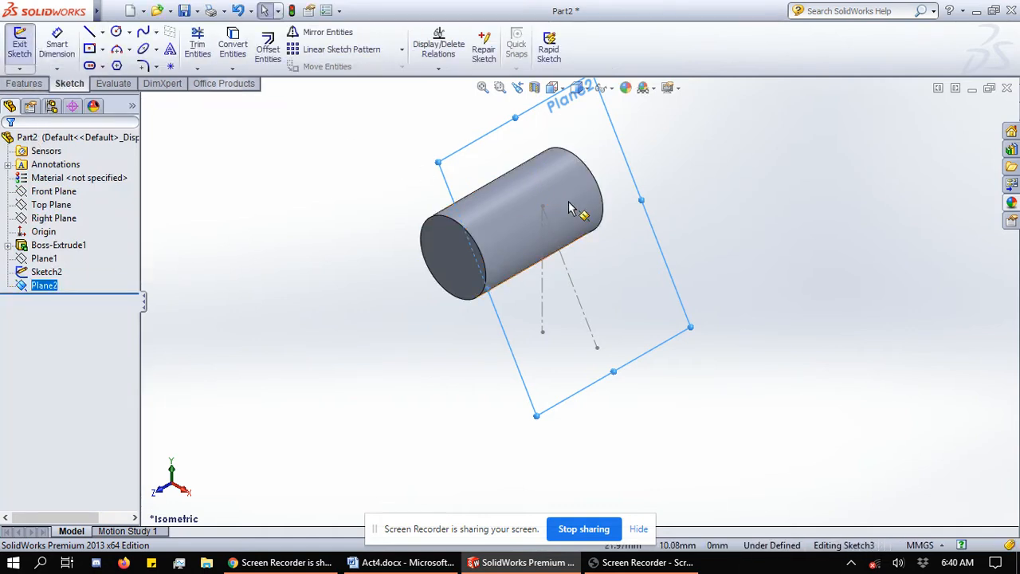
pyautogui.press('space')
pyautogui.click(759, 259)
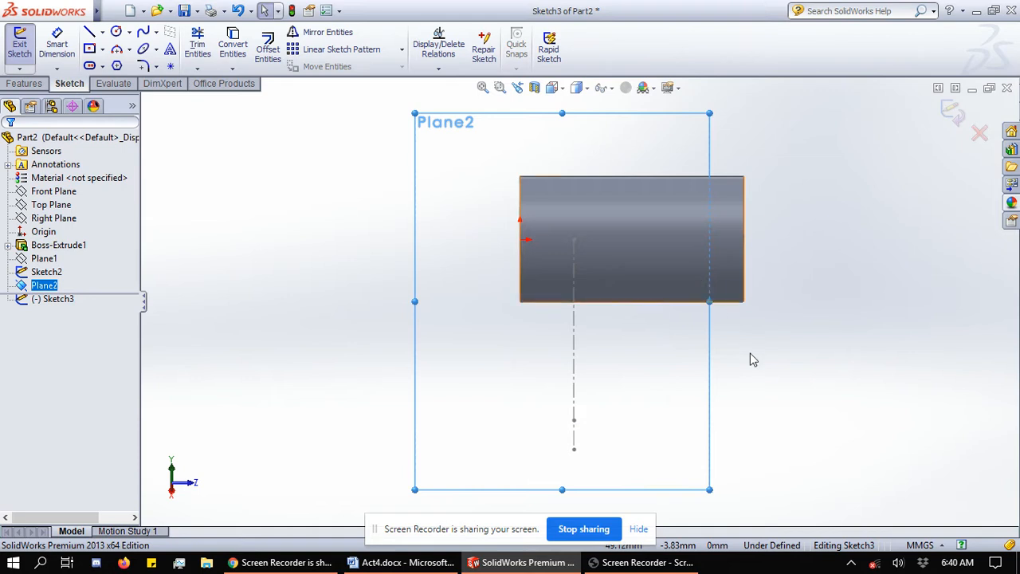
pyautogui.press('space')
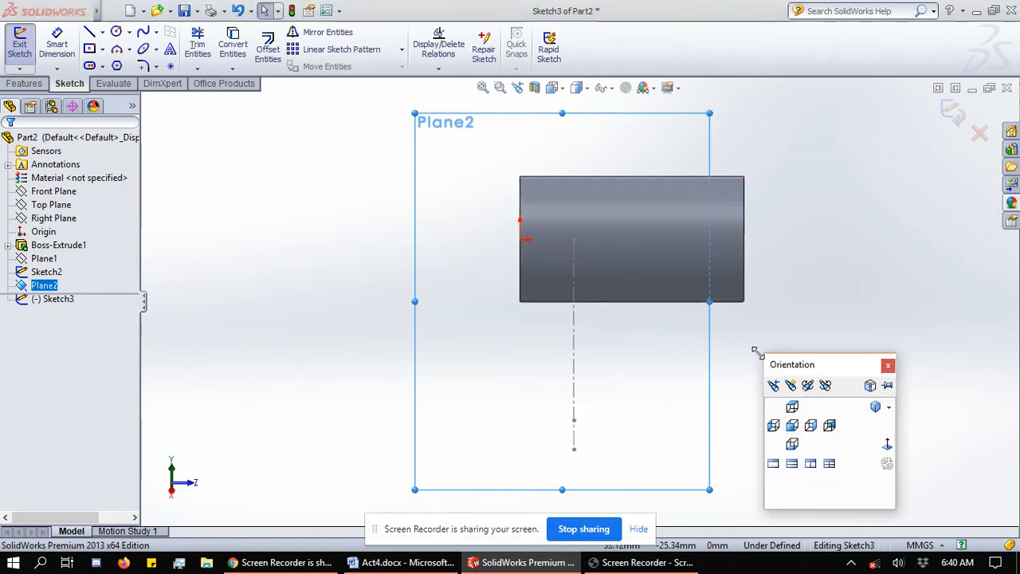
pyautogui.click(886, 443)
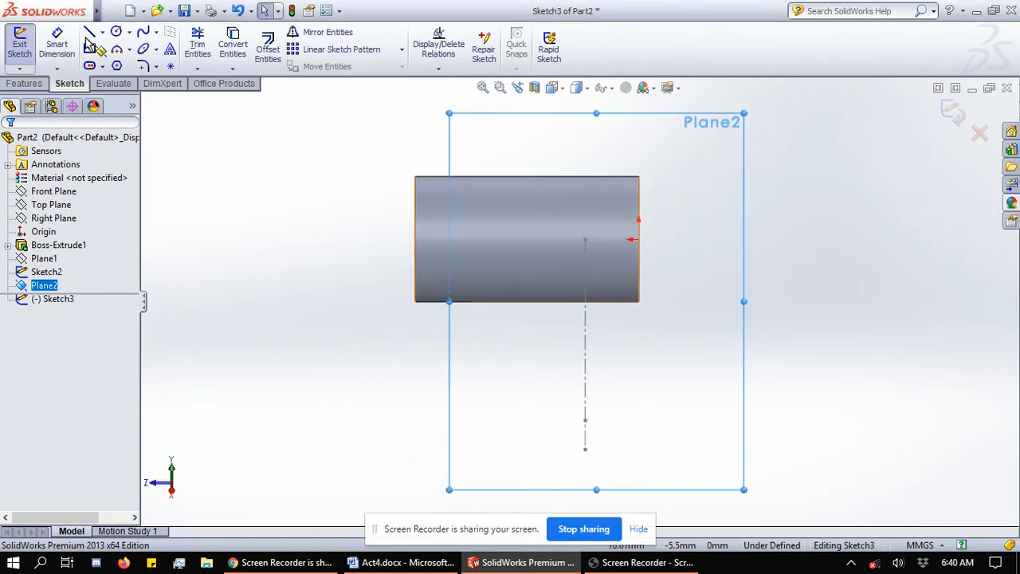
# Sketch a closed L-shaped profile from the origin: 12 mm across, about 43 mm down, with a foot about 27 mm wide and 16.5 mm high
pyautogui.click(585, 240)
pyautogui.click(585, 240)
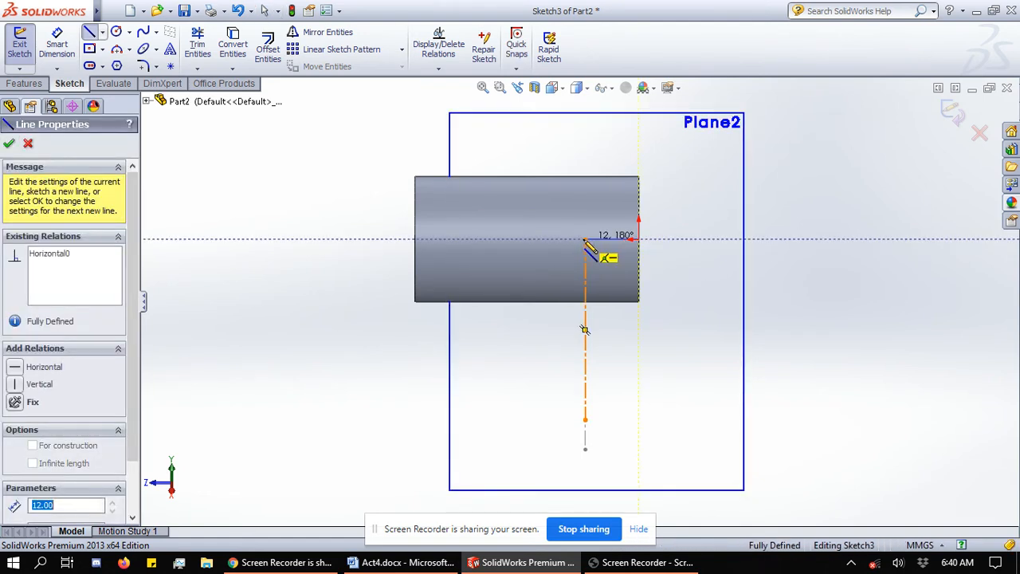
pyautogui.click(598, 434)
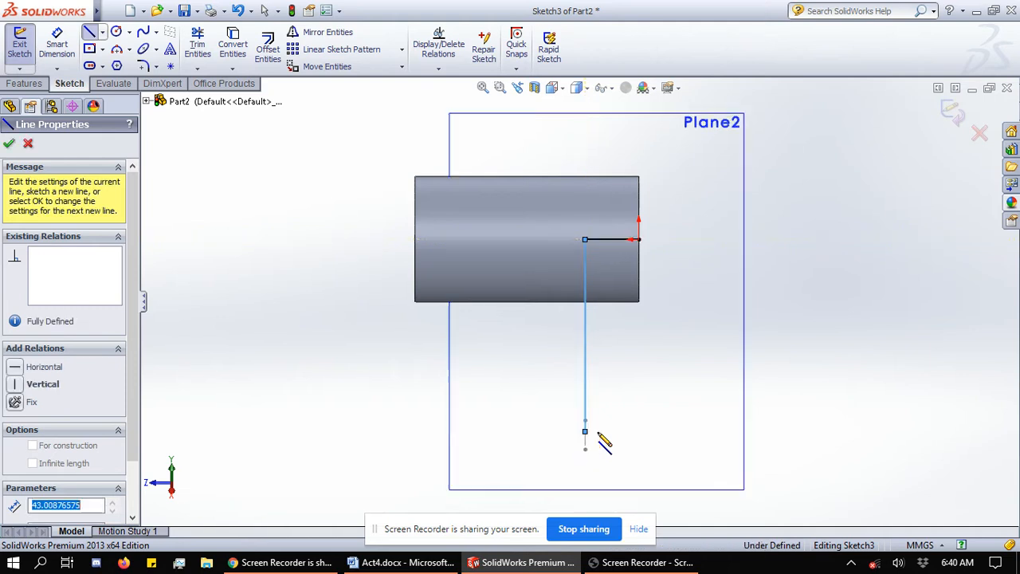
pyautogui.click(707, 431)
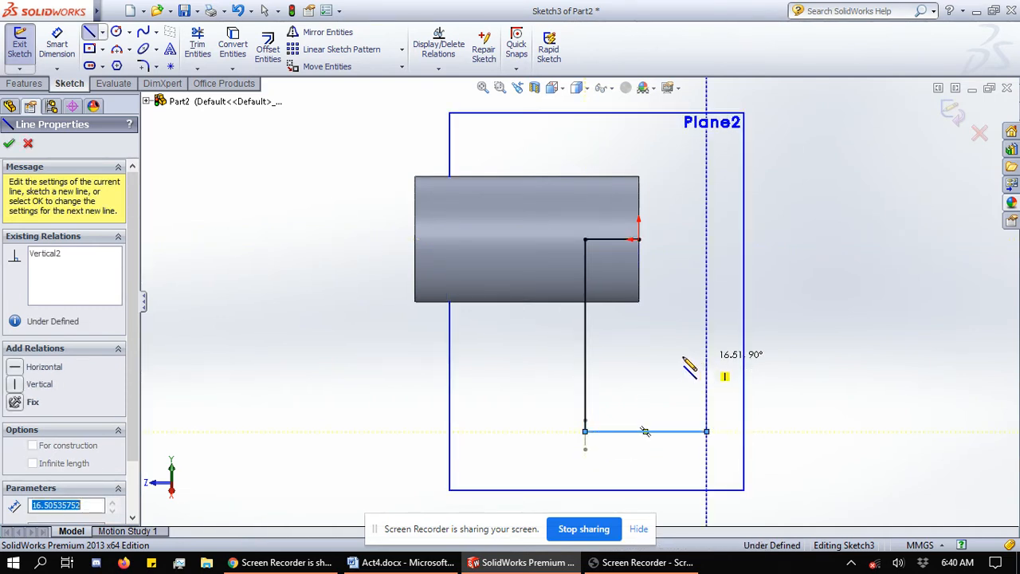
pyautogui.click(639, 357)
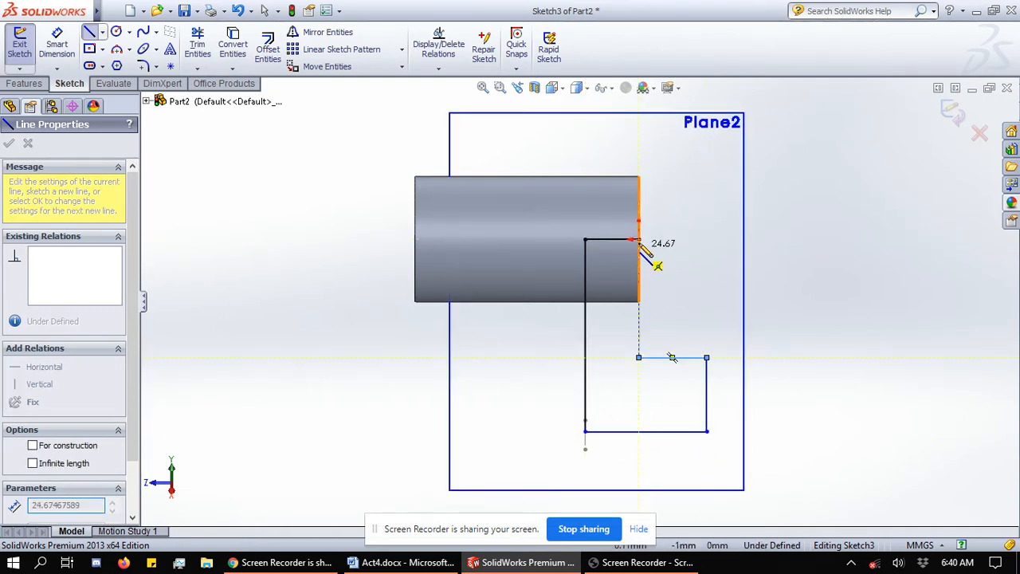
pyautogui.click(639, 239)
pyautogui.press('Escape')
pyautogui.press('Escape')
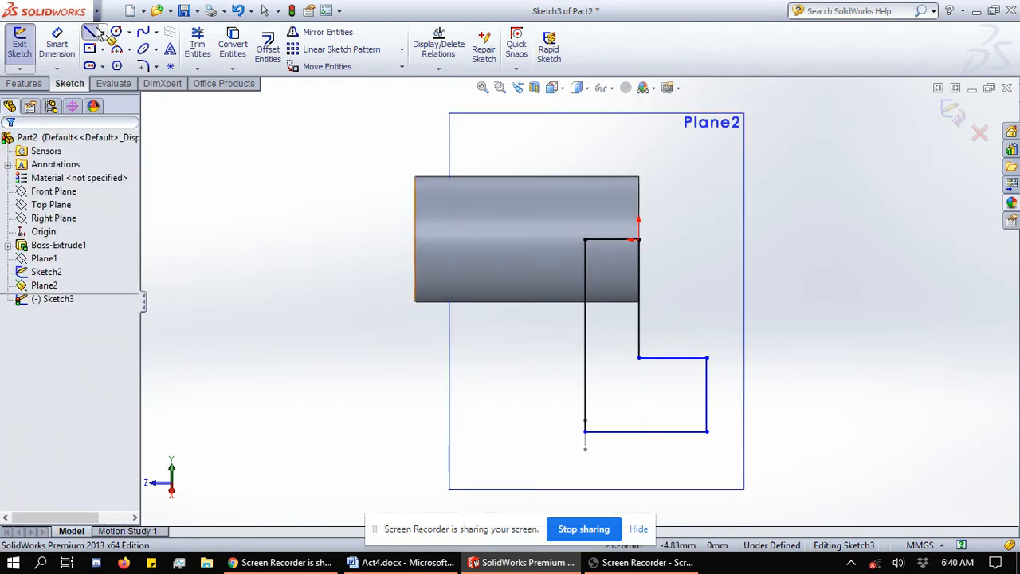
# Dimension the profile's long vertical side at 65 mm
pyautogui.click(59, 44)
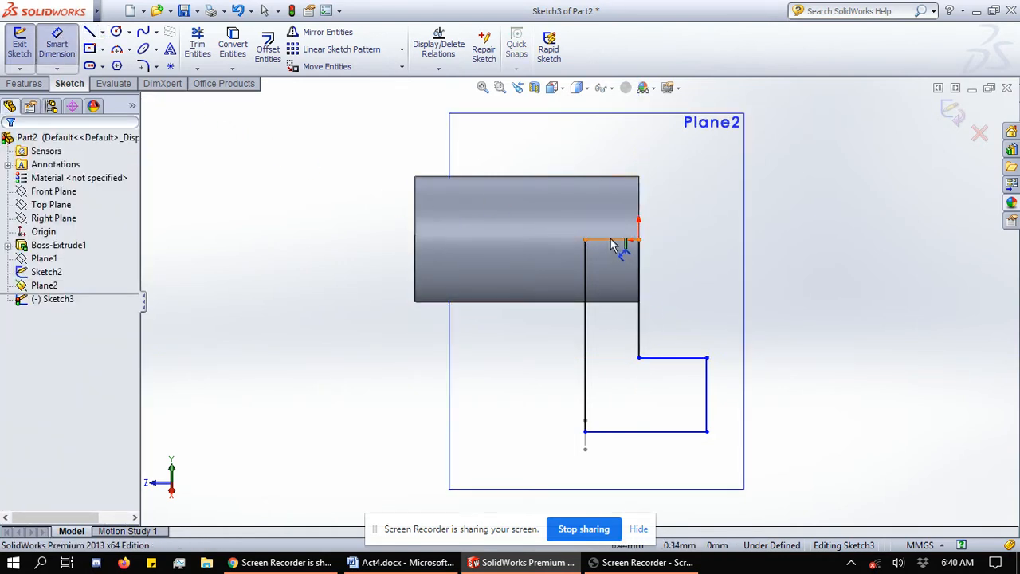
pyautogui.click(568, 347)
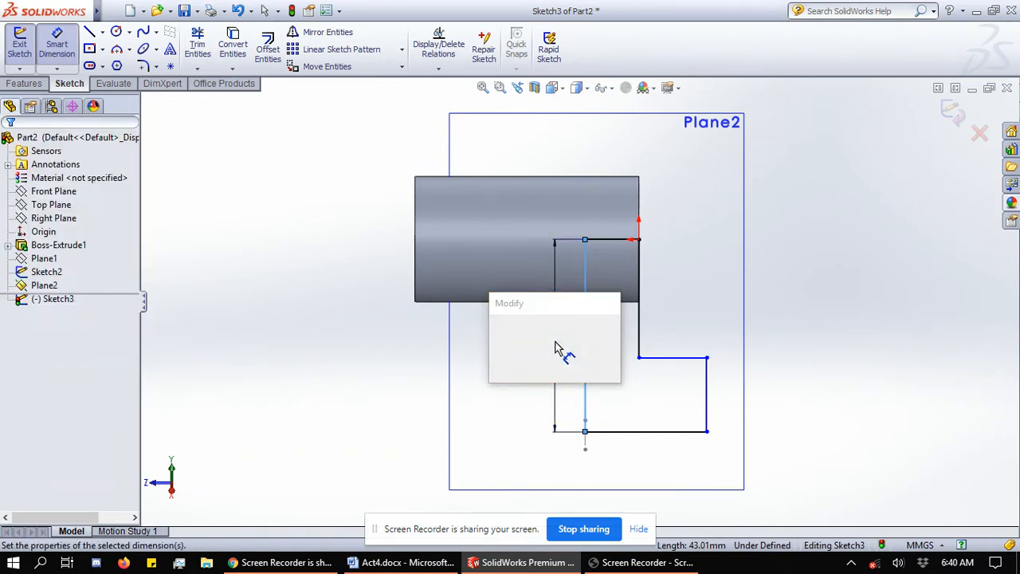
pyautogui.write('65')
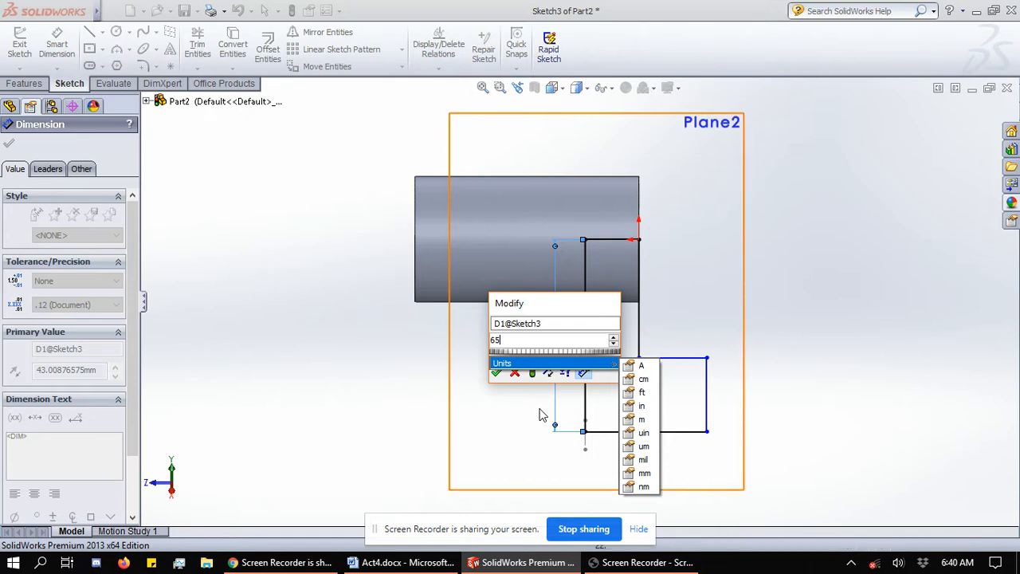
pyautogui.press('Escape')
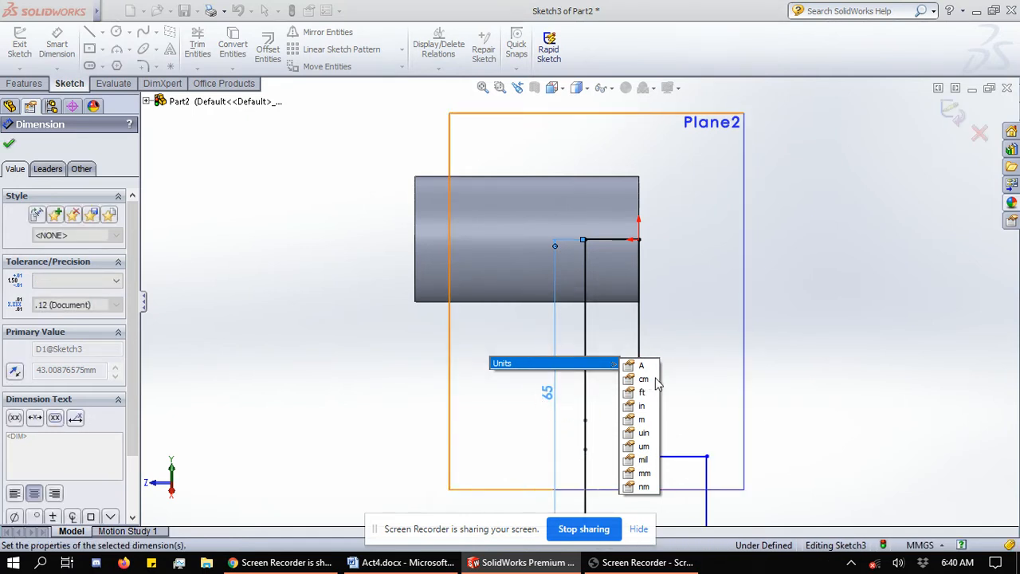
pyautogui.click(763, 381)
pyautogui.scroll(-2, 763, 381)
pyautogui.scroll(4, 713, 392)
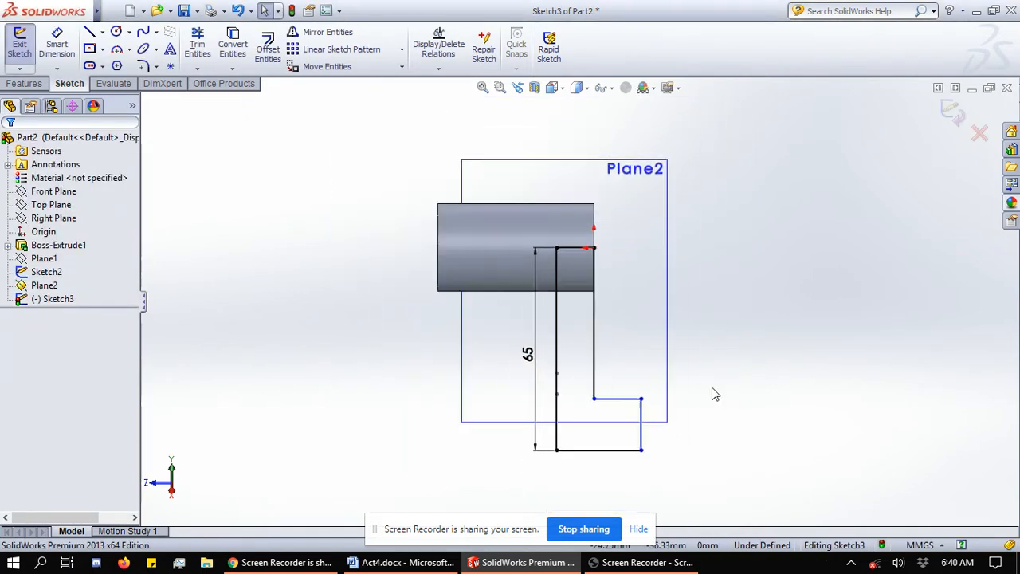
# Check the arm's measurements in the Word drawing and dimension the foot's outer vertical edge at 30 mm
pyautogui.hotkey('alt', 'Tab')
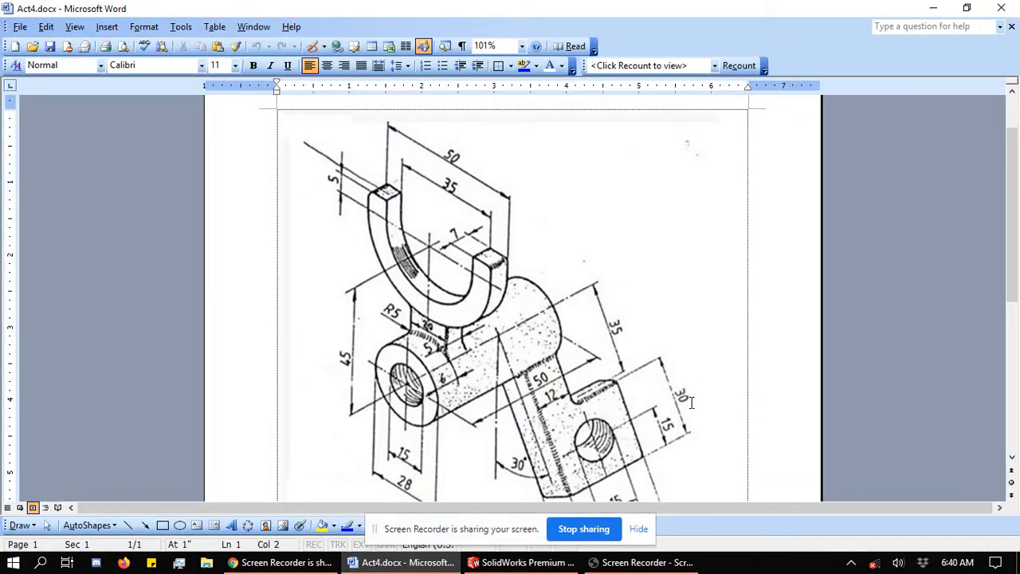
pyautogui.hotkey('alt', 'Tab')
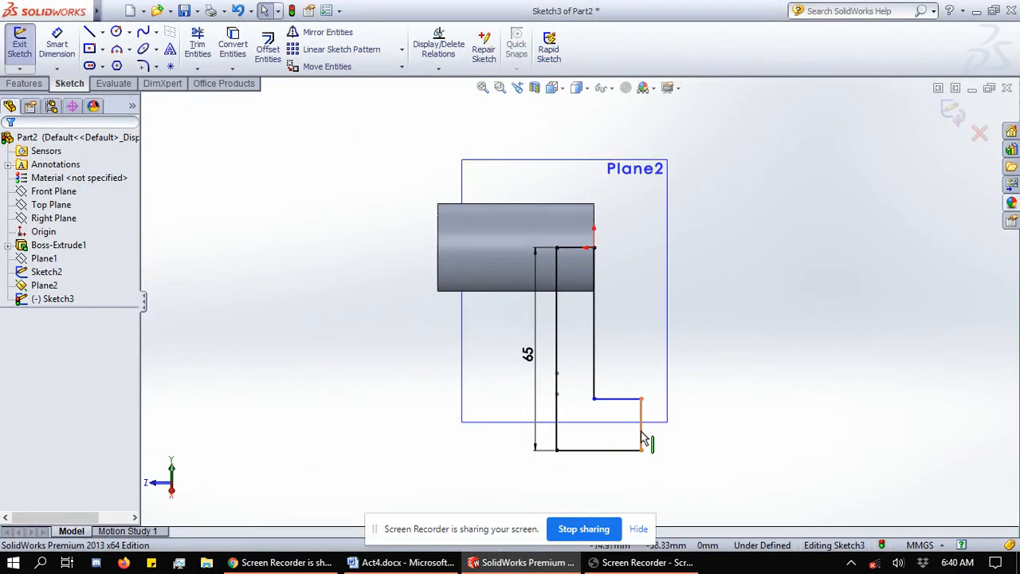
pyautogui.press('d')
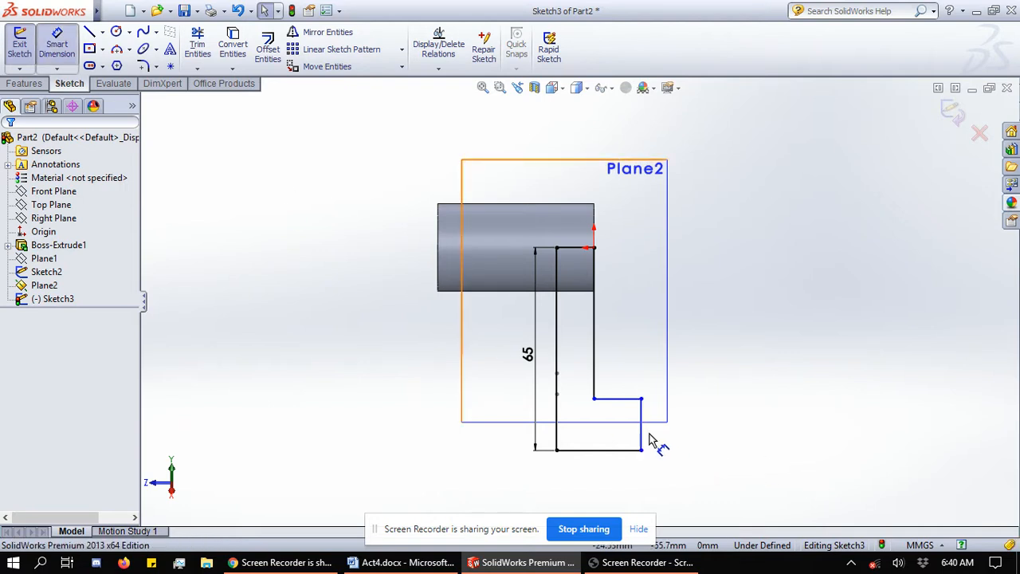
pyautogui.click(641, 430)
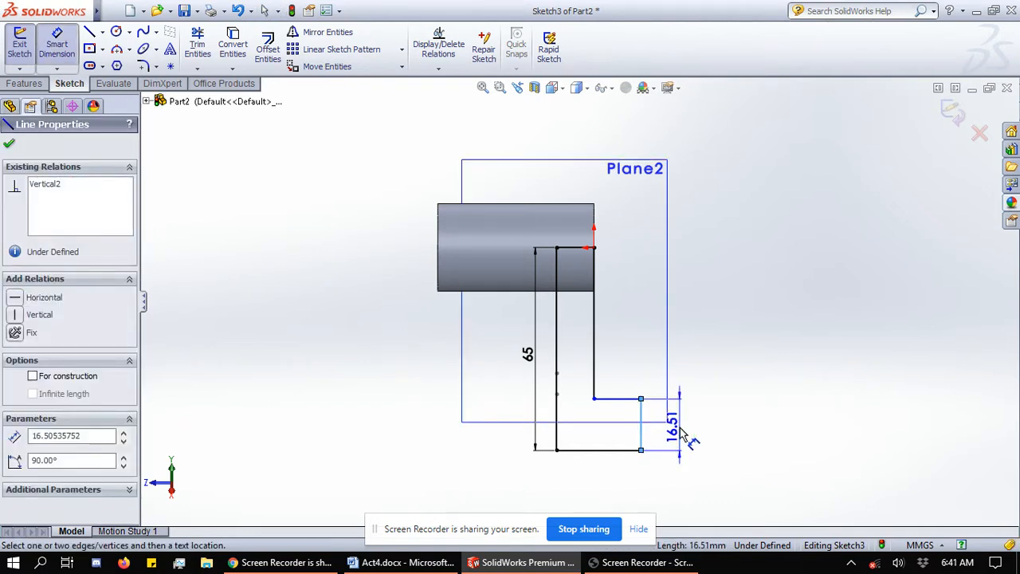
pyautogui.click(681, 432)
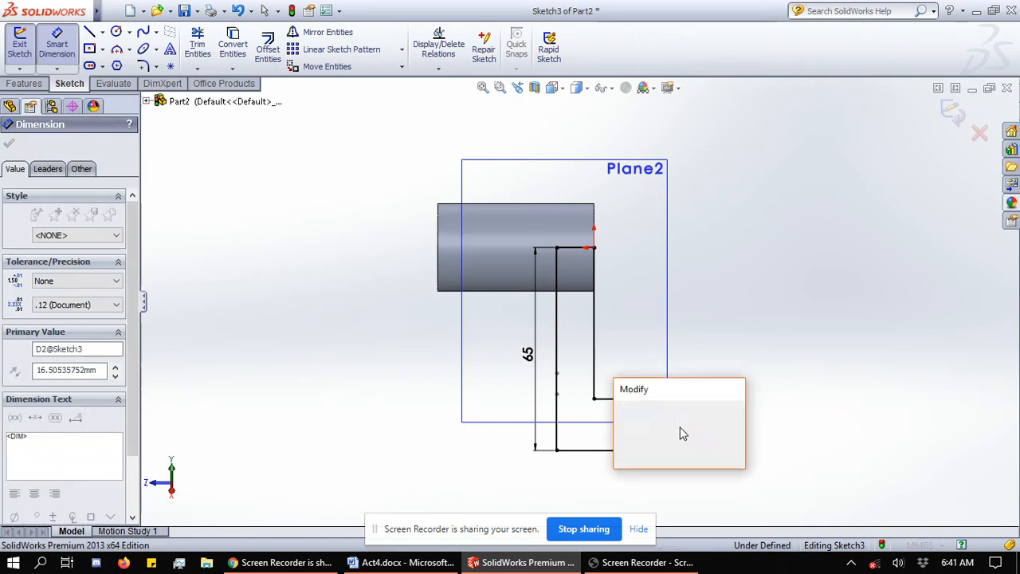
pyautogui.write('30')
pyautogui.press('Return')
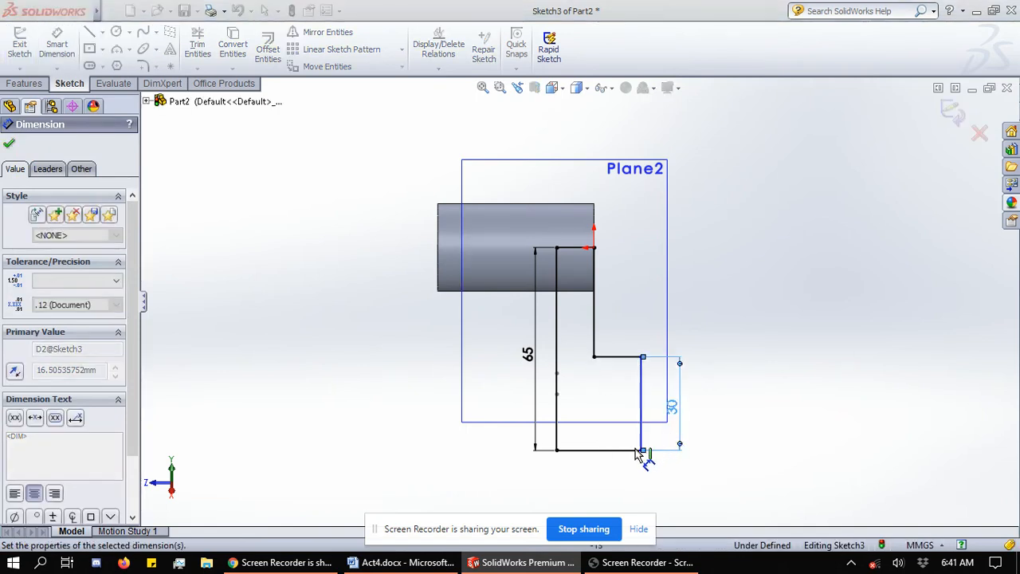
# Dimension the profile's bottom edge at 30 mm
pyautogui.click(598, 452)
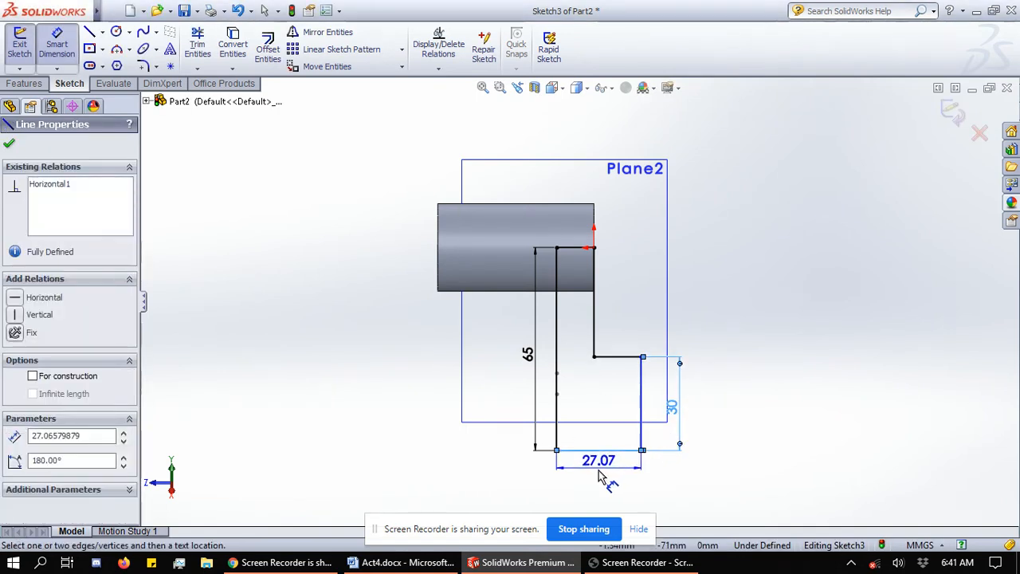
pyautogui.click(603, 480)
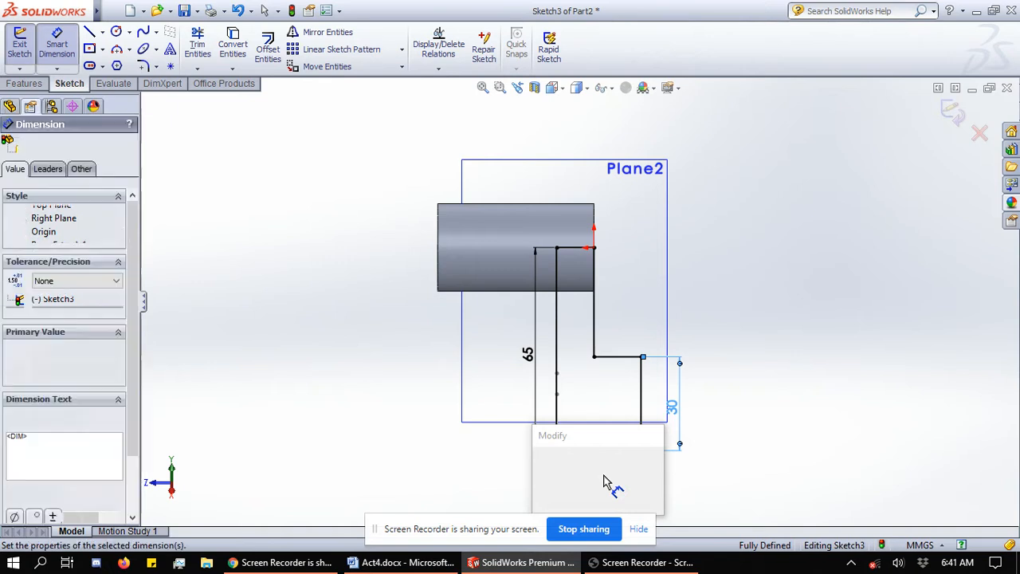
pyautogui.write('30')
pyautogui.press('Escape')
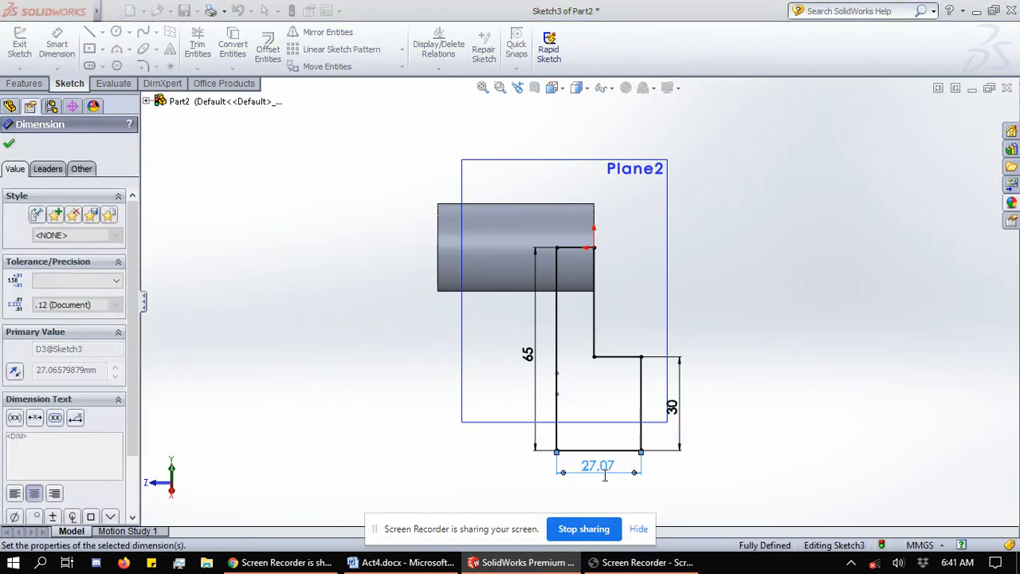
pyautogui.press('Escape')
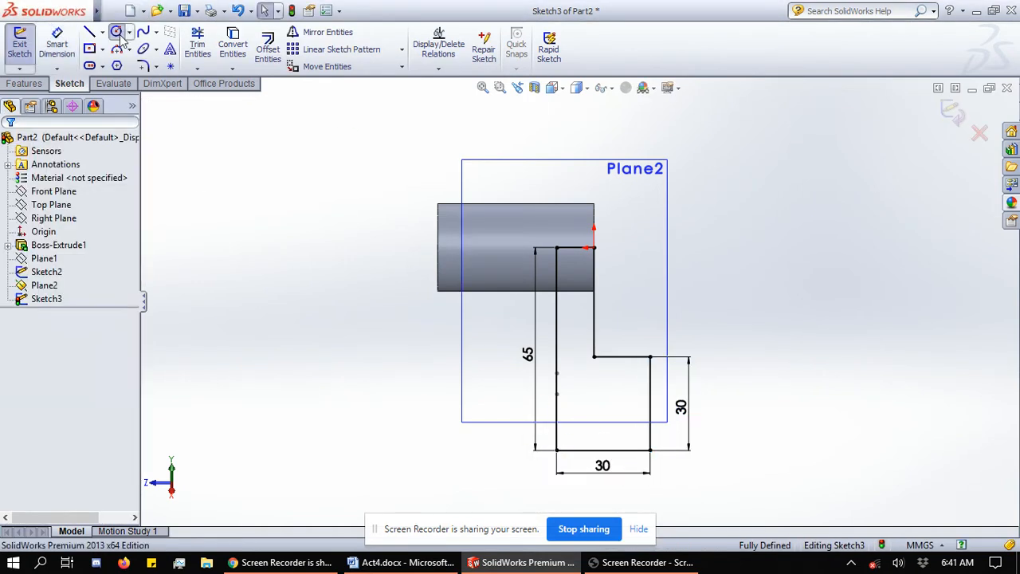
# Draw a circle of about 8.7 mm radius centred in the square foot, aligned with its edge midpoints
pyautogui.click(117, 33)
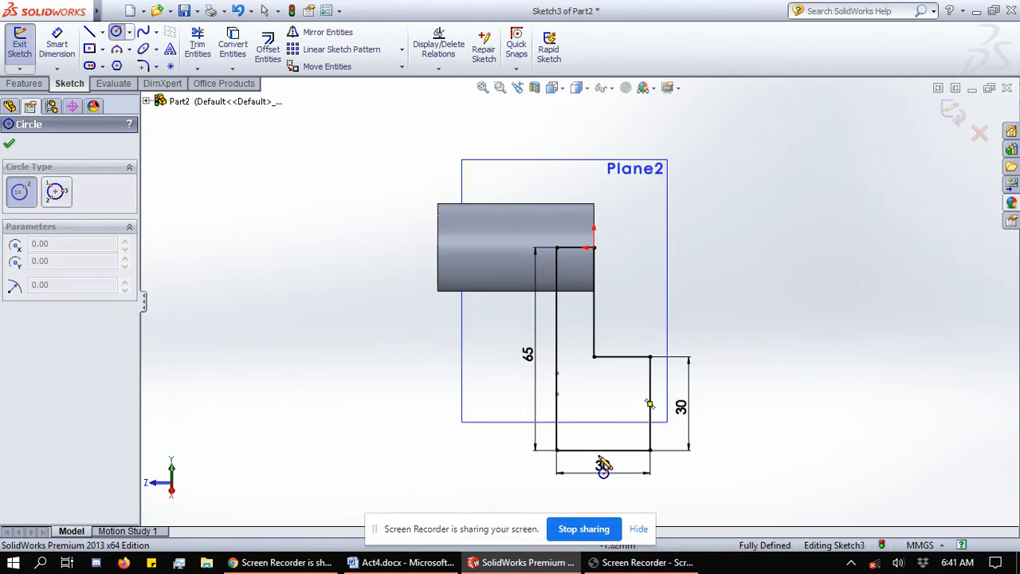
pyautogui.click(603, 404)
pyautogui.click(628, 392)
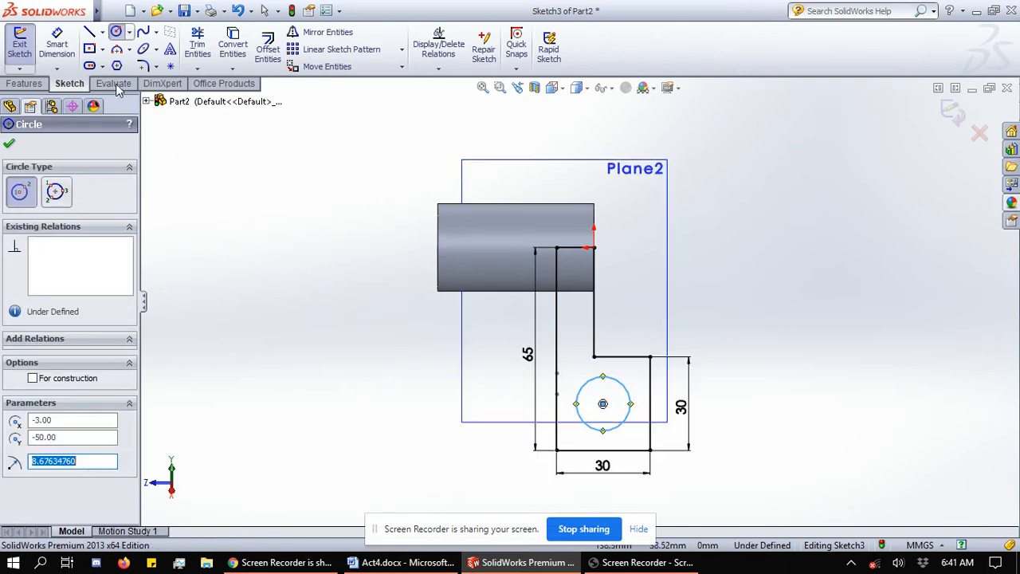
pyautogui.press('Escape')
# Check the hole size in the Word drawing and dimension the circle's diameter at 15 mm
pyautogui.hotkey('alt', 'Tab')
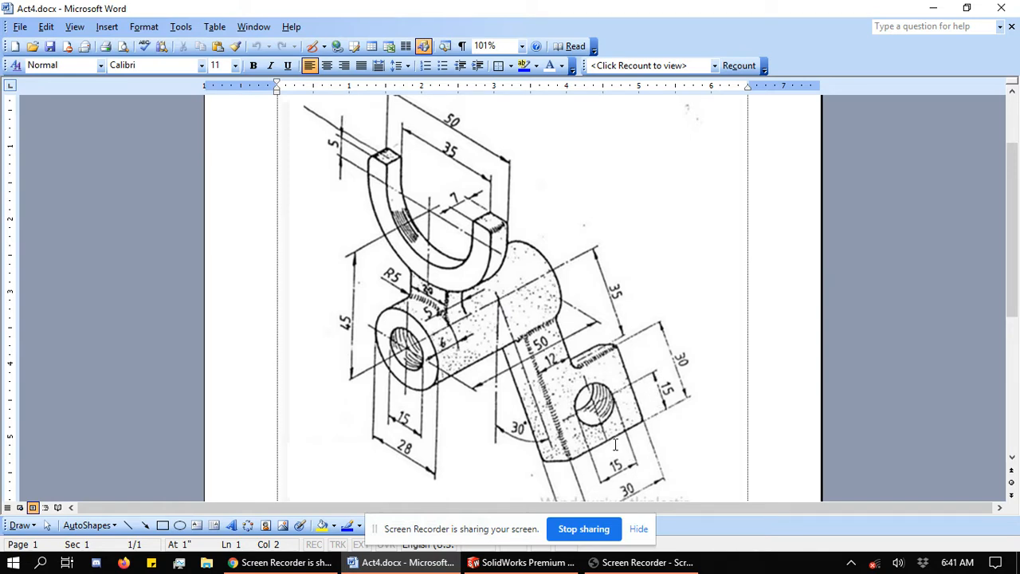
pyautogui.hotkey('alt', 'Tab')
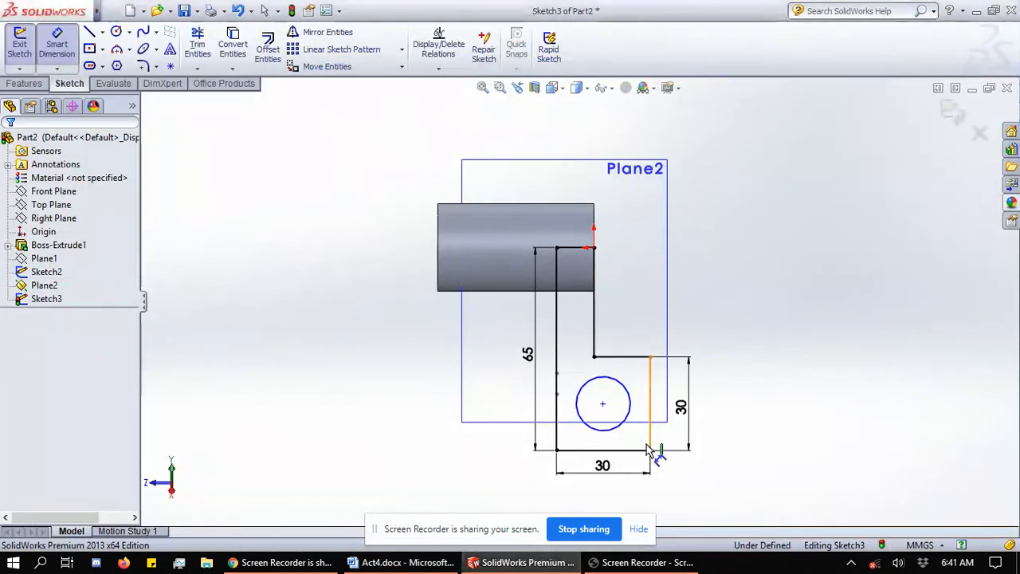
pyautogui.click(629, 392)
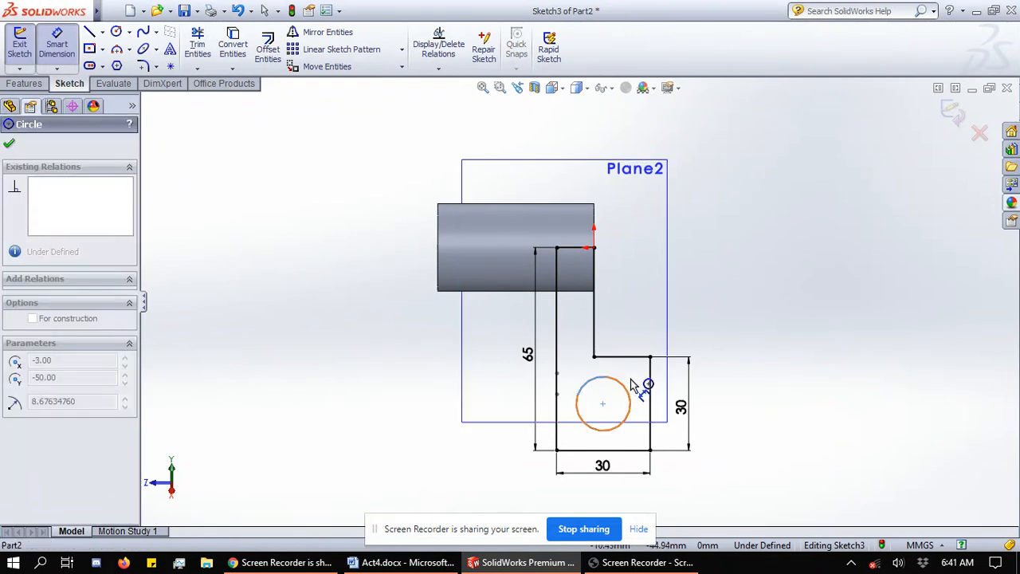
pyautogui.click(632, 382)
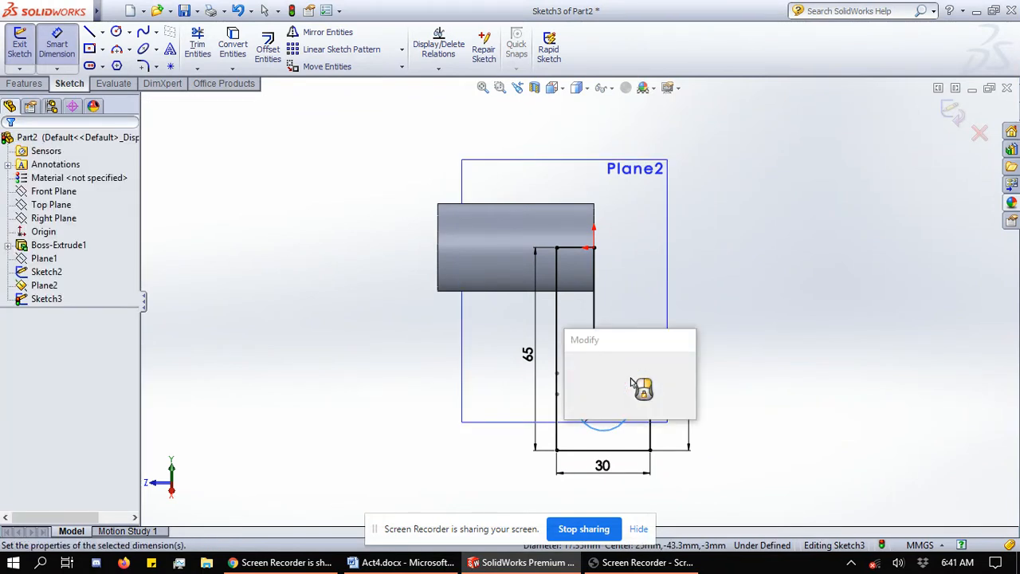
pyautogui.write('15')
pyautogui.press('Return')
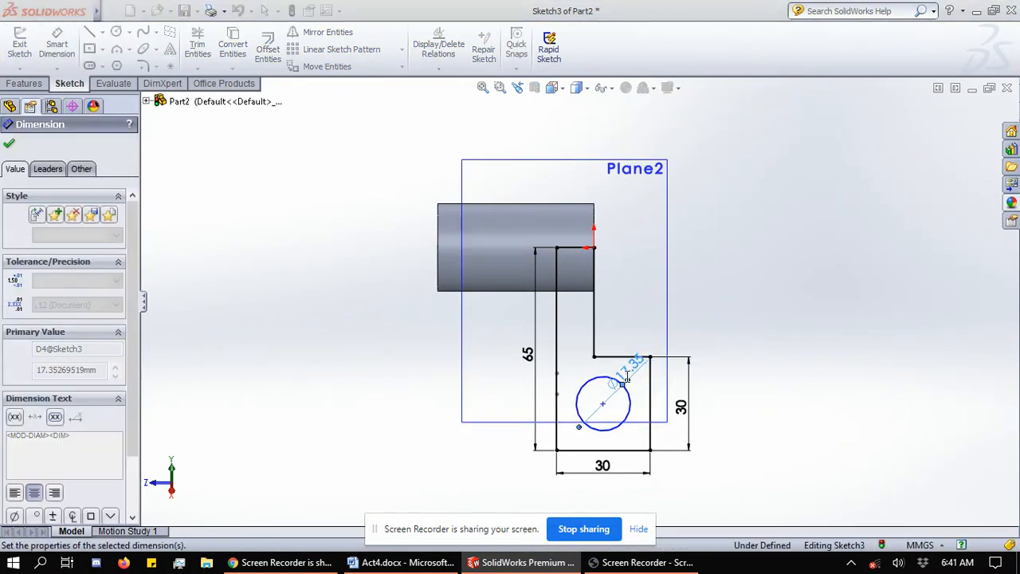
pyautogui.click(262, 252)
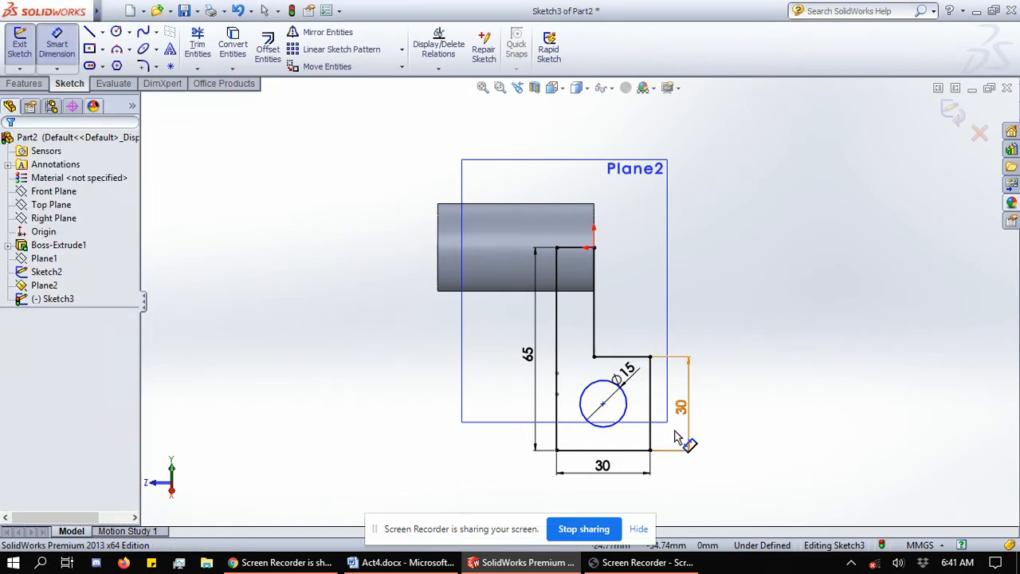
# Dimension the vertical distance from the origin to the circle's centre at 50 mm
pyautogui.click(603, 405)
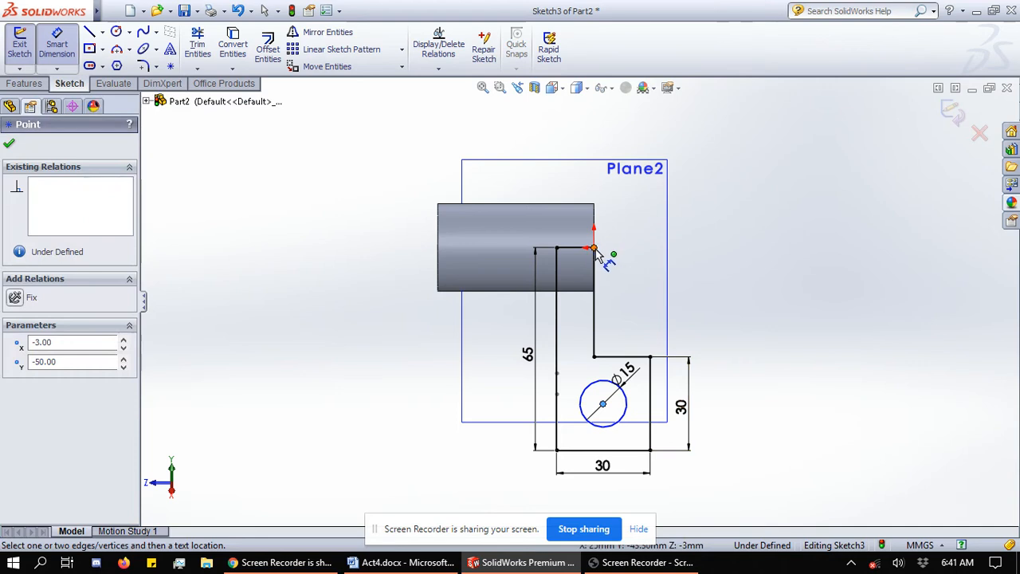
pyautogui.click(594, 248)
pyautogui.click(714, 341)
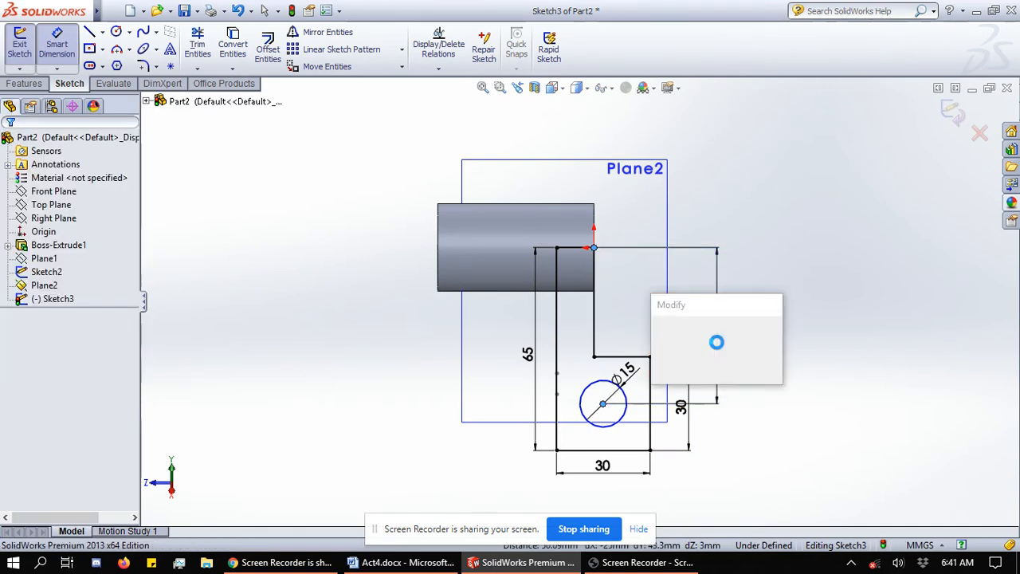
pyautogui.press('Return')
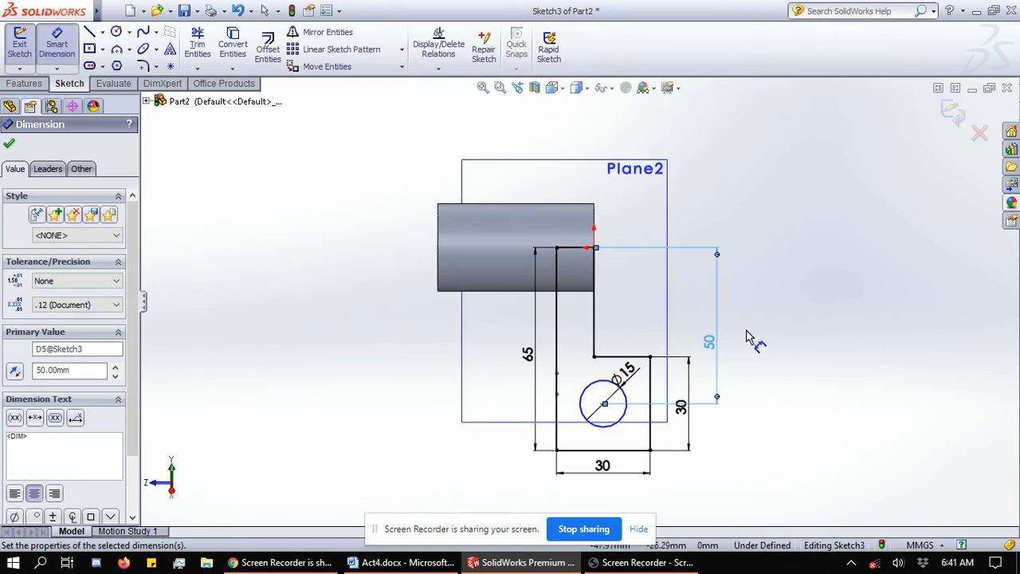
# Replace the 50 mm dimension with a three-point angular dimension between the origin, the circle's centre and the arm's inner corner
pyautogui.press('Delete')
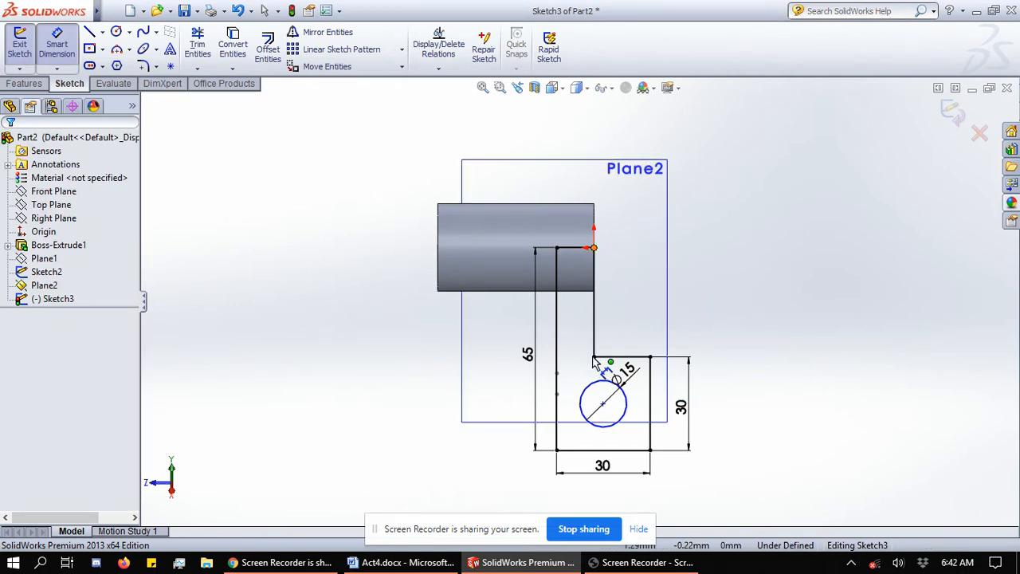
pyautogui.click(594, 249)
pyautogui.click(603, 403)
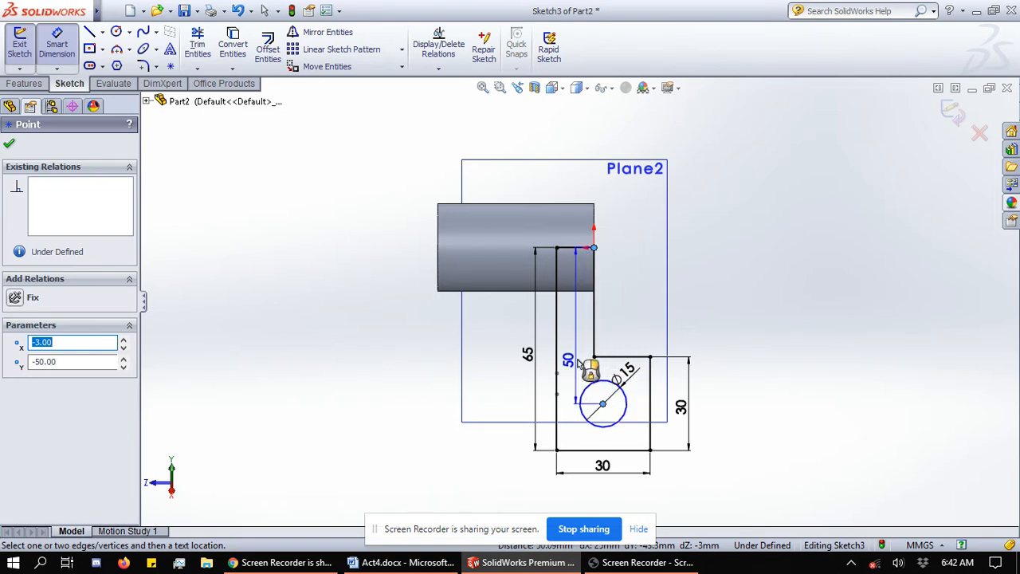
pyautogui.press('Escape')
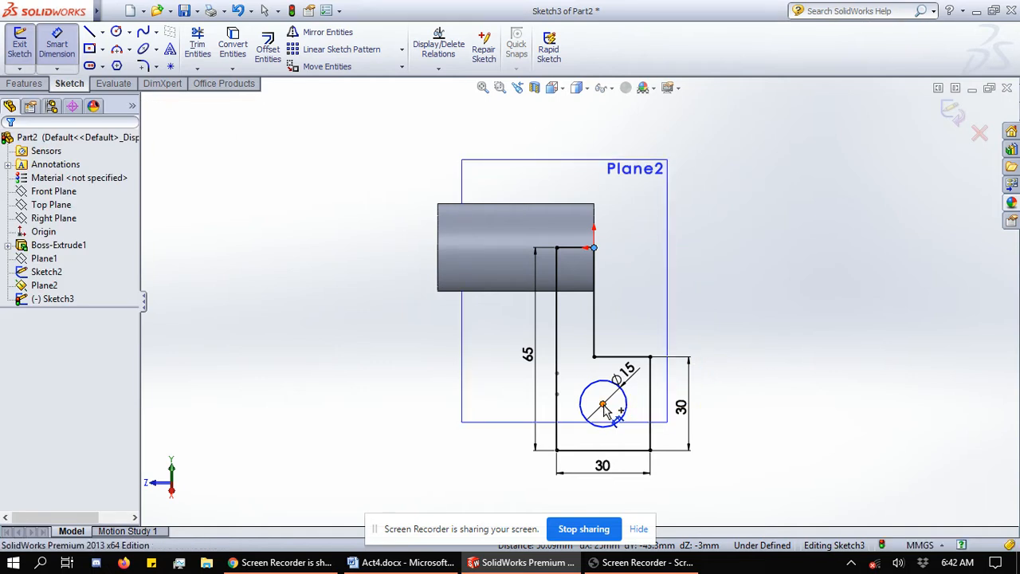
pyautogui.click(593, 356)
pyautogui.click(595, 358)
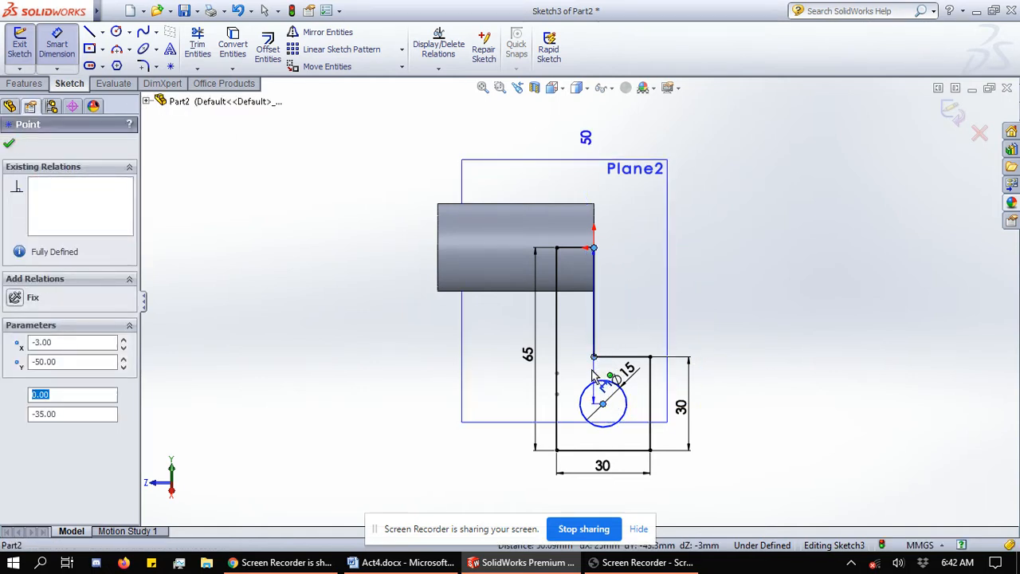
pyautogui.click(637, 284)
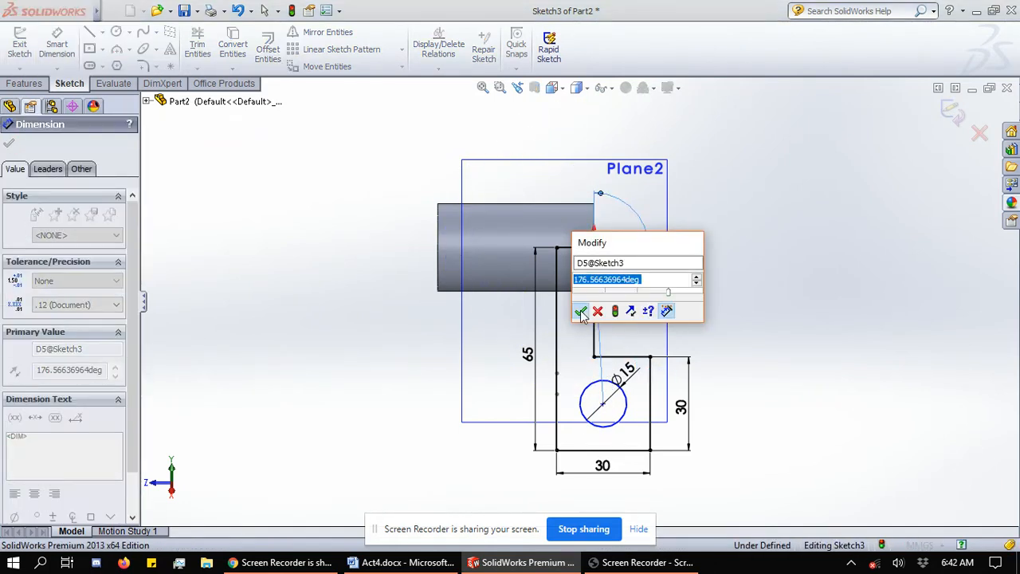
pyautogui.click(582, 311)
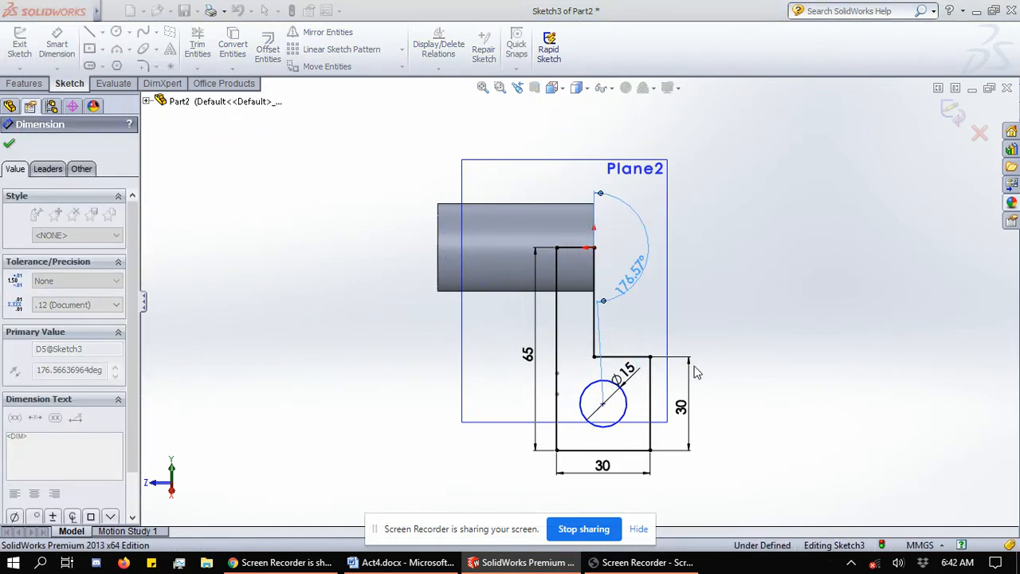
# Dimension the vertical distance from the origin to the circle's centre at 50 mm
pyautogui.click(593, 248)
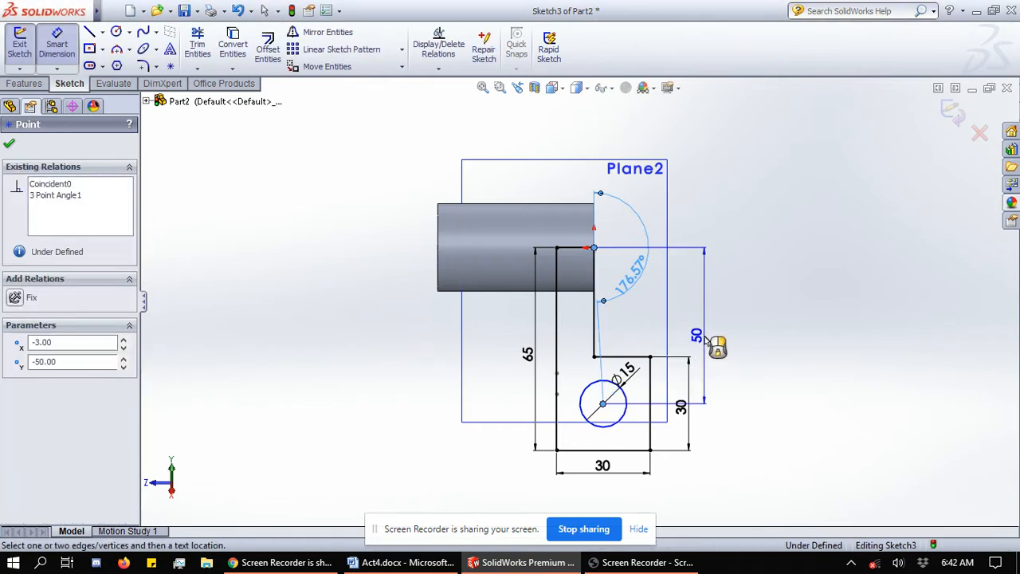
pyautogui.click(705, 339)
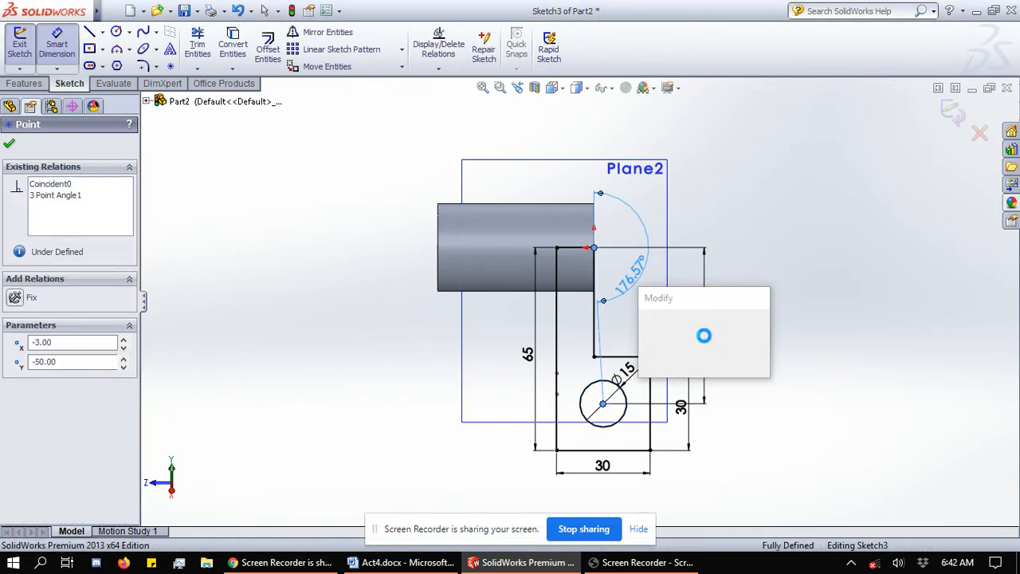
pyautogui.click(647, 365)
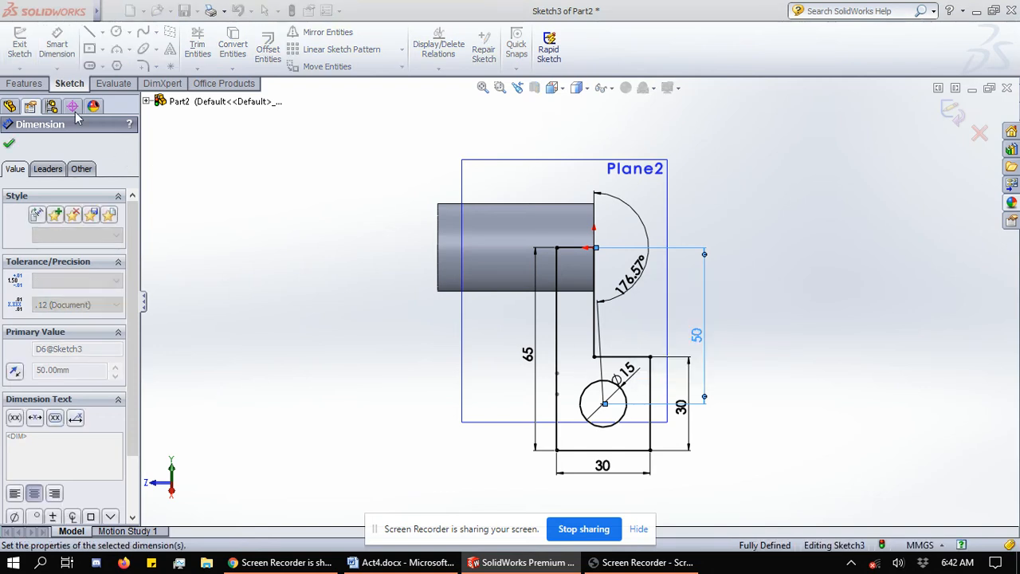
# Set up a boss extrusion of the arm profile in isometric view with a blind depth of 10 mm
pyautogui.click(34, 83)
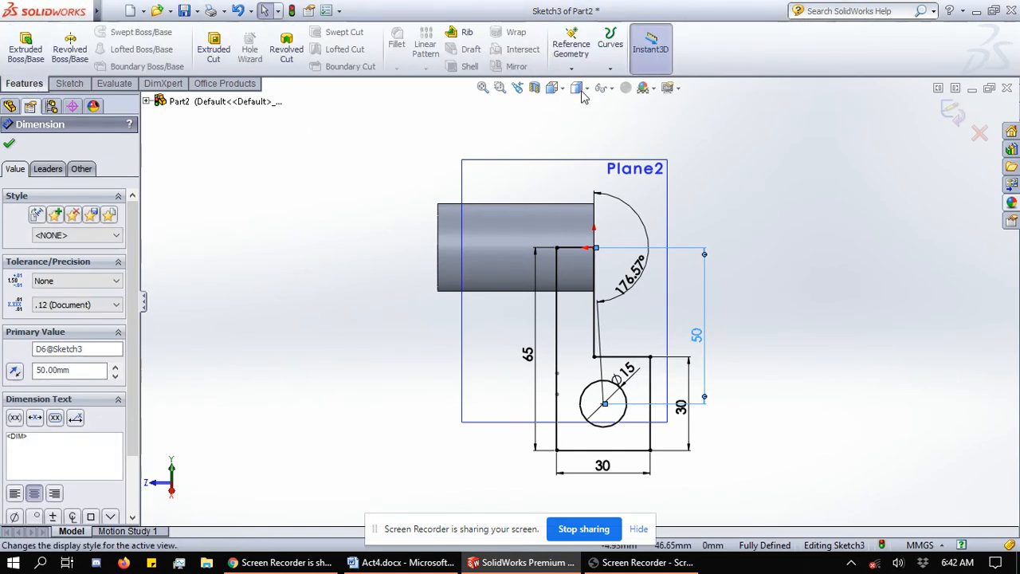
pyautogui.click(553, 87)
pyautogui.click(641, 125)
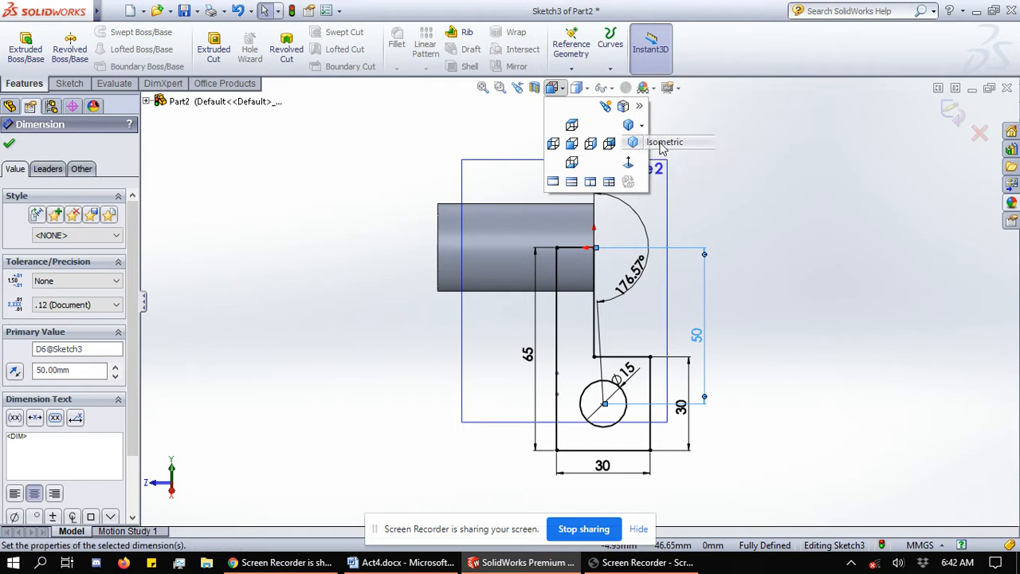
pyautogui.click(661, 142)
pyautogui.click(31, 46)
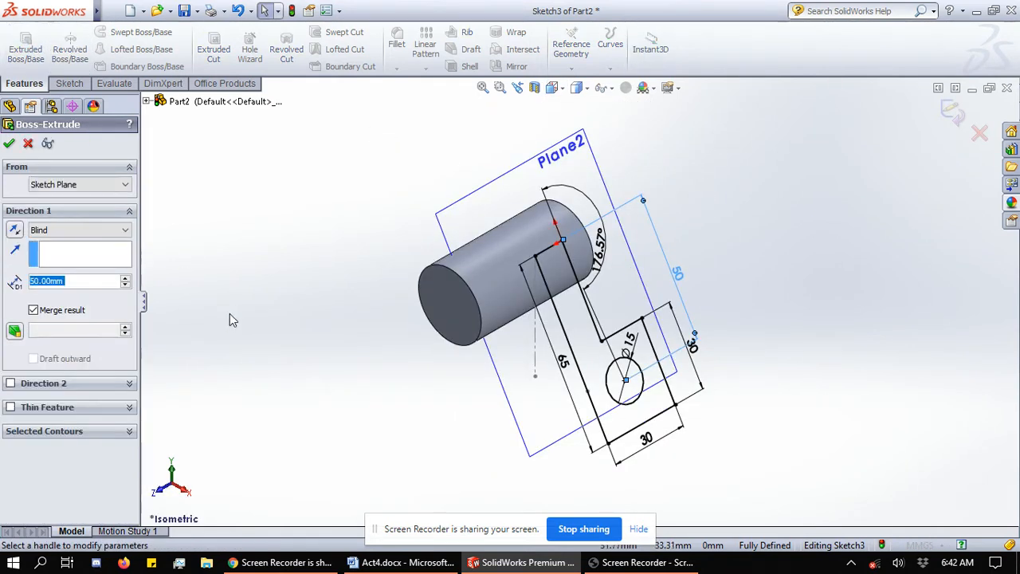
pyautogui.click(124, 287)
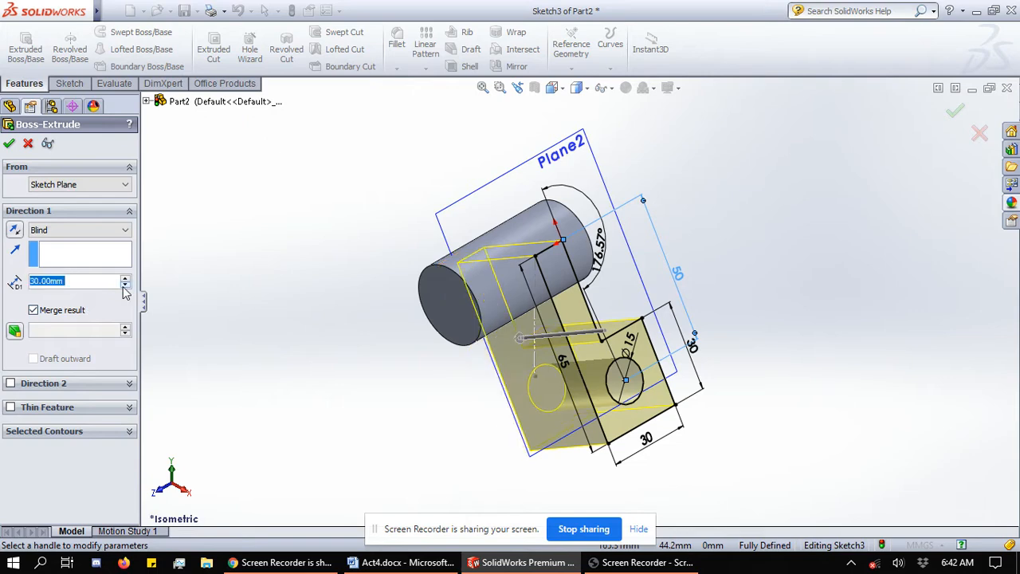
pyautogui.click(123, 287)
pyautogui.click(124, 287)
pyautogui.click(123, 286)
# Check the arm's thickness in the Word drawing and complete the 10 mm extrusion as Mid Plane
pyautogui.hotkey('alt', 'Tab')
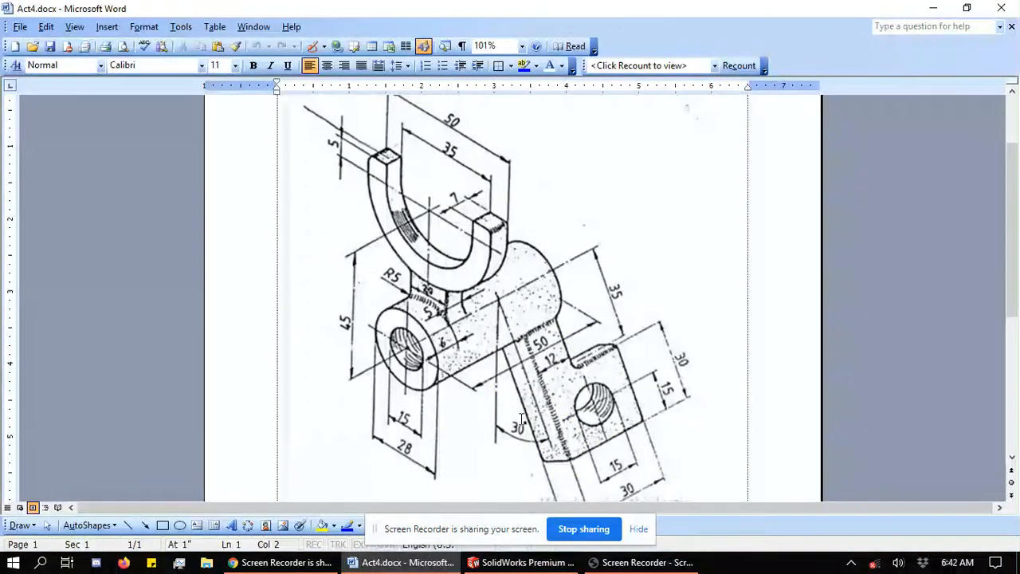
pyautogui.scroll(-2, 585, 473)
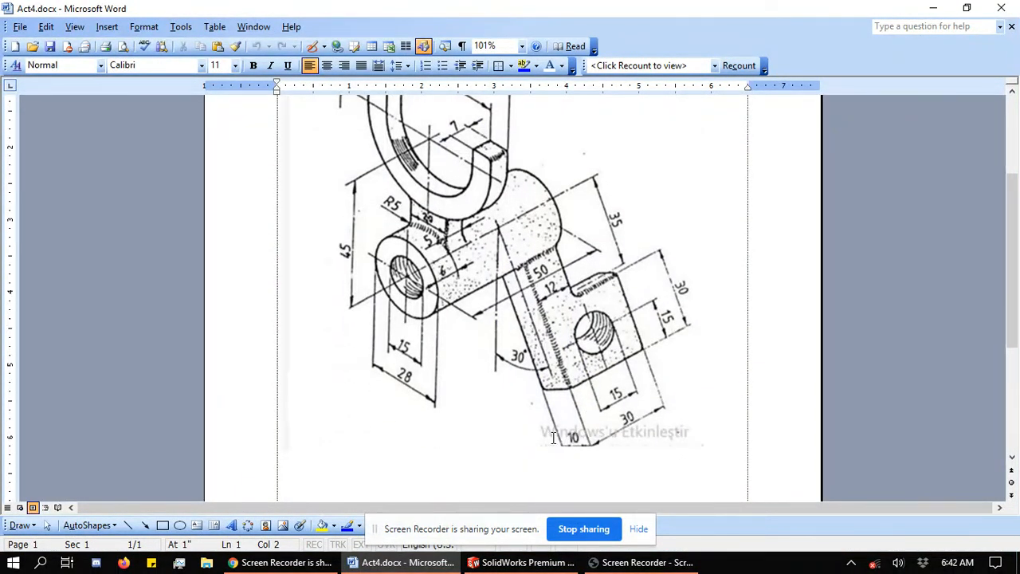
pyautogui.scroll(3, 553, 437)
pyautogui.hotkey('alt', 'Tab')
pyautogui.click(76, 230)
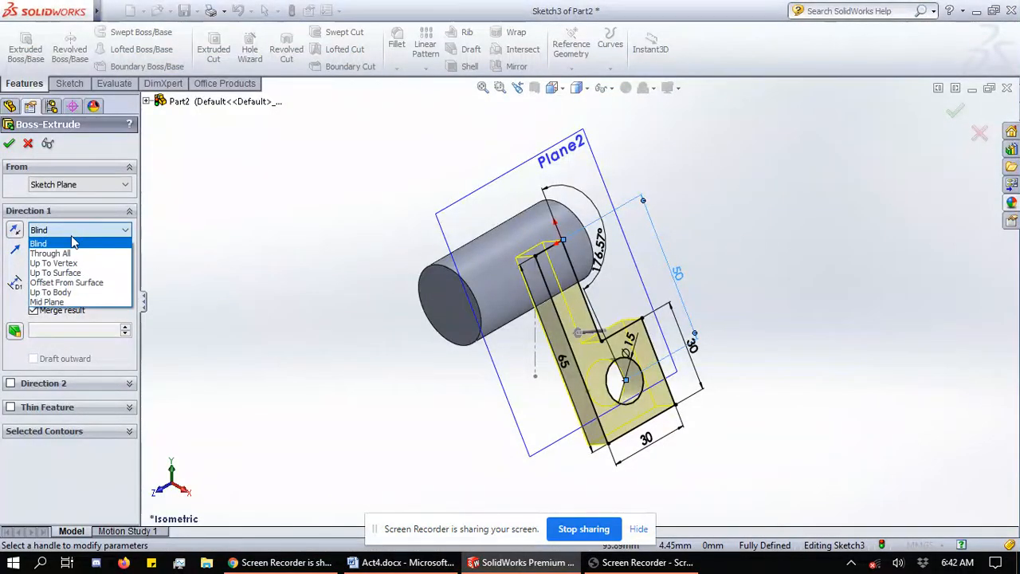
pyautogui.click(80, 302)
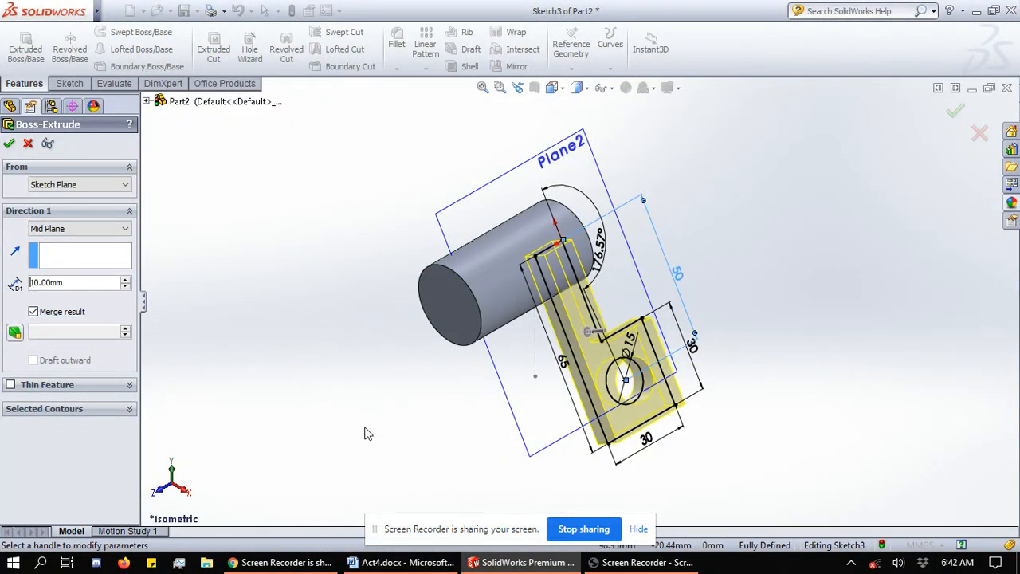
pyautogui.click(10, 145)
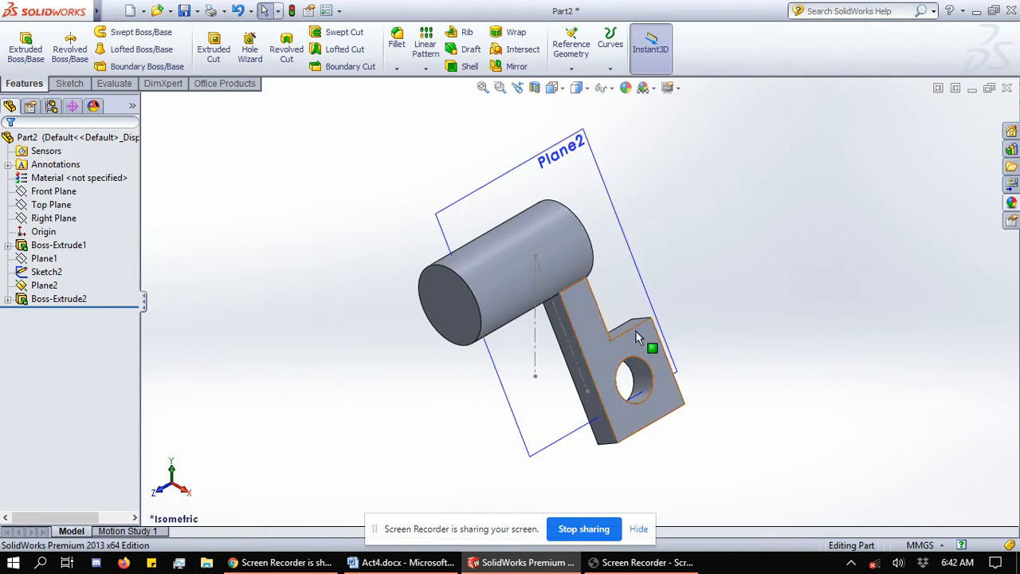
# Hide the angled reference plane, Plane2
pyautogui.rightClick(43, 288)
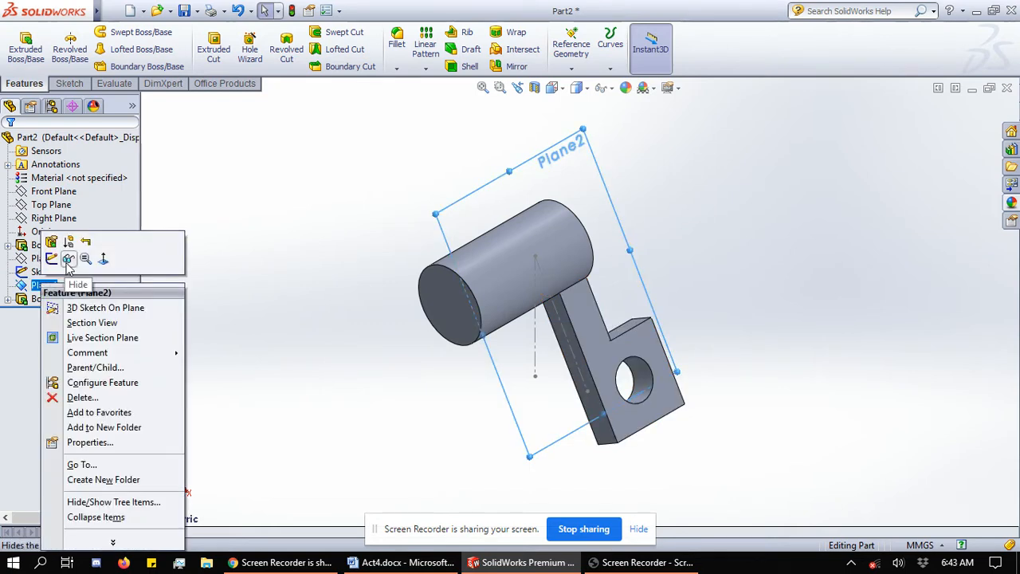
pyautogui.click(69, 258)
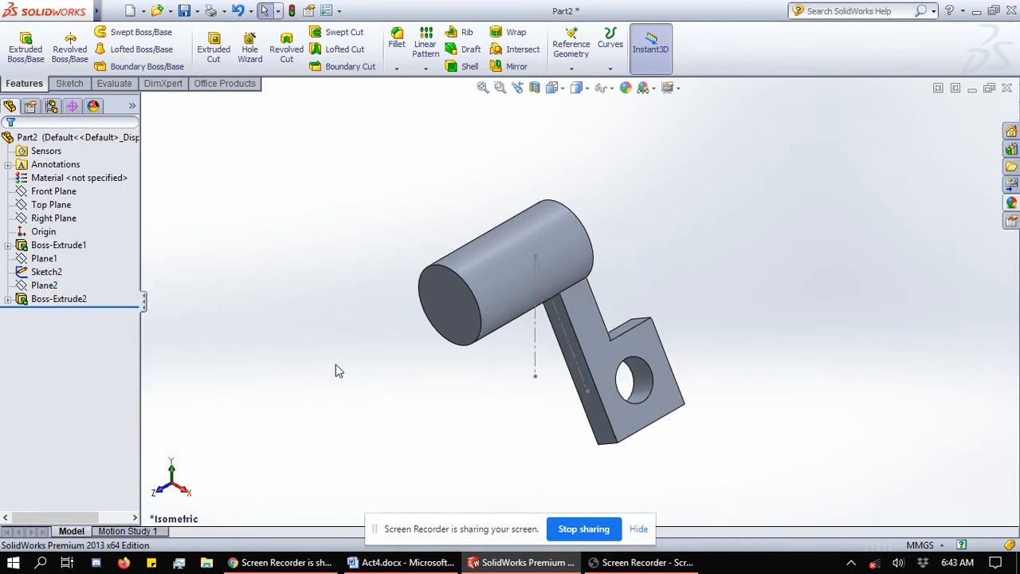
# Start a reference plane from the cylinder's free end face and check the fork's position in the Word drawing
pyautogui.click(571, 68)
pyautogui.click(584, 85)
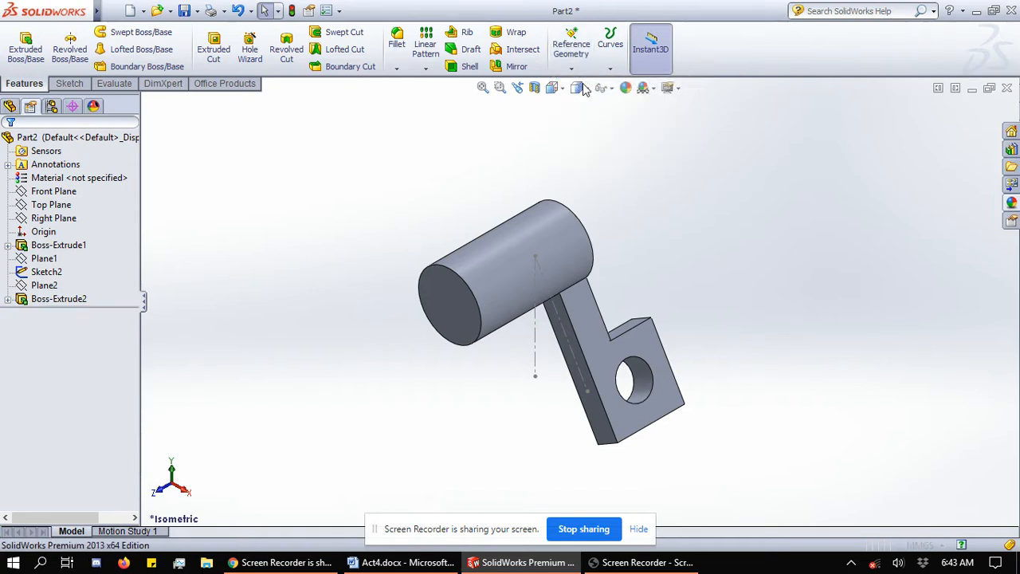
pyautogui.click(451, 312)
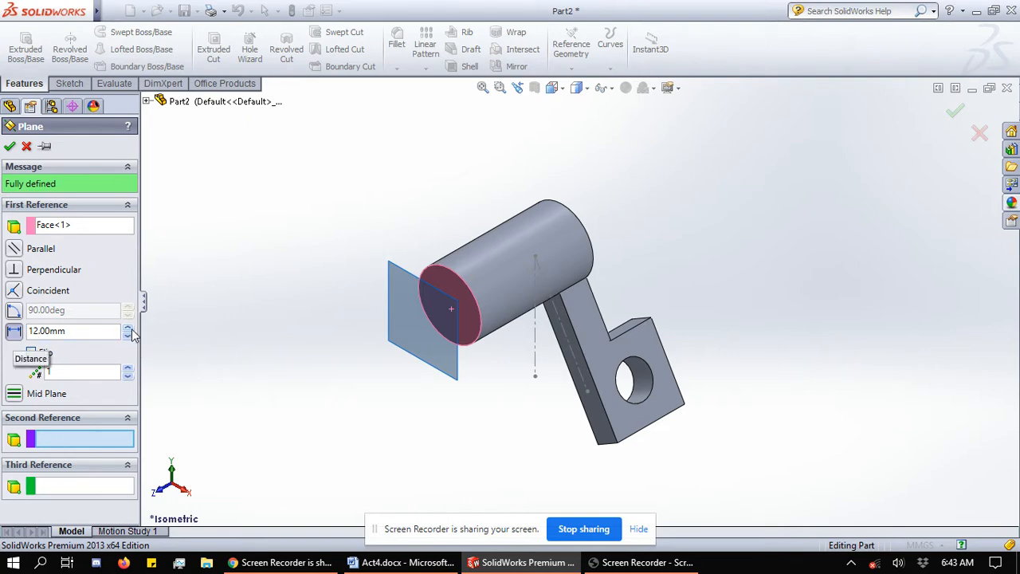
pyautogui.hotkey('alt', 'Tab')
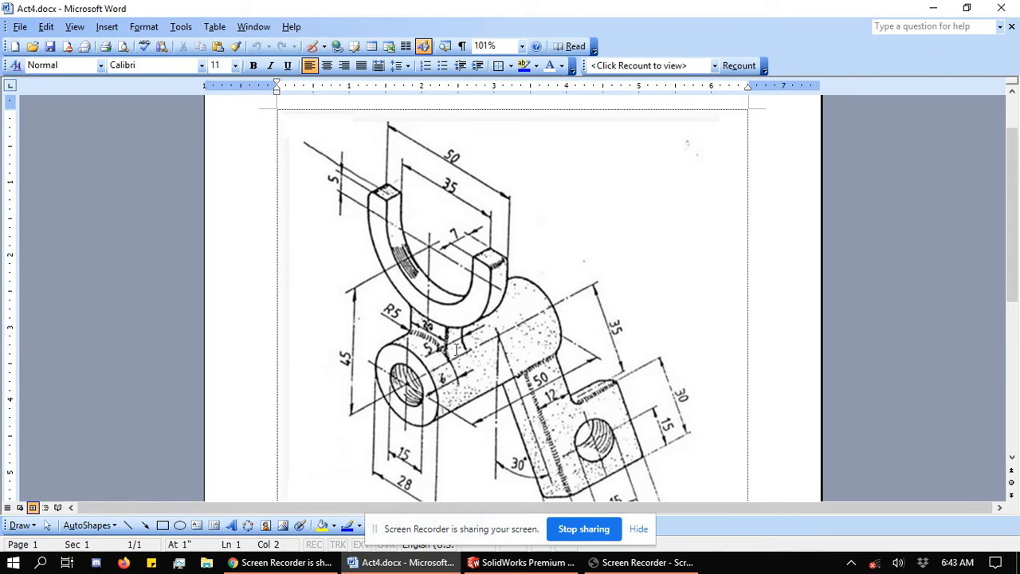
pyautogui.hotkey('alt', 'Tab')
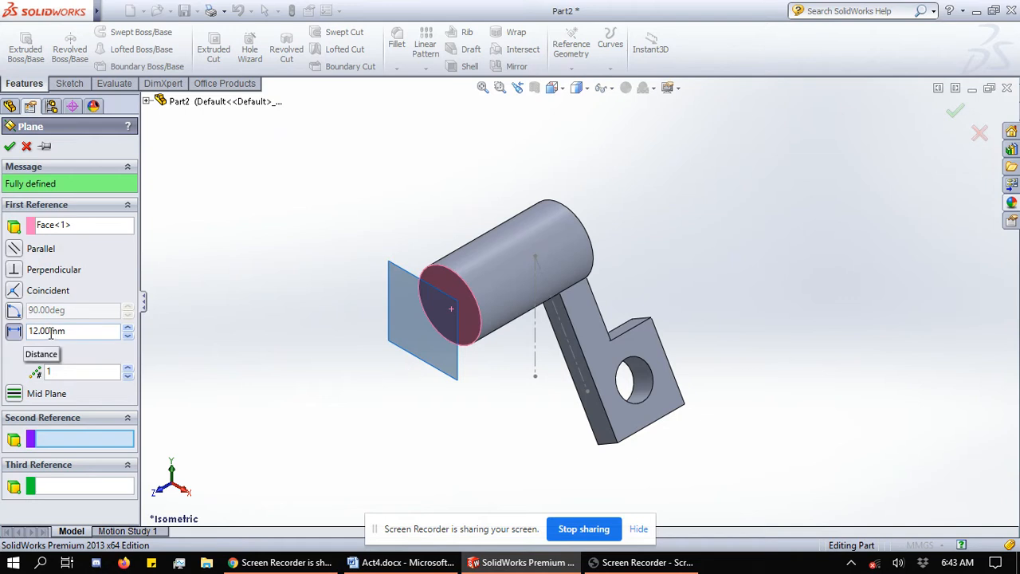
# Try the Front Plane as the new plane's first reference, then reselect the cylinder's free end face
pyautogui.click(83, 232)
pyautogui.rightClick(83, 231)
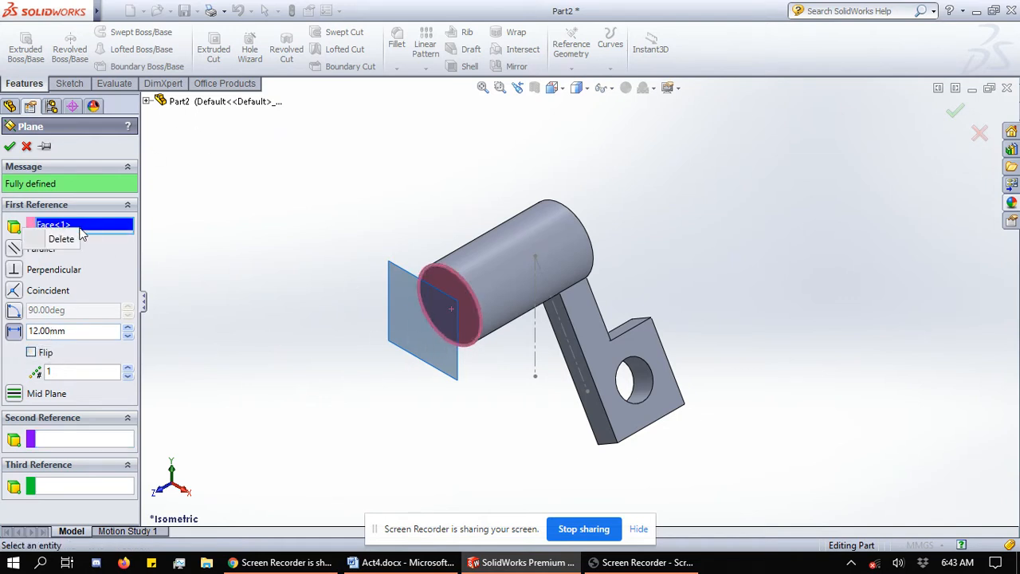
pyautogui.click(61, 239)
pyautogui.click(147, 102)
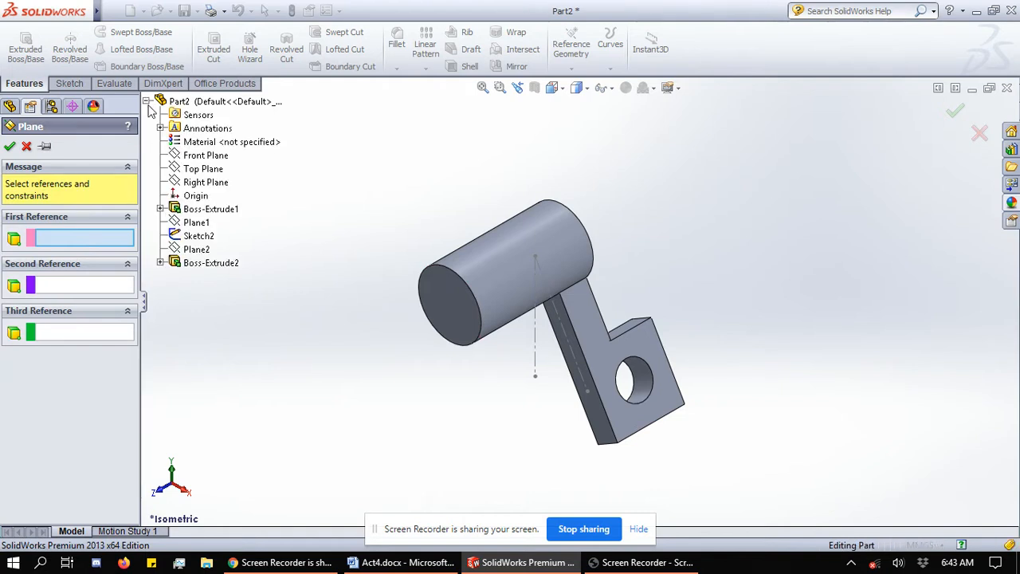
pyautogui.click(203, 156)
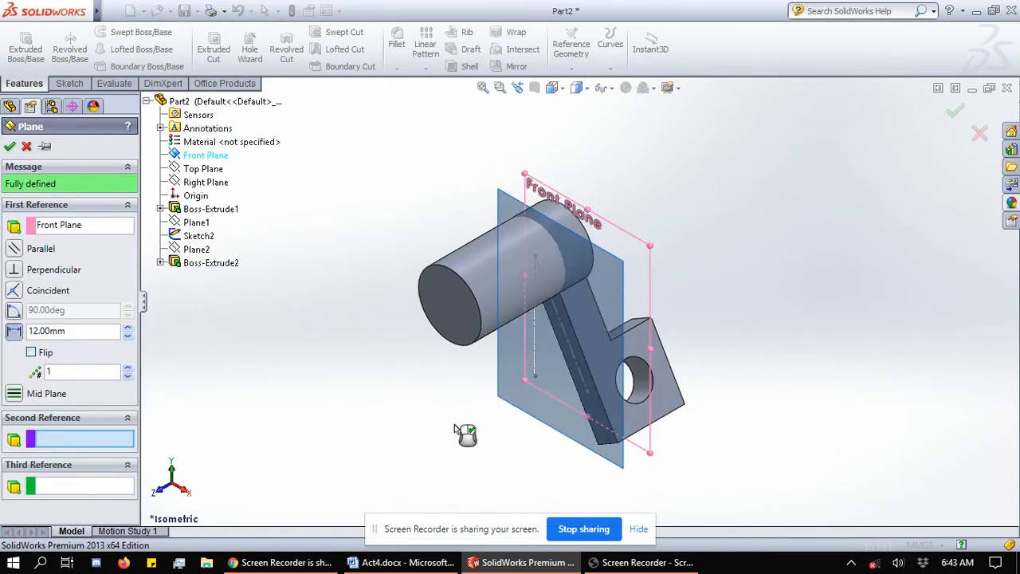
pyautogui.click(78, 228)
pyautogui.rightClick(78, 227)
pyautogui.click(57, 237)
pyautogui.click(453, 314)
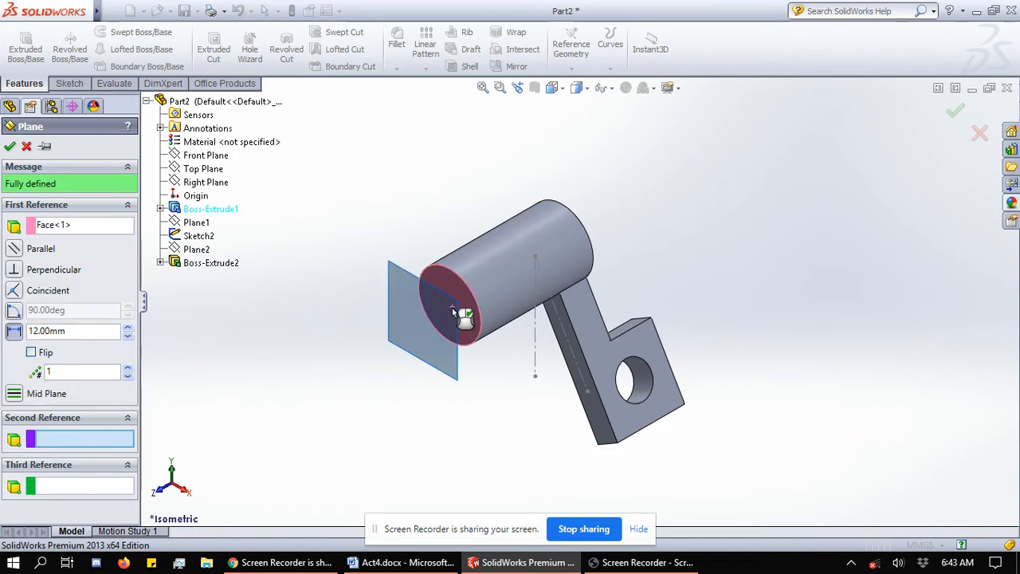
# Flip the new plane into the cylinder, set its offset from the end face to 8.5 mm and create it
pyautogui.click(31, 352)
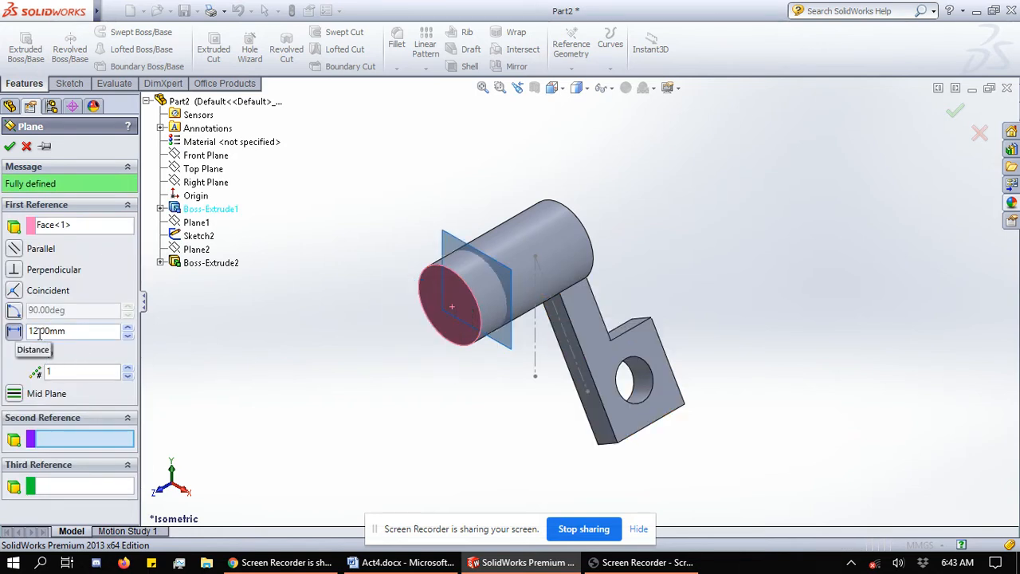
pyautogui.doubleClick(50, 334)
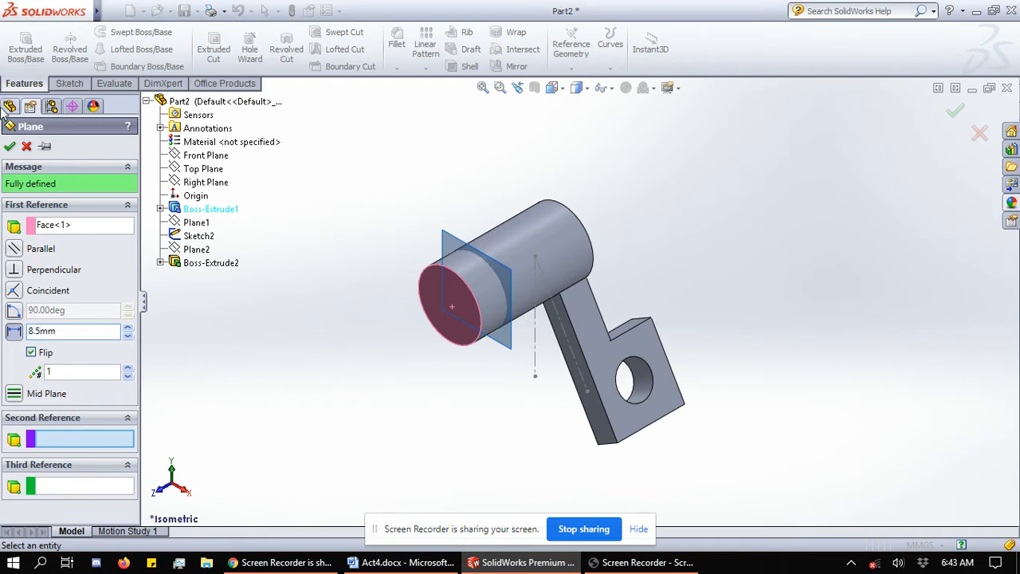
pyautogui.click(13, 145)
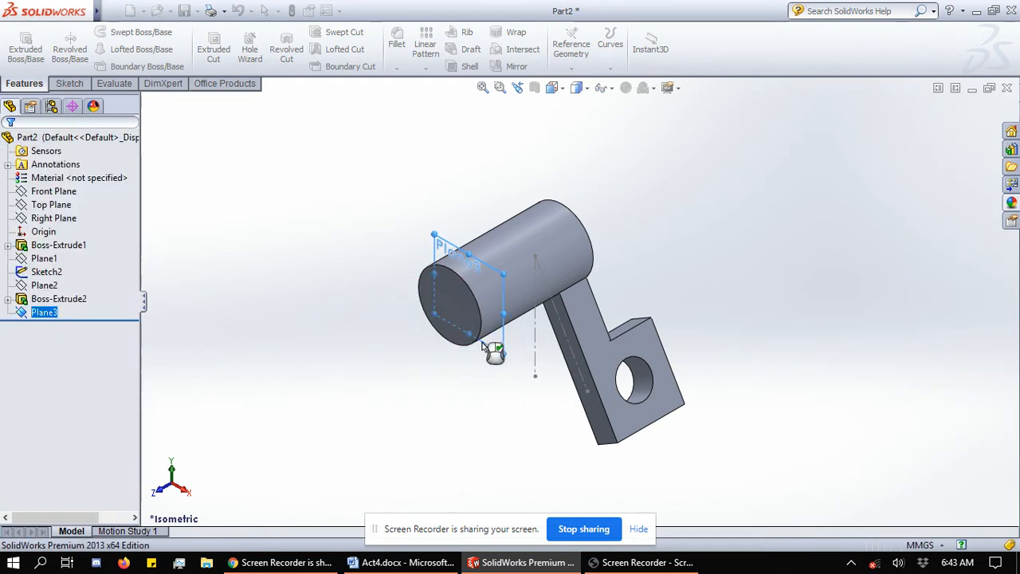
# Start a new sketch on the offset plane inside the cylinder, viewed normal to it
pyautogui.click(69, 83)
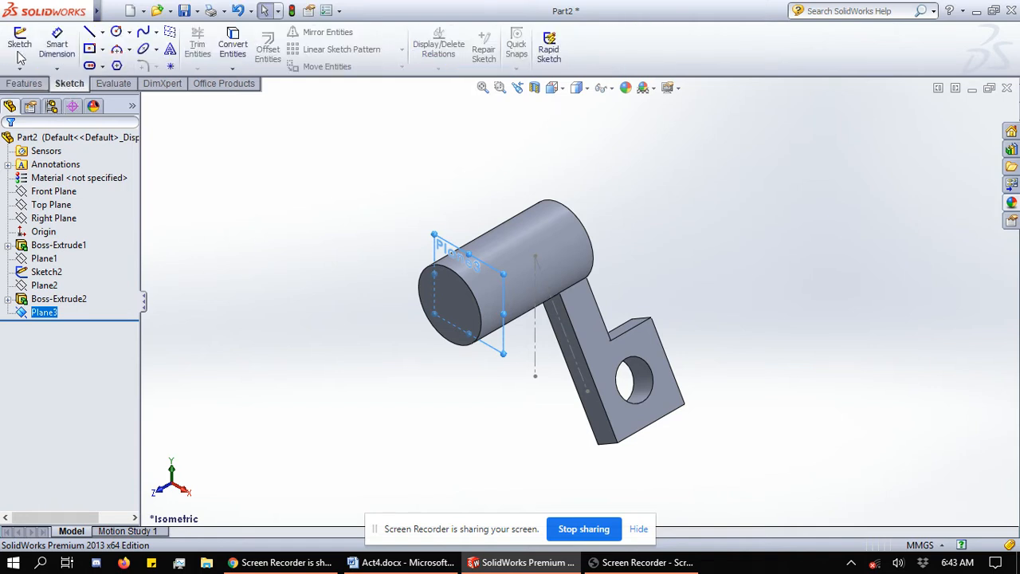
pyautogui.click(18, 40)
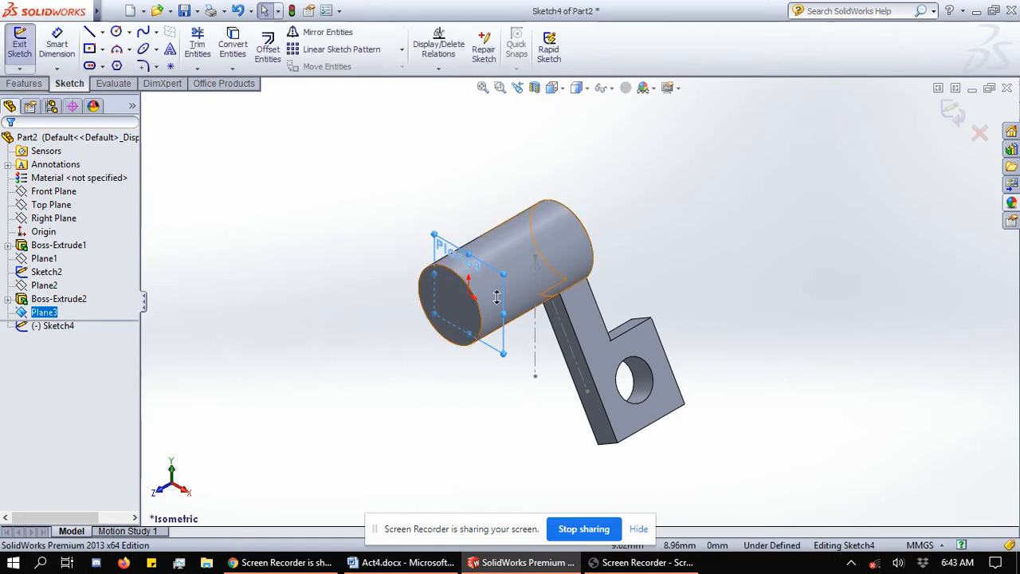
pyautogui.press('space')
pyautogui.click(328, 324)
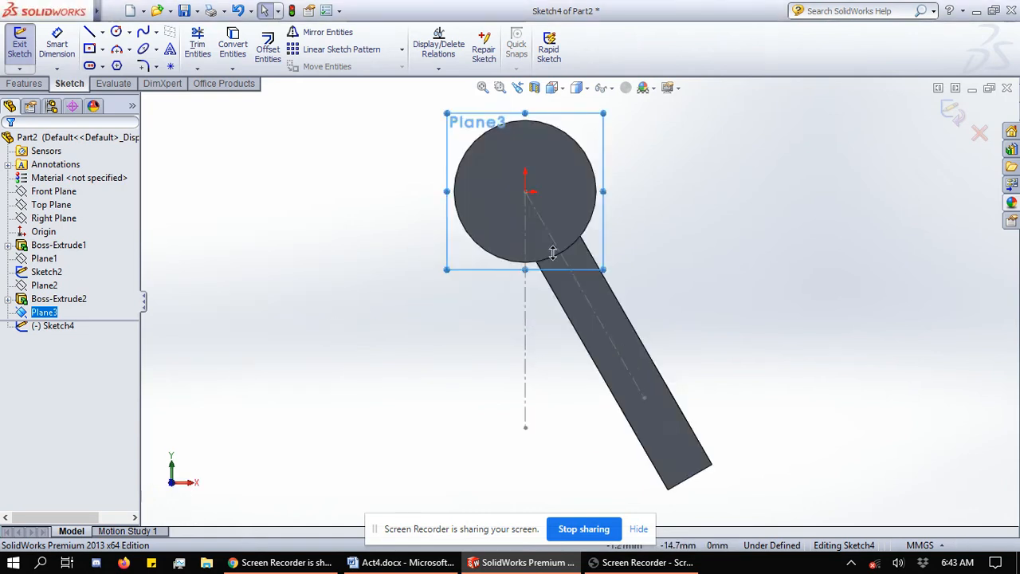
pyautogui.scroll(3, 610, 154)
pyautogui.scroll(-2, 594, 217)
pyautogui.scroll(2, 594, 216)
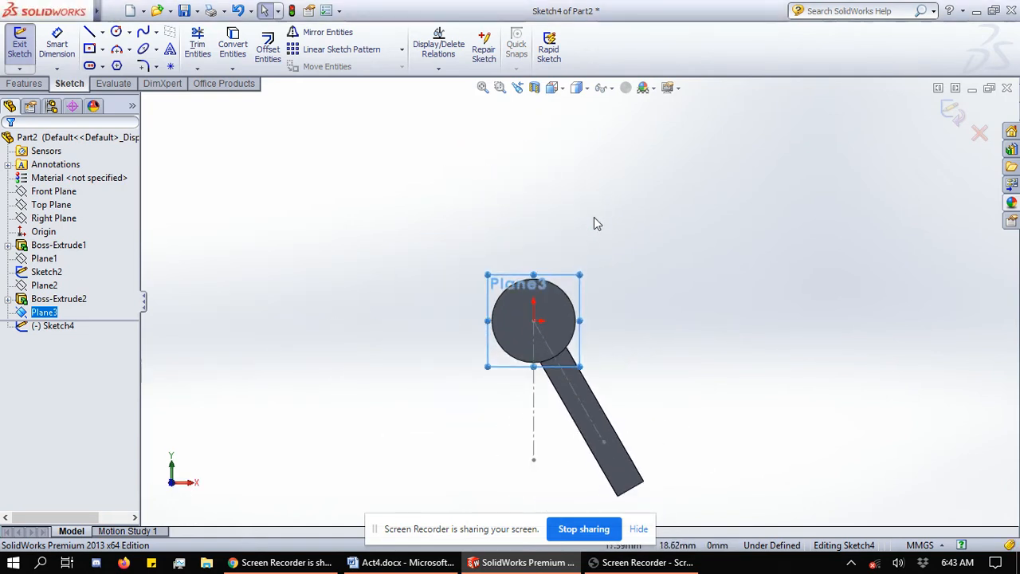
# Enlarge the offset plane's displayed outline around the cylinder and the area above it, and check the fork's dimensions in the Word drawing
pyautogui.moveTo(581, 276); pyautogui.dragTo(642, 148)
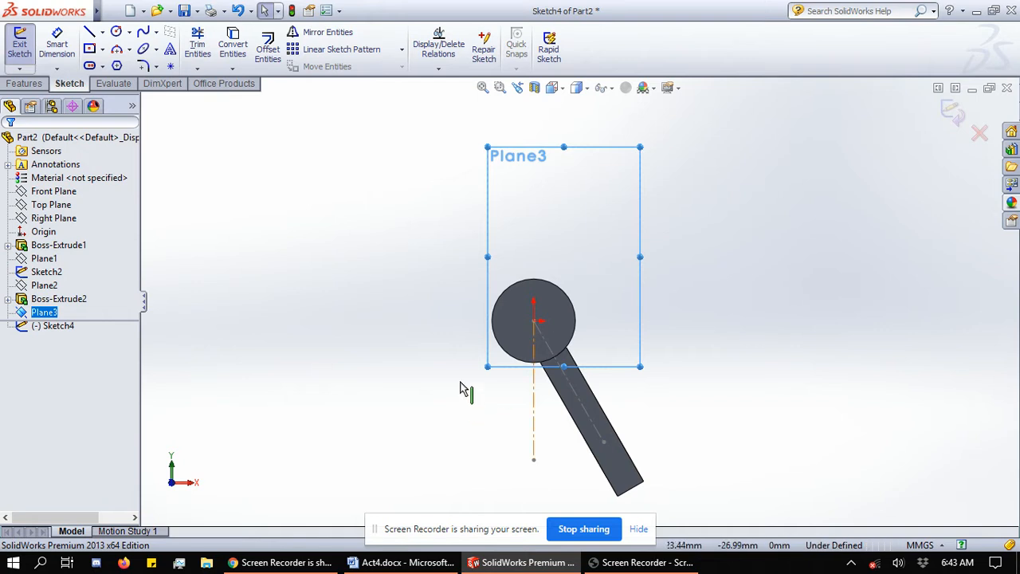
pyautogui.moveTo(487, 365); pyautogui.dragTo(416, 447)
pyautogui.moveTo(651, 133); pyautogui.dragTo(675, 113)
pyautogui.hotkey('alt', 'Tab')
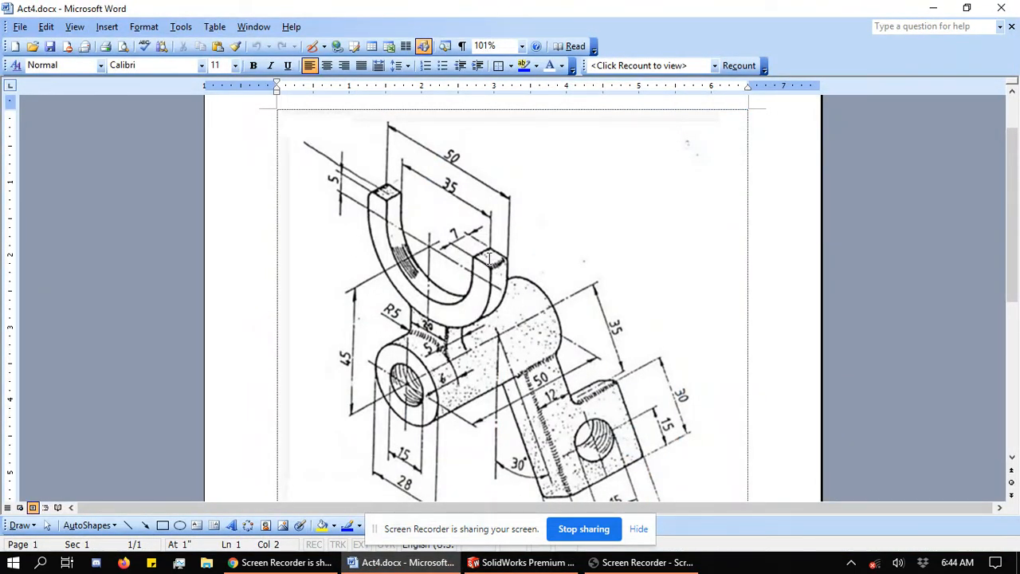
pyautogui.hotkey('alt', 'Tab')
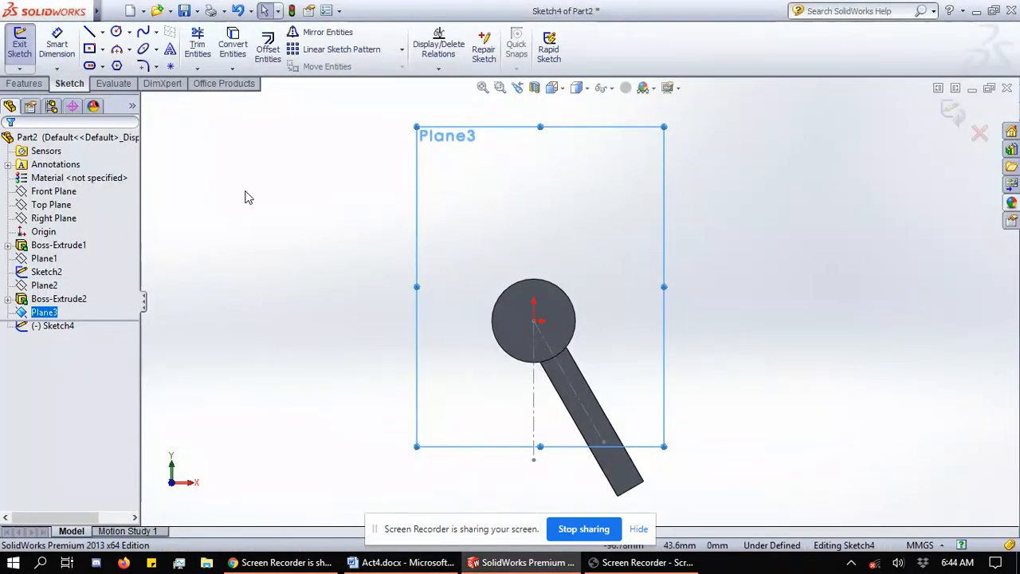
pyautogui.click(246, 196)
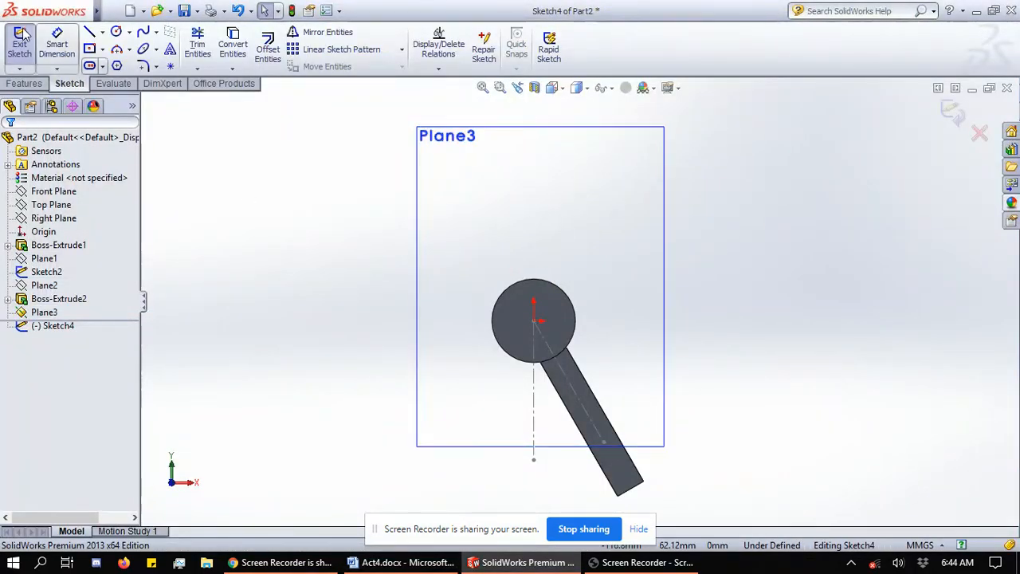
# Sketch two concentric circles, about 20 mm and 38 mm in diameter, centred about 37 mm straight above the origin
pyautogui.click(533, 209)
pyautogui.click(554, 228)
pyautogui.click(533, 209)
pyautogui.click(581, 180)
# Recheck the fork in the Word drawing and dimension the outer circle's diameter as 50 mm
pyautogui.press('d')
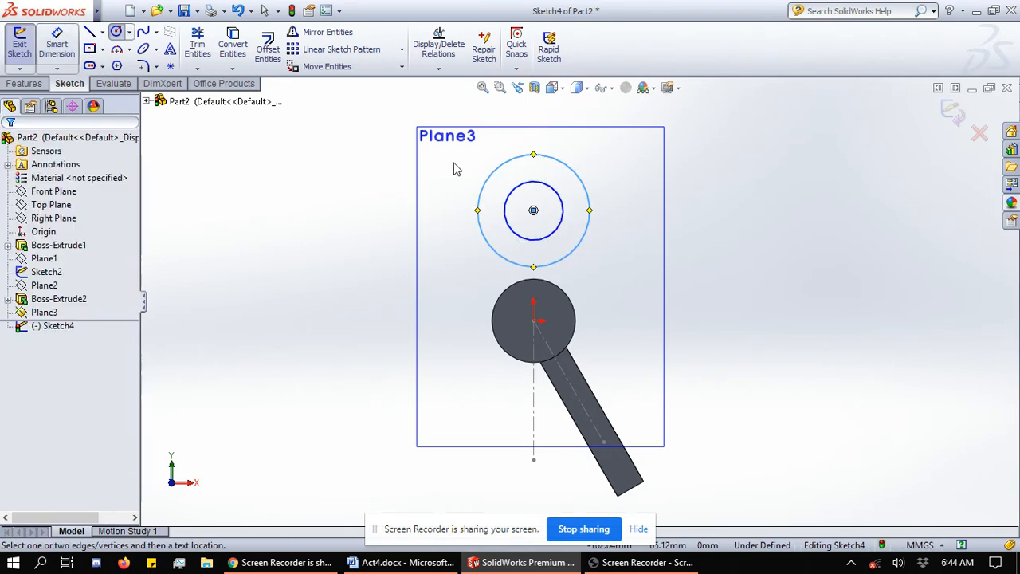
pyautogui.hotkey('alt', 'Tab')
pyautogui.hotkey('alt', 'Tab')
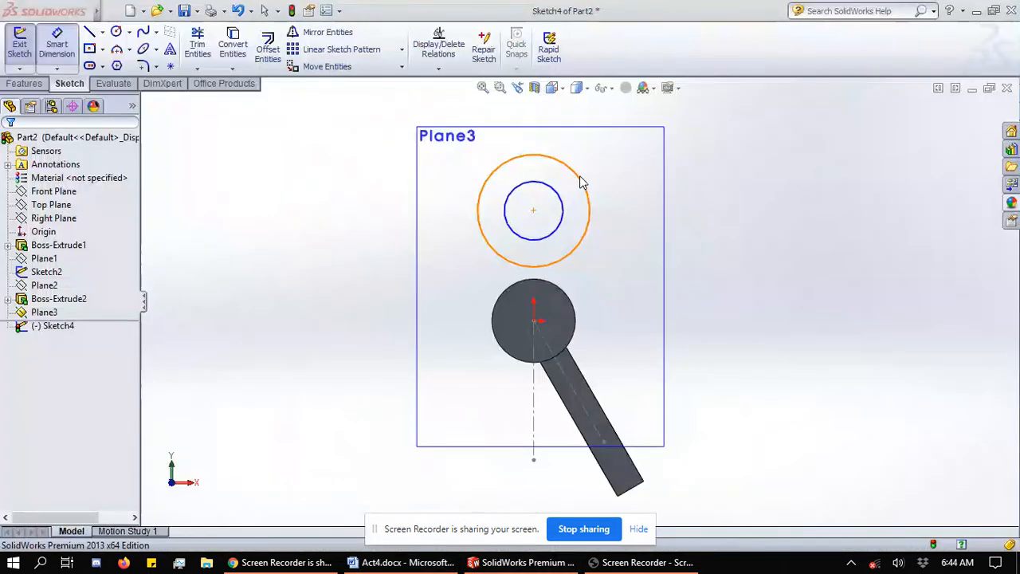
pyautogui.click(586, 178)
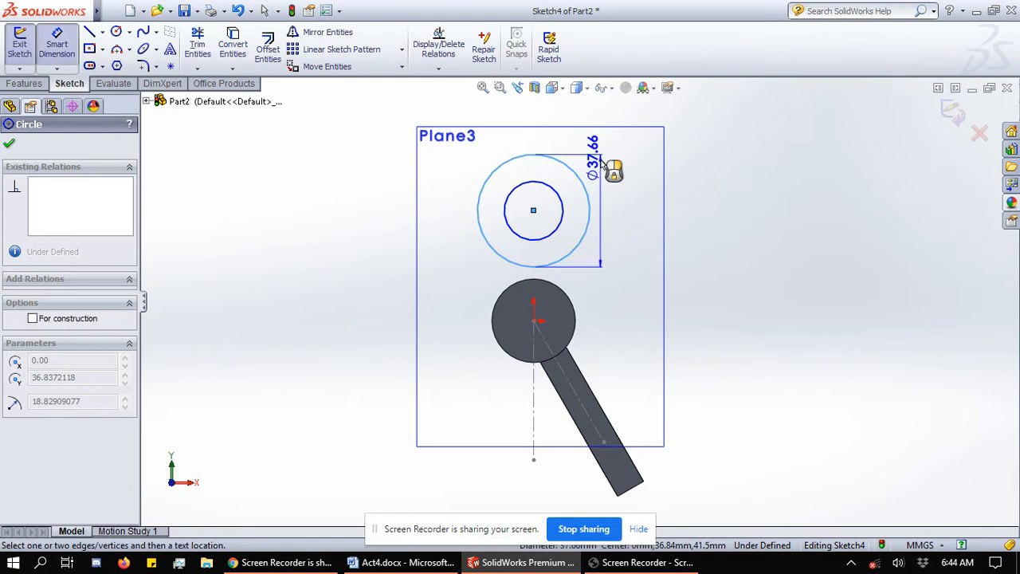
pyautogui.click(588, 171)
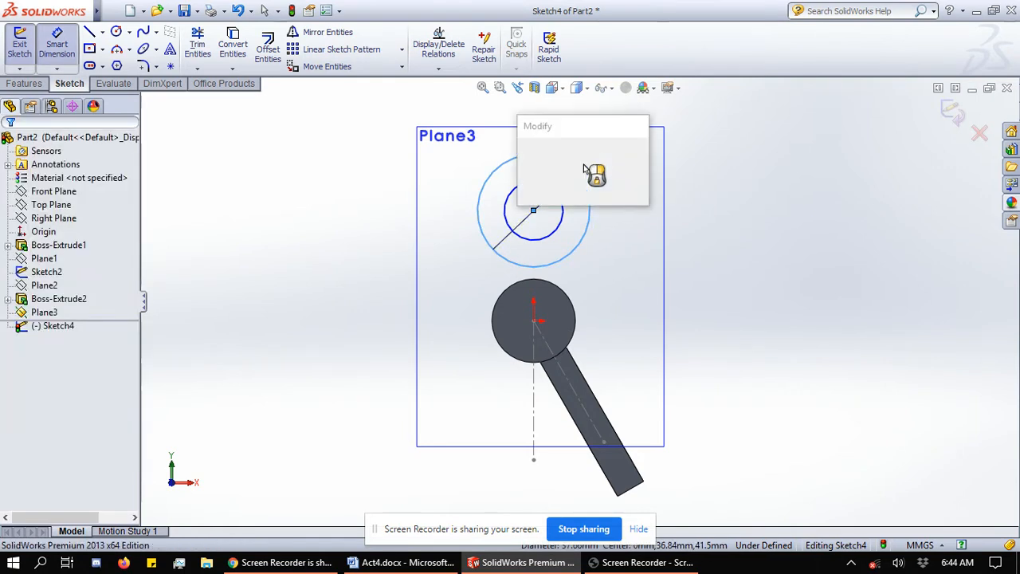
pyautogui.write('50')
pyautogui.press('Return')
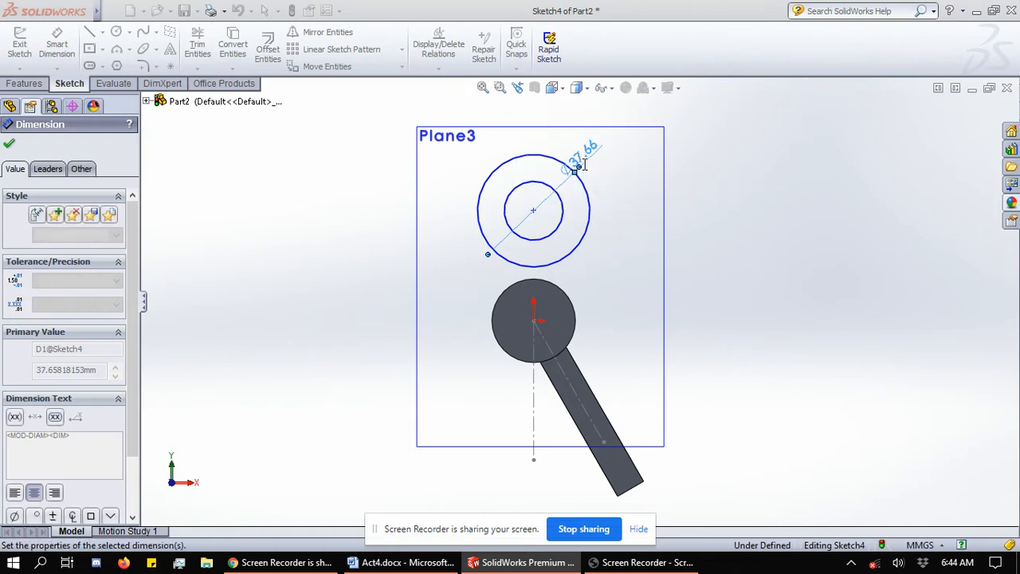
# Dimension the inner circle's diameter as 35 mm and move both diameter dimensions clear of the circles
pyautogui.click(563, 215)
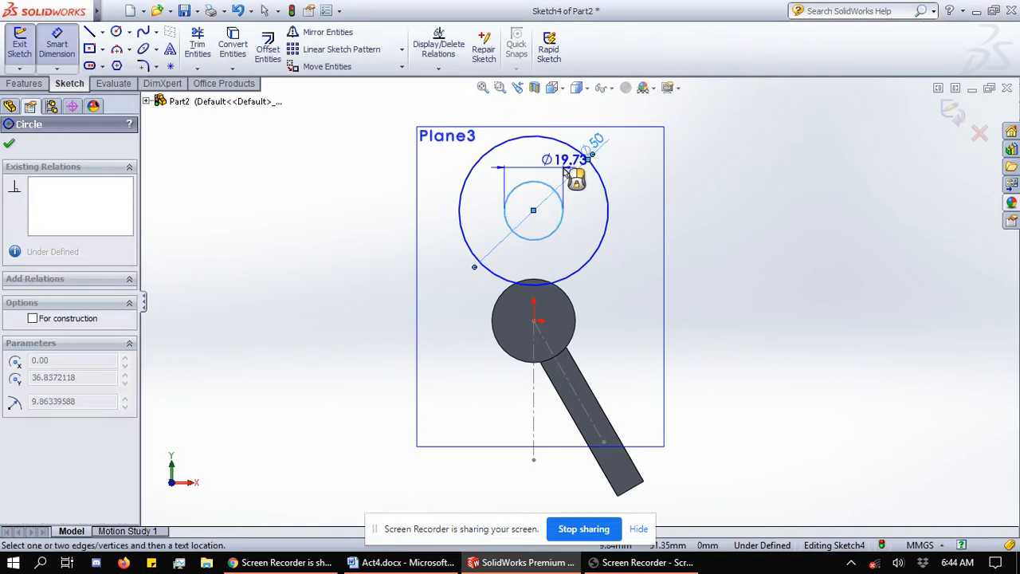
pyautogui.click(564, 174)
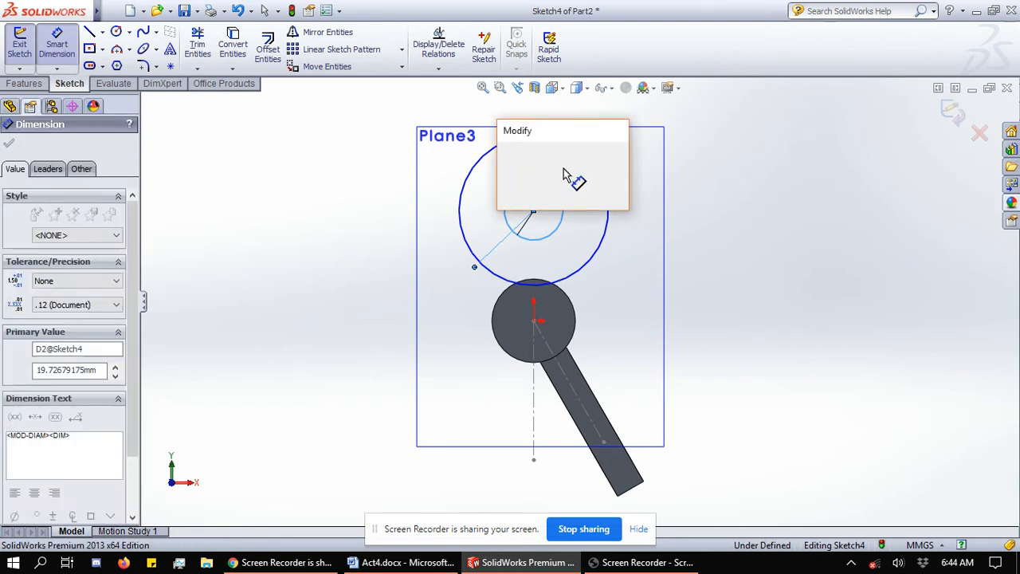
pyautogui.write('35')
pyautogui.press('Return')
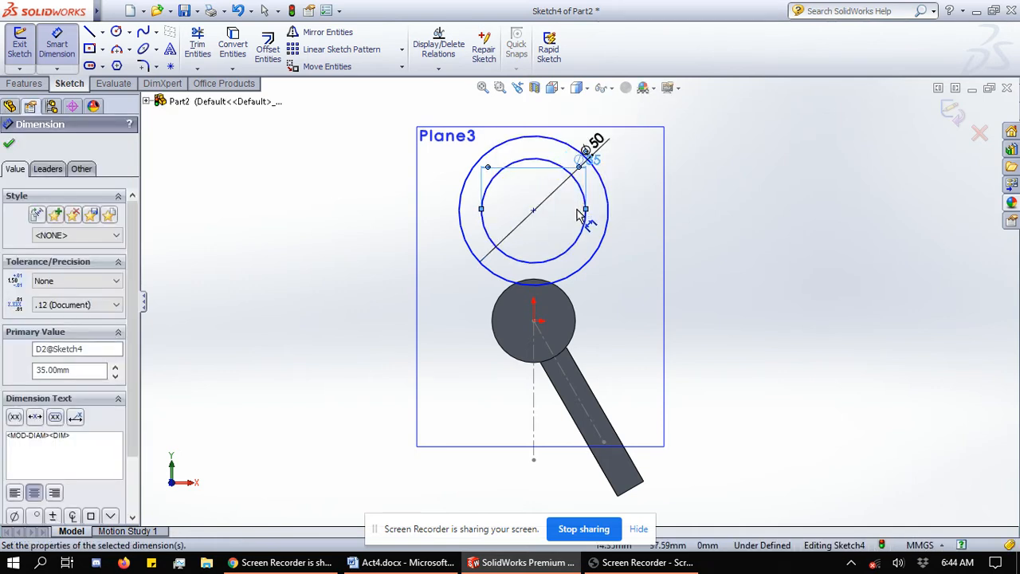
pyautogui.moveTo(592, 163); pyautogui.dragTo(635, 232)
pyautogui.moveTo(596, 144); pyautogui.dragTo(644, 259)
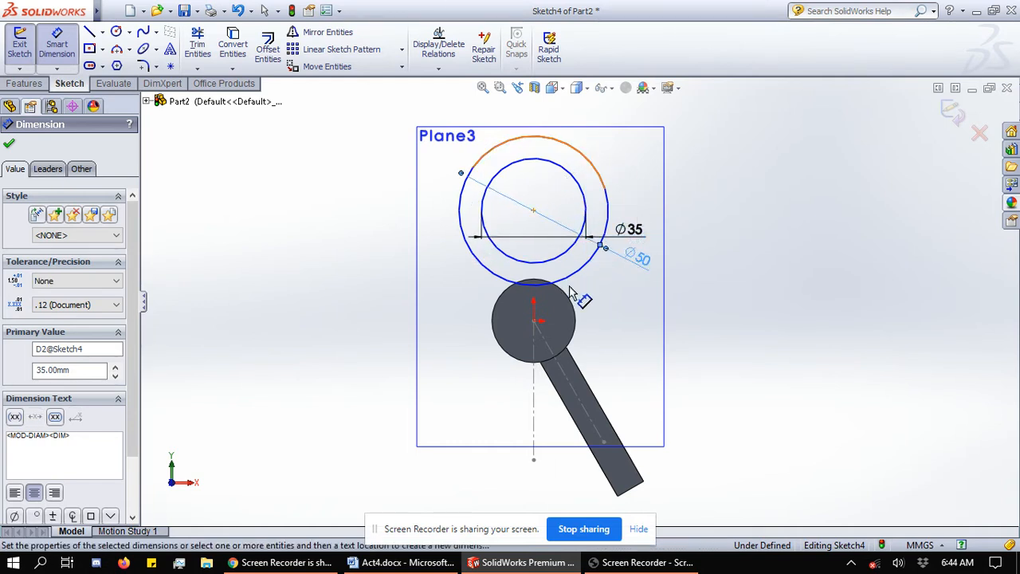
# Dimension the vertical distance from the origin to the circles' common centre as 45 mm
pyautogui.click(534, 321)
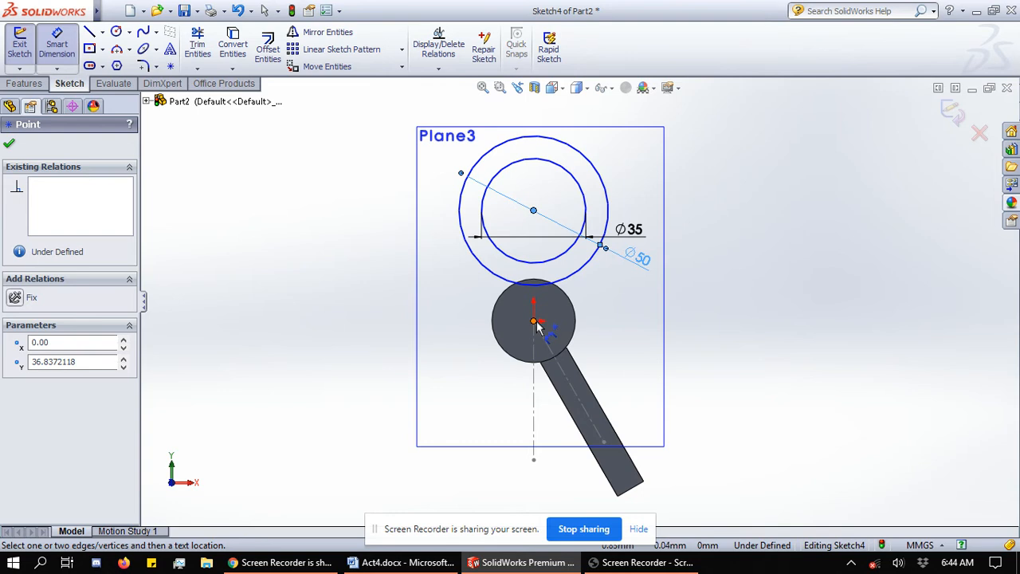
pyautogui.click(534, 210)
pyautogui.click(445, 275)
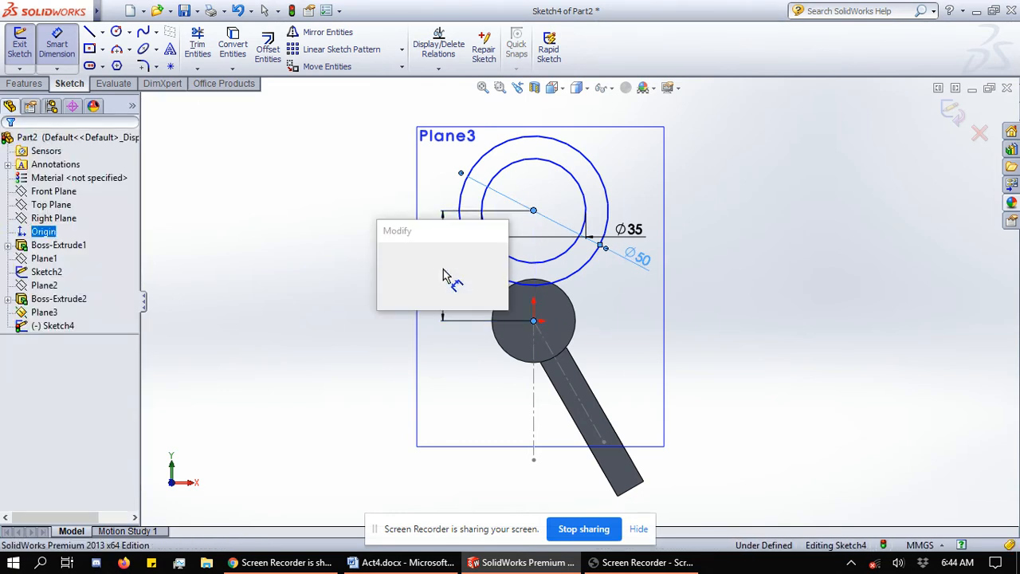
pyautogui.write('45')
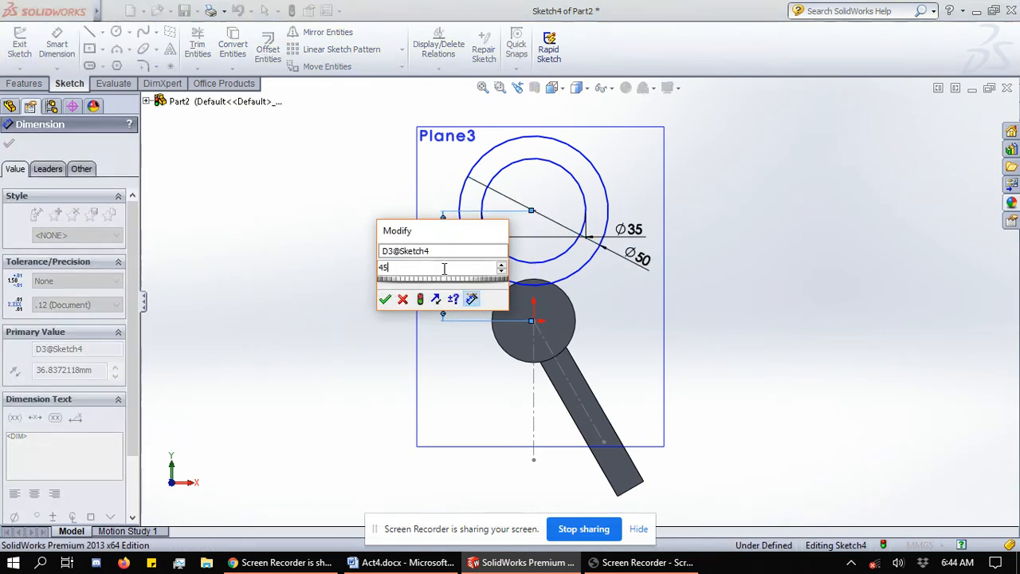
pyautogui.press('Return')
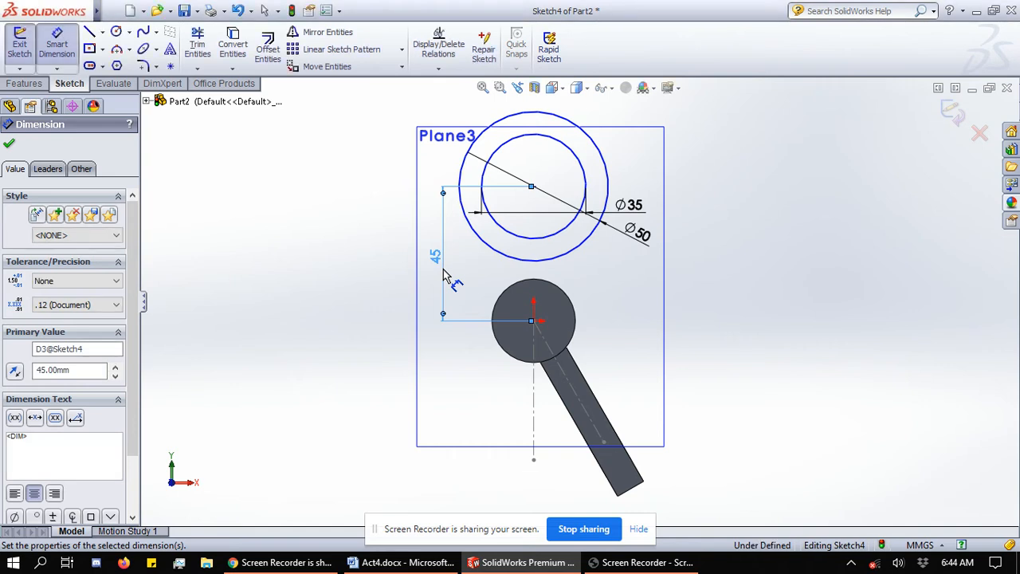
pyautogui.press('Escape')
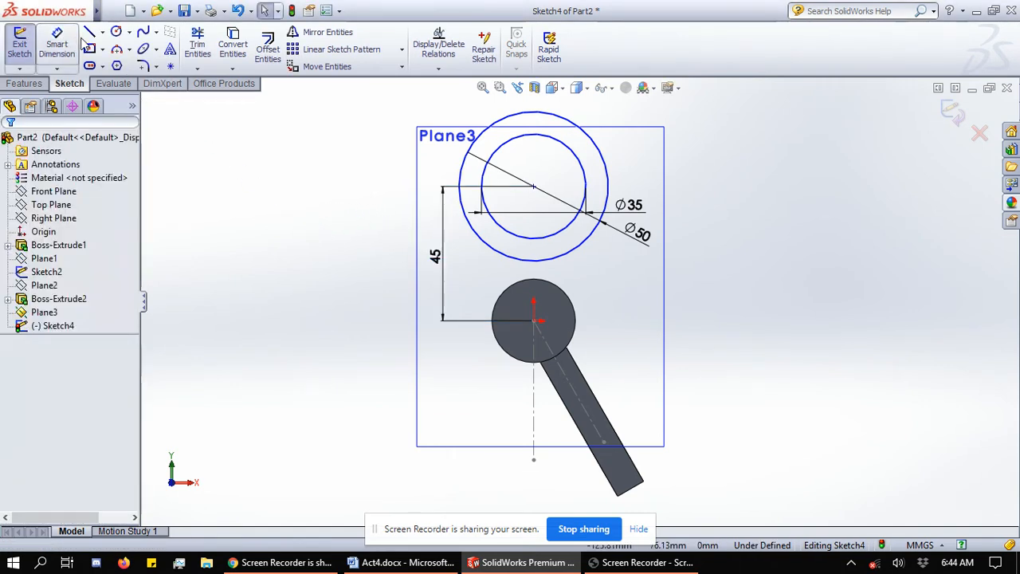
# Draw a horizontal line across both circles, about 6 mm above their common centre
pyautogui.press('l')
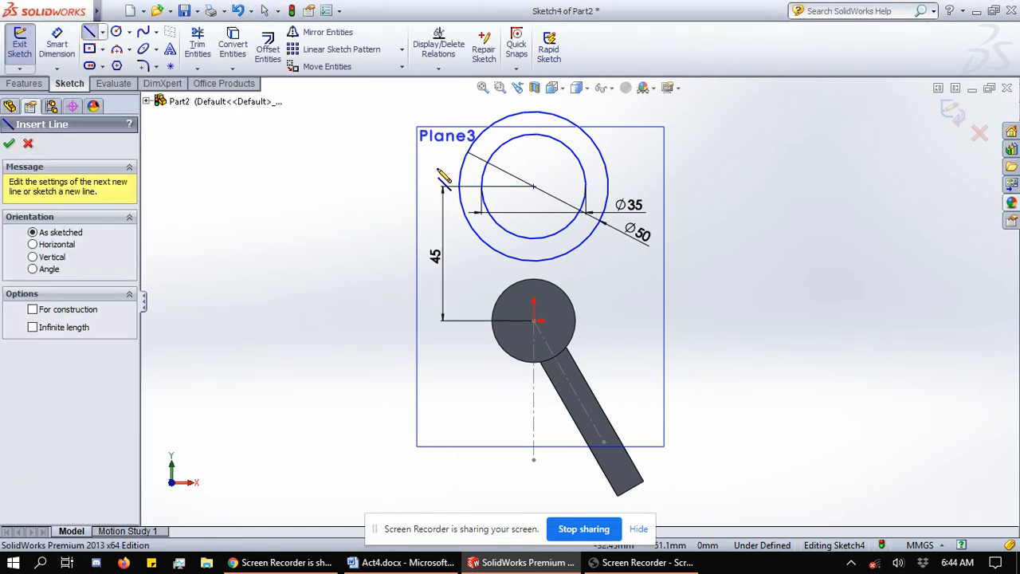
pyautogui.moveTo(436, 167); pyautogui.dragTo(625, 167)
pyautogui.press('Escape')
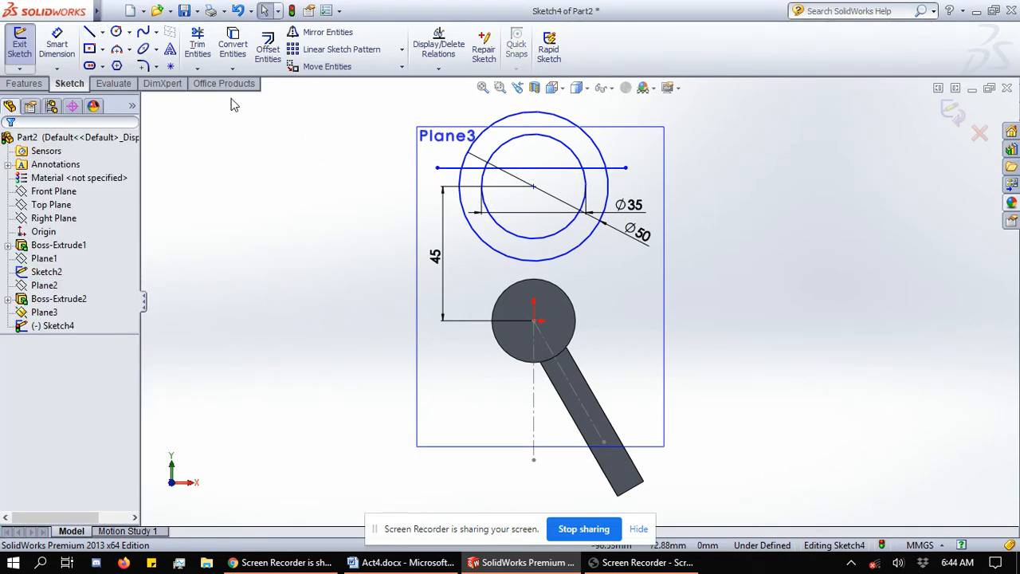
# Dimension the horizontal line's height above the circles' centre as 5 mm
pyautogui.click(90, 50)
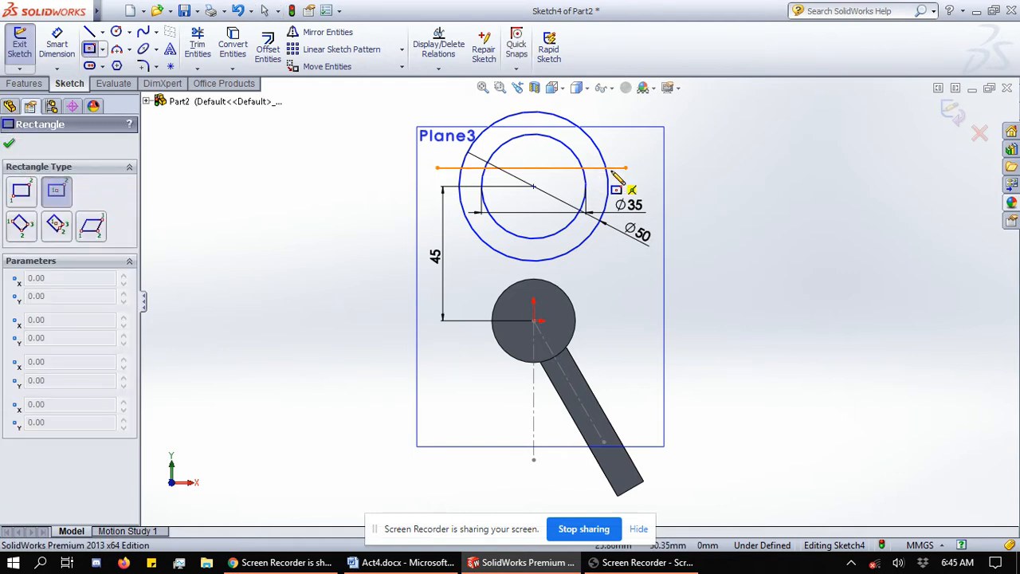
pyautogui.click(49, 48)
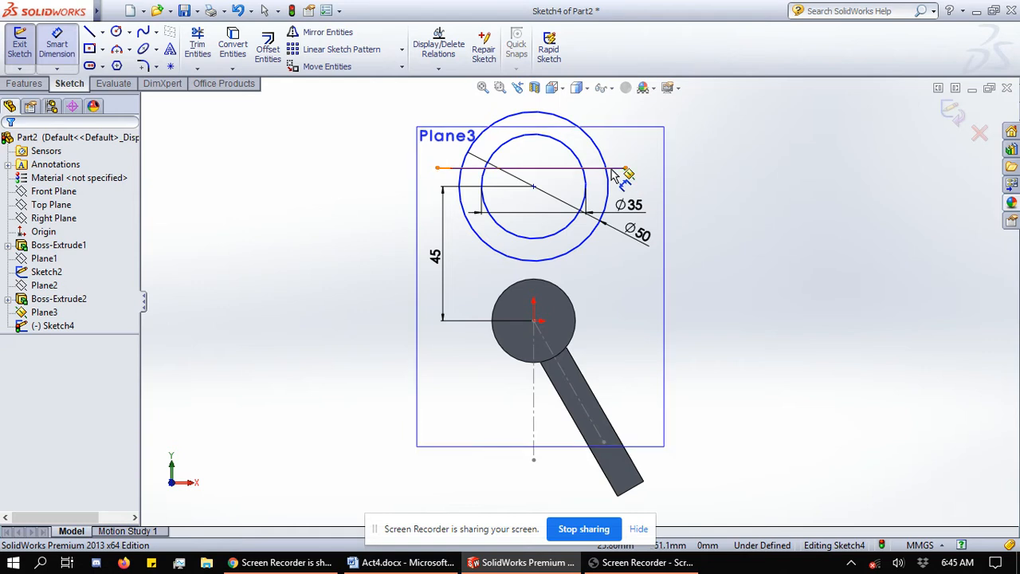
pyautogui.click(534, 187)
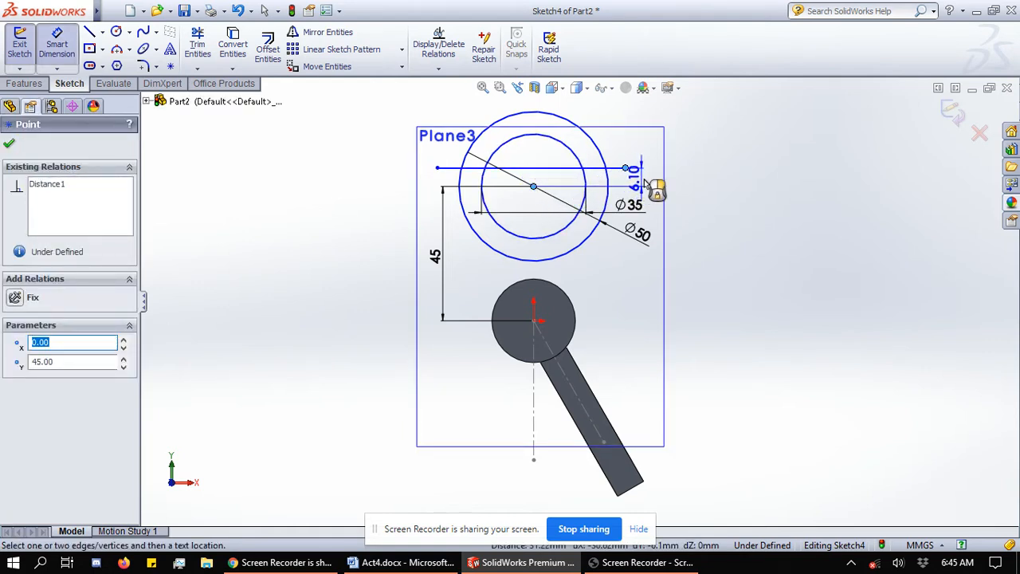
pyautogui.click(643, 185)
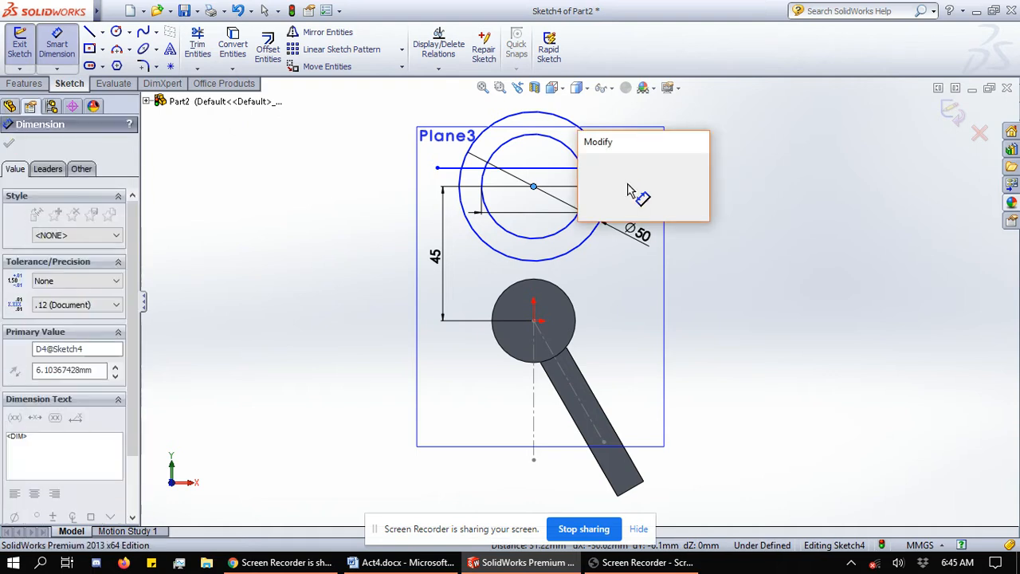
pyautogui.write('5')
pyautogui.press('Return')
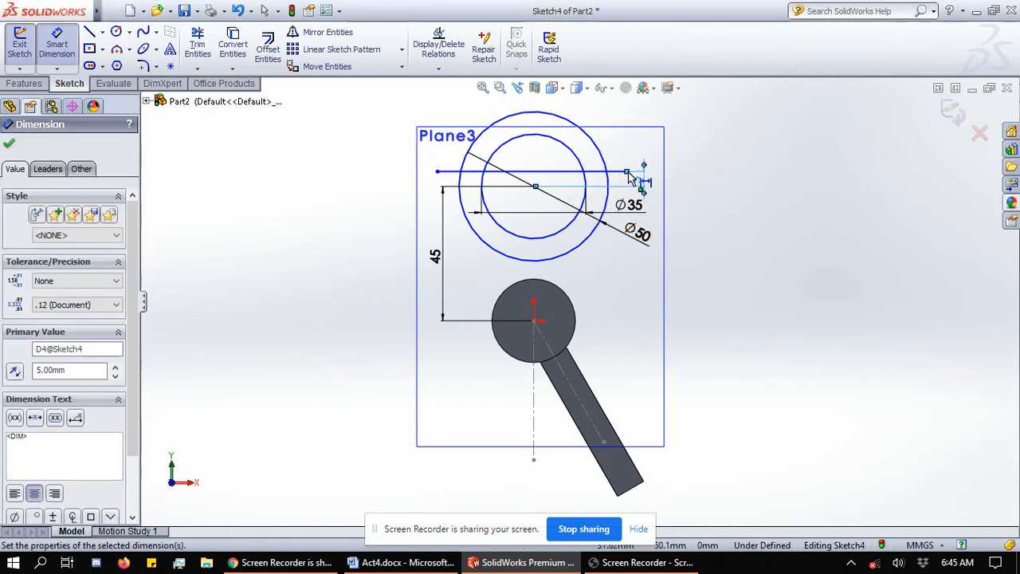
# Trim the line ends, its middle portion and the upper arcs of both circles to leave a closed U-shaped fork profile
pyautogui.click(198, 44)
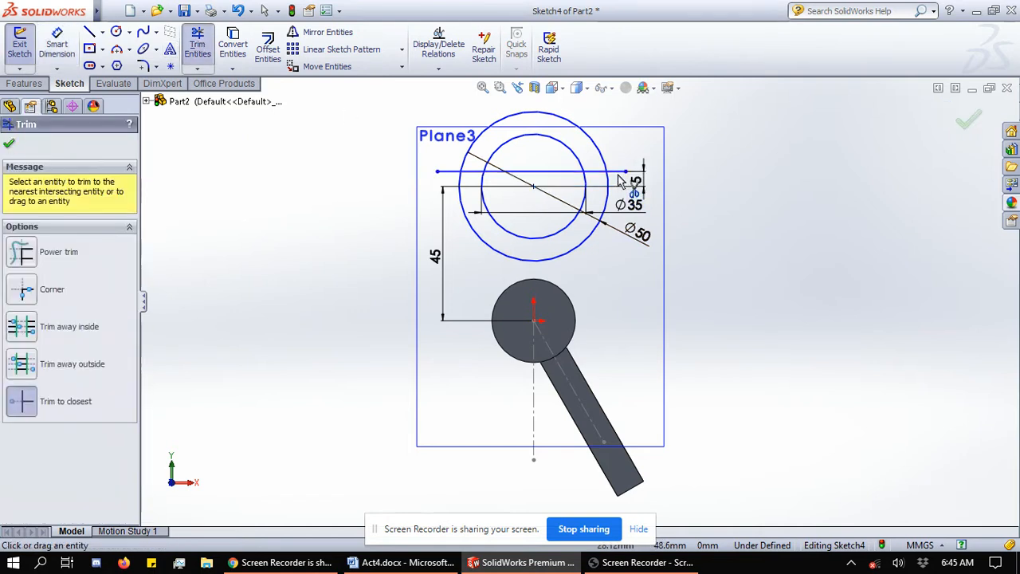
pyautogui.click(577, 171)
pyautogui.click(553, 293)
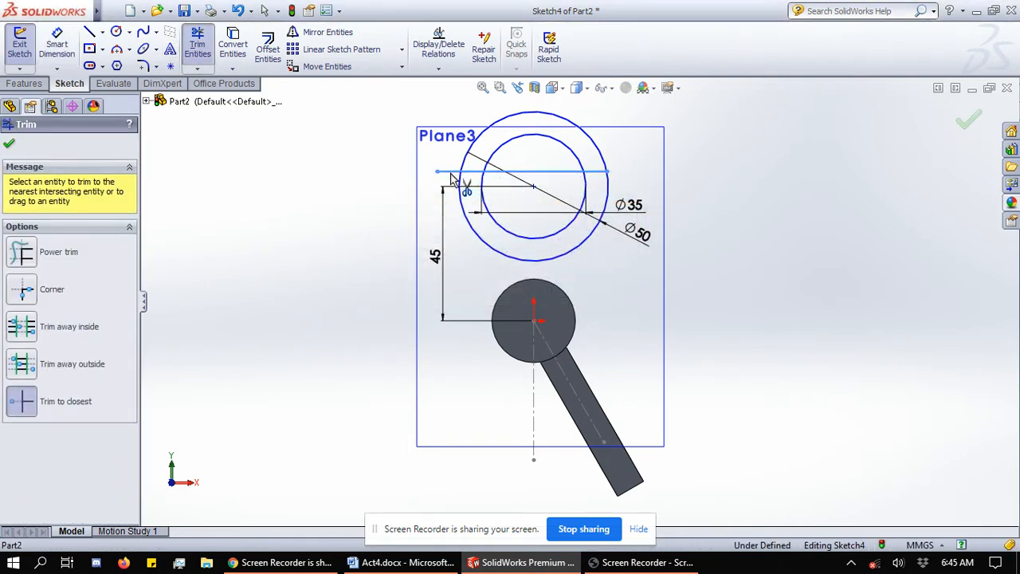
pyautogui.click(518, 171)
pyautogui.click(520, 136)
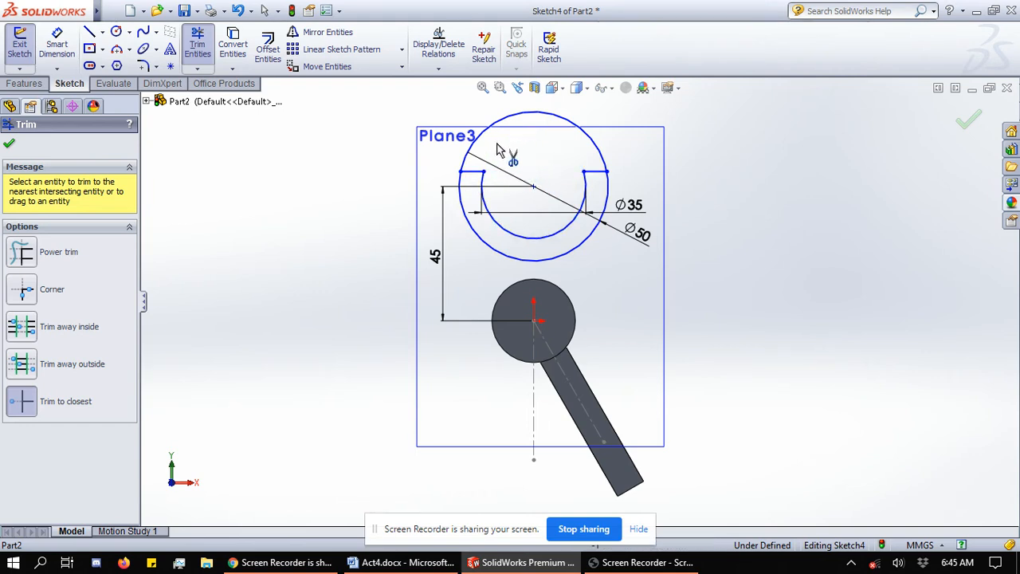
pyautogui.click(483, 136)
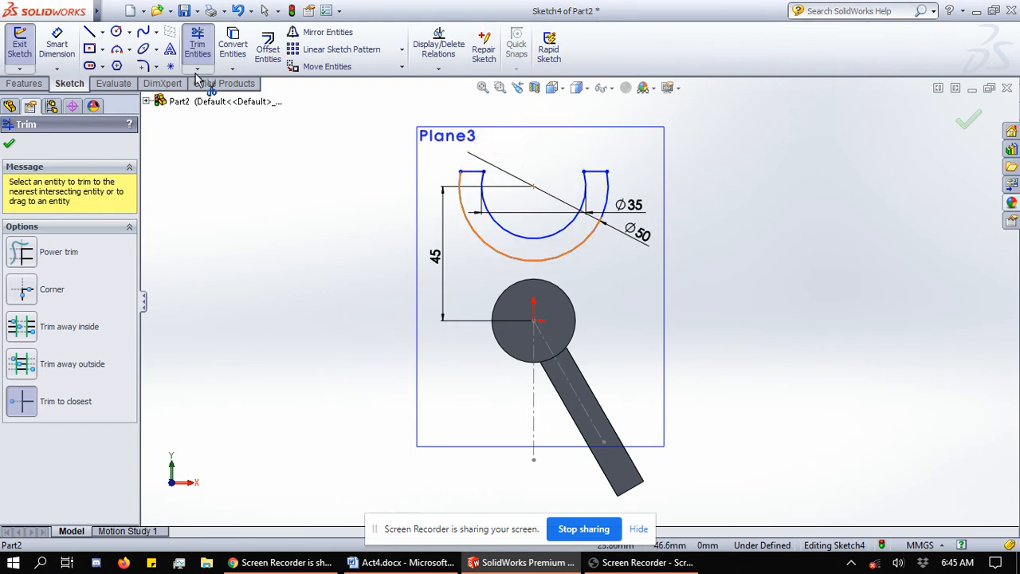
# Dimension the fork's flat end line 5 mm above the arc centre again
pyautogui.click(71, 47)
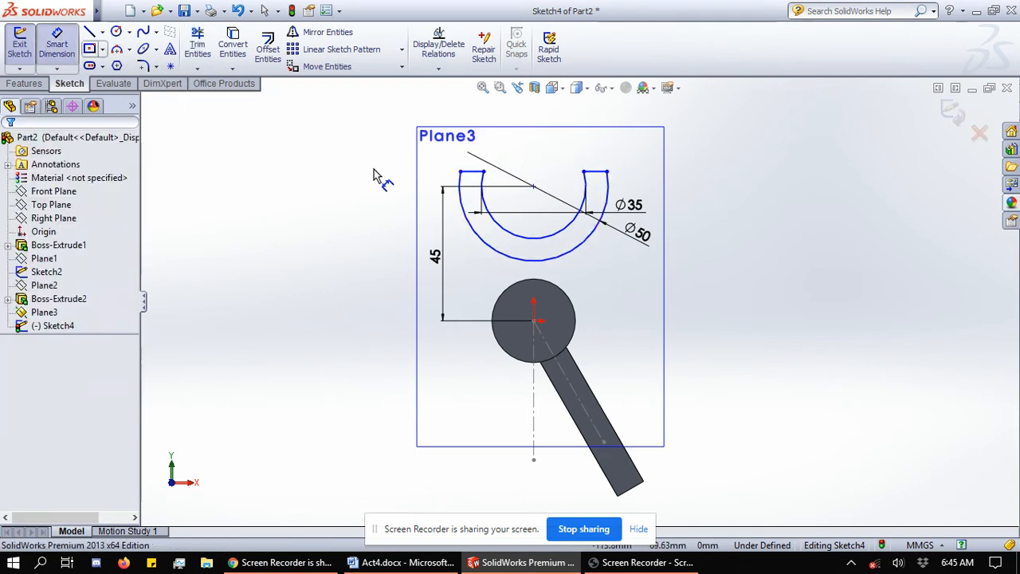
pyautogui.click(472, 176)
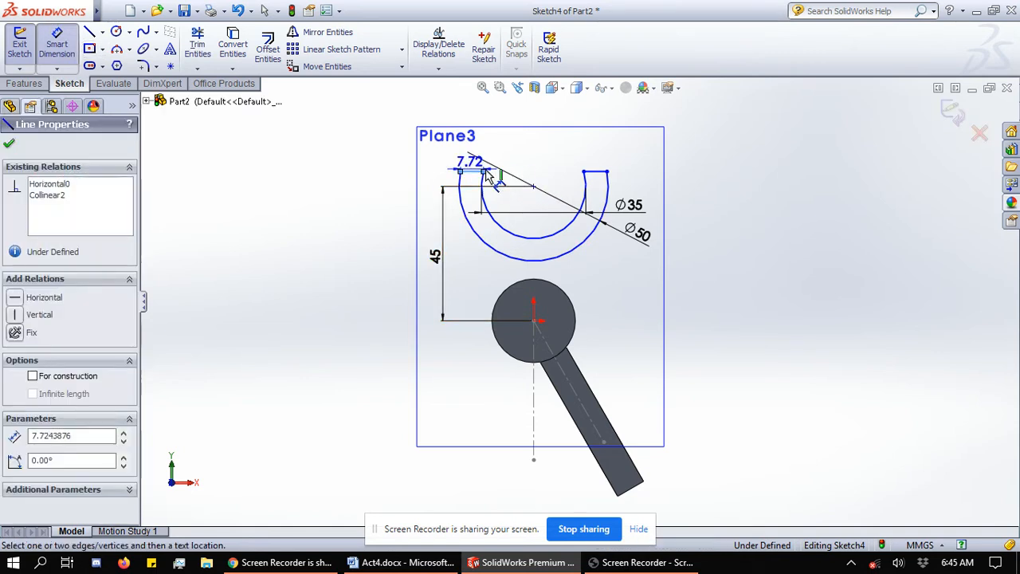
pyautogui.click(441, 186)
pyautogui.click(431, 177)
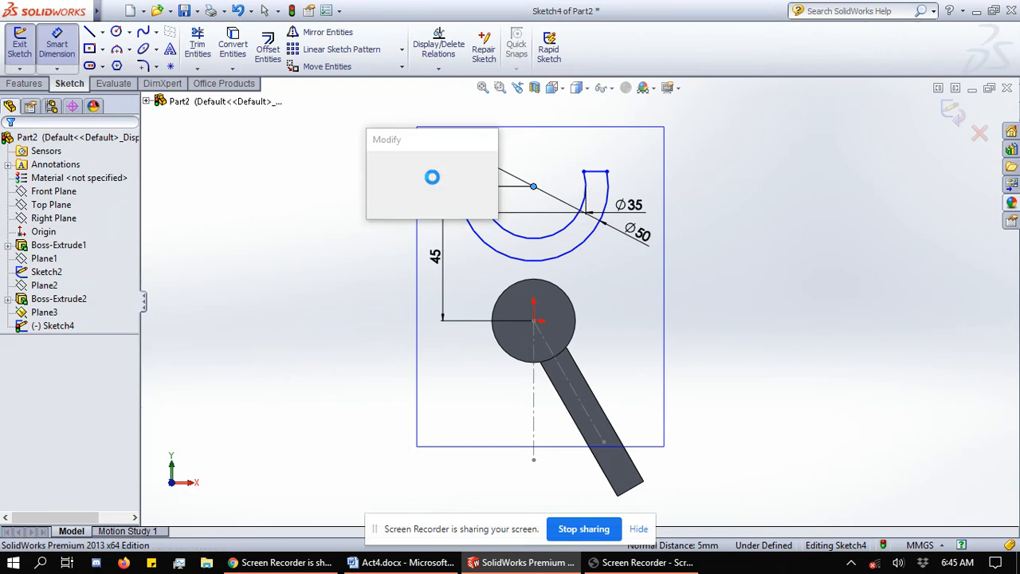
pyautogui.press('Return')
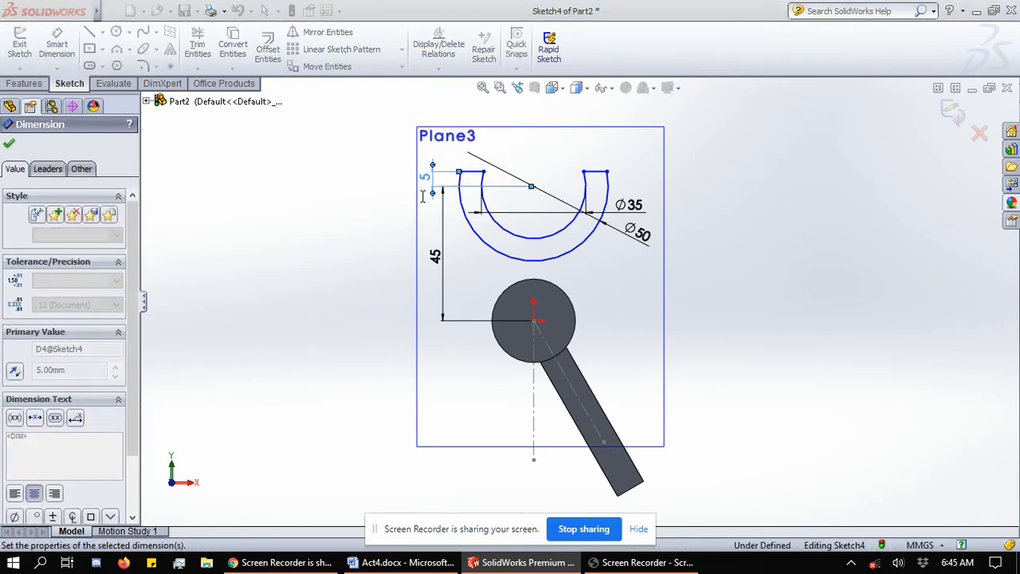
pyautogui.click(842, 296)
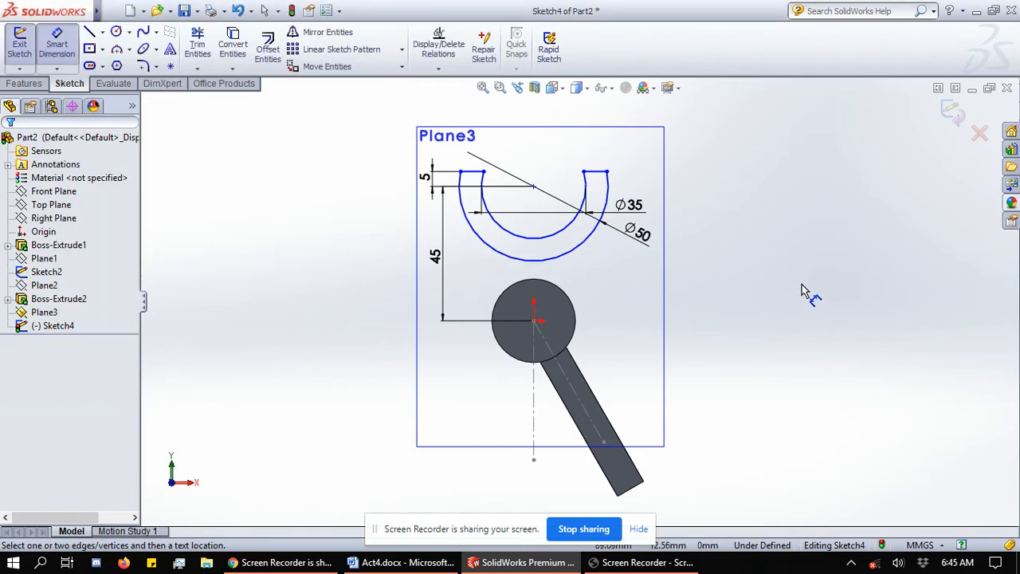
pyautogui.click(573, 245)
pyautogui.press('Escape')
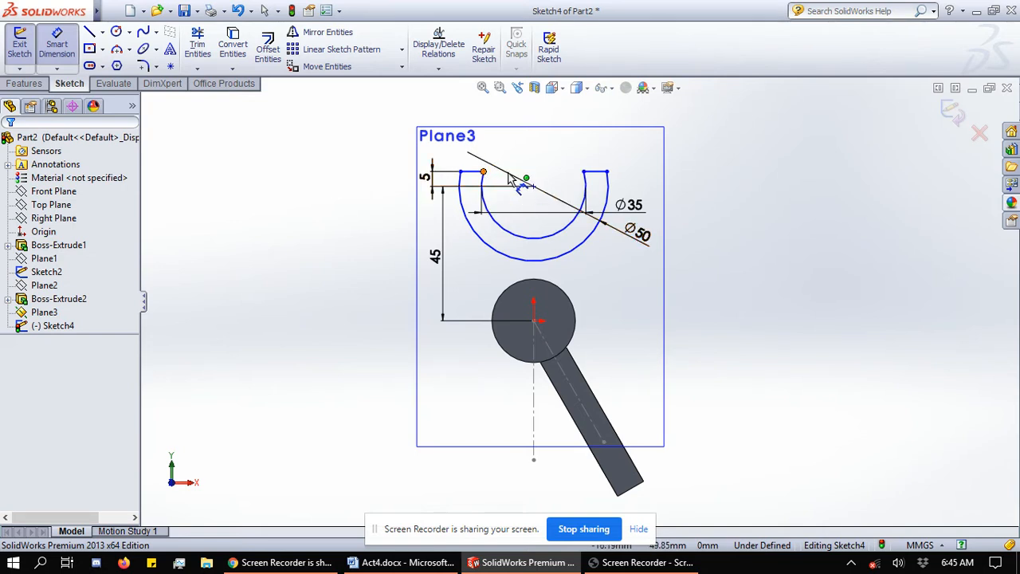
# Dimension the height of the fork's right flat end above the origin as 50 mm
pyautogui.click(607, 171)
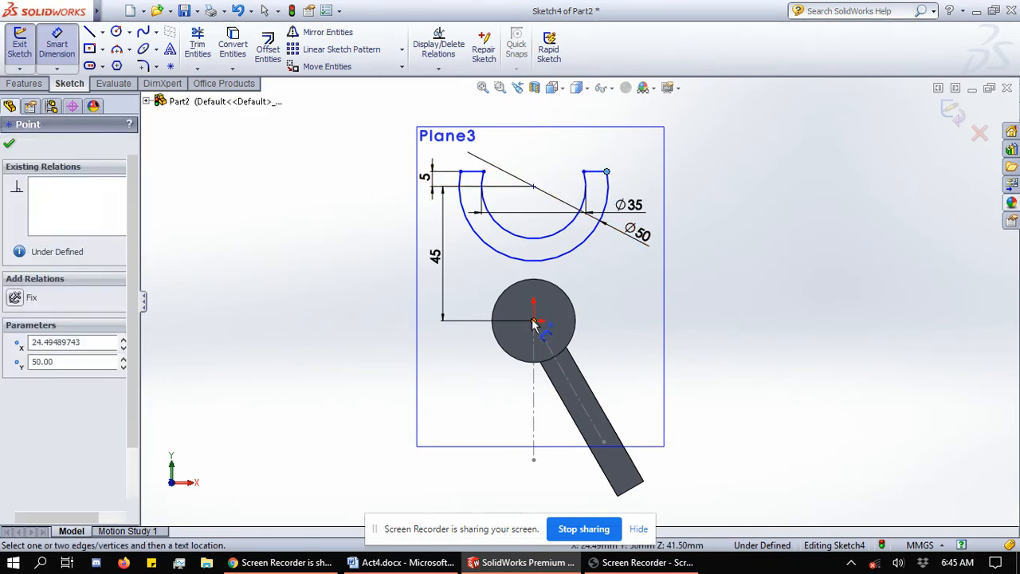
pyautogui.click(533, 320)
pyautogui.click(684, 241)
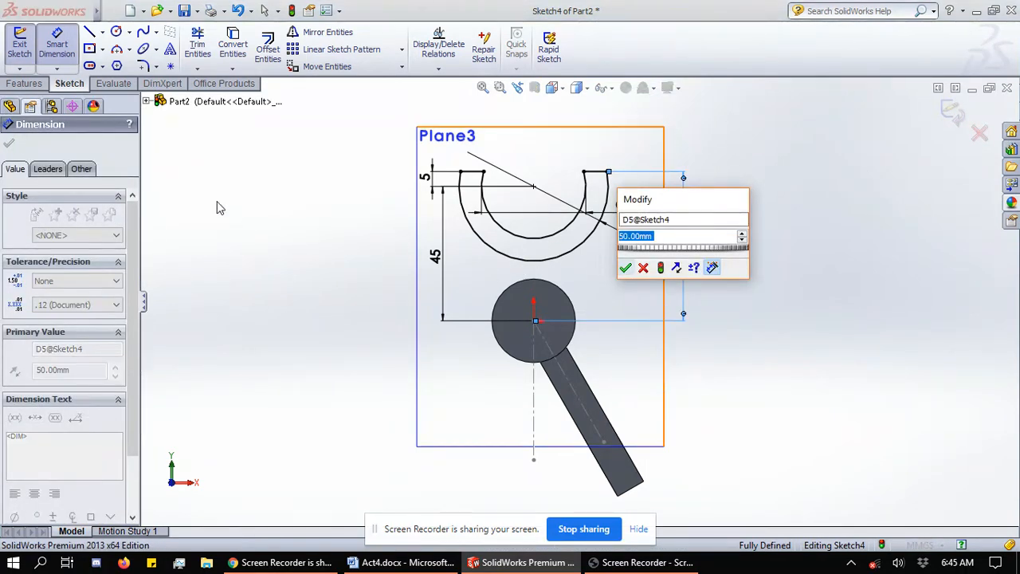
pyautogui.press('Return')
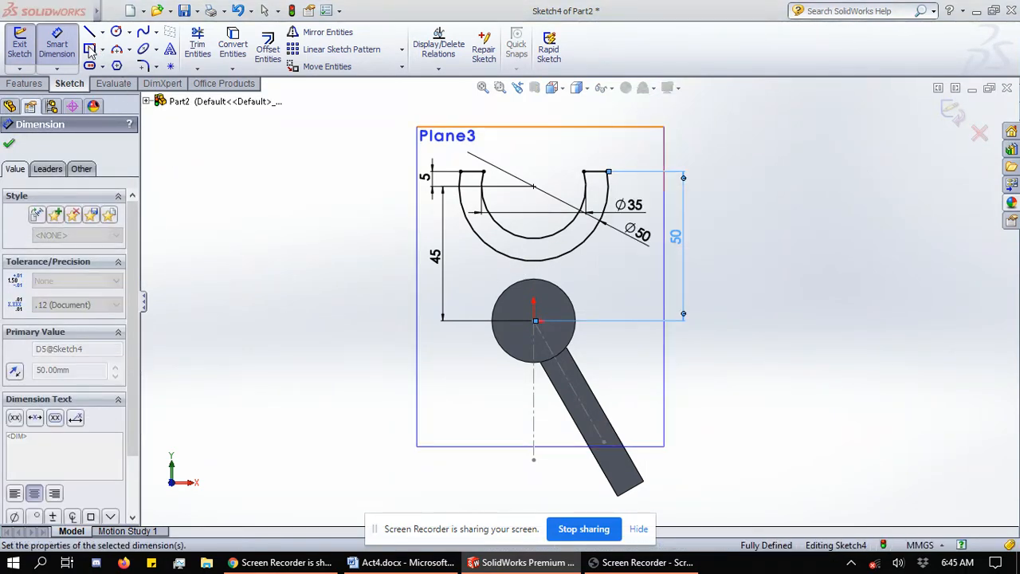
pyautogui.click(90, 51)
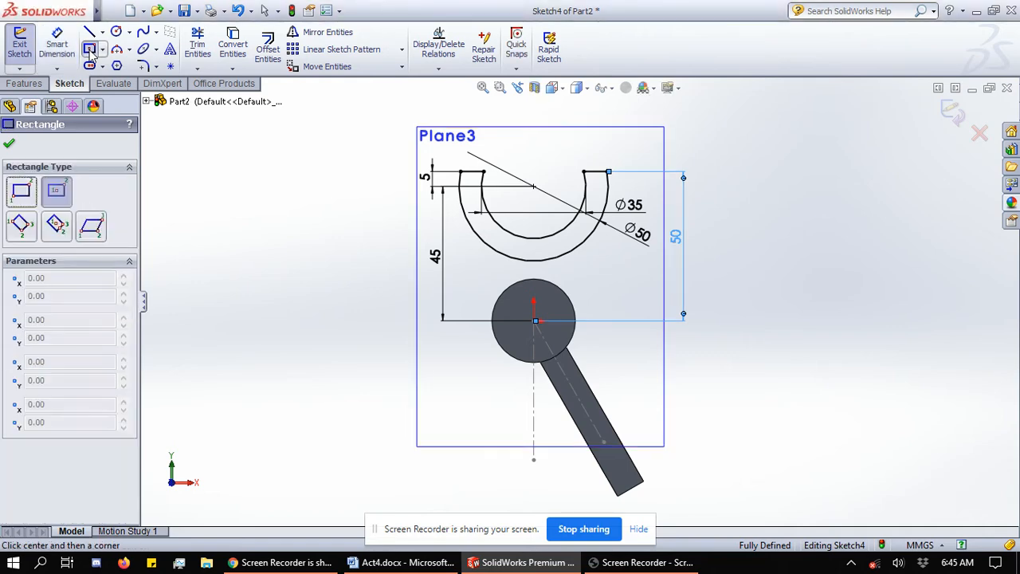
pyautogui.scroll(-5, 540, 271)
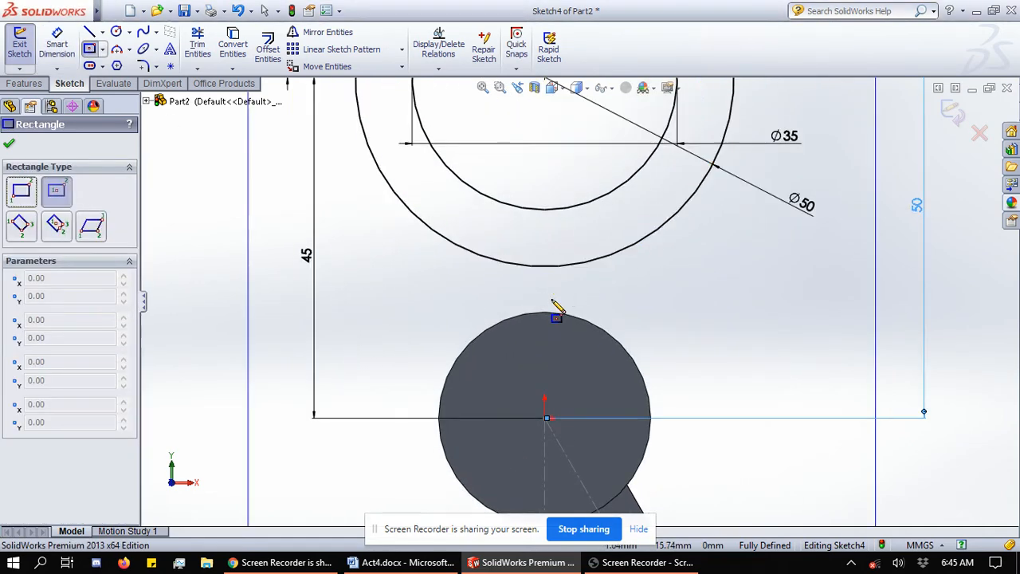
pyautogui.click(545, 288)
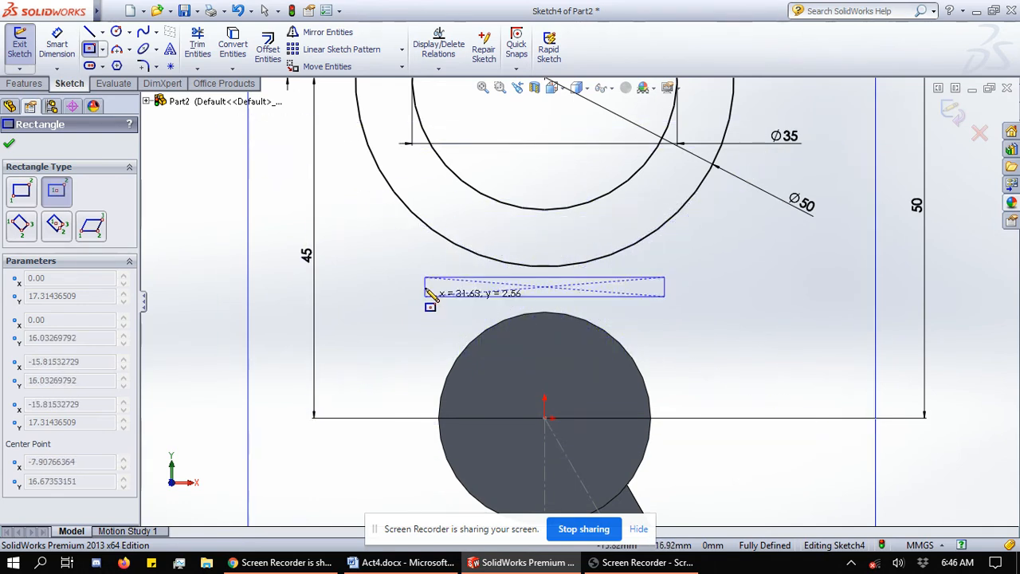
pyautogui.press('Escape')
pyautogui.press('Escape')
# Draw a centre rectangle about 20 mm wide and 22 mm high, centred on the topmost point of the hub circle
pyautogui.click(90, 50)
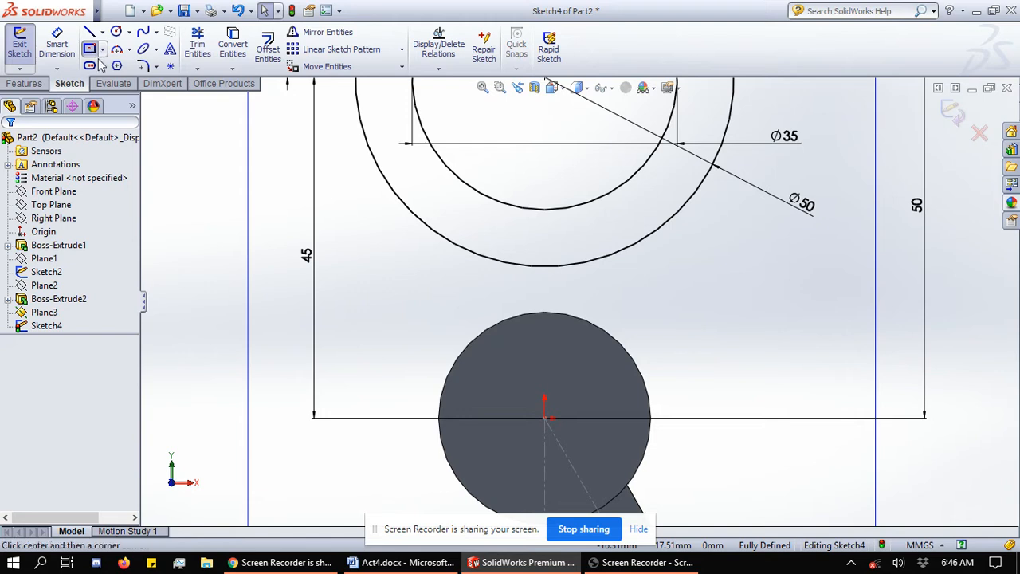
pyautogui.click(545, 312)
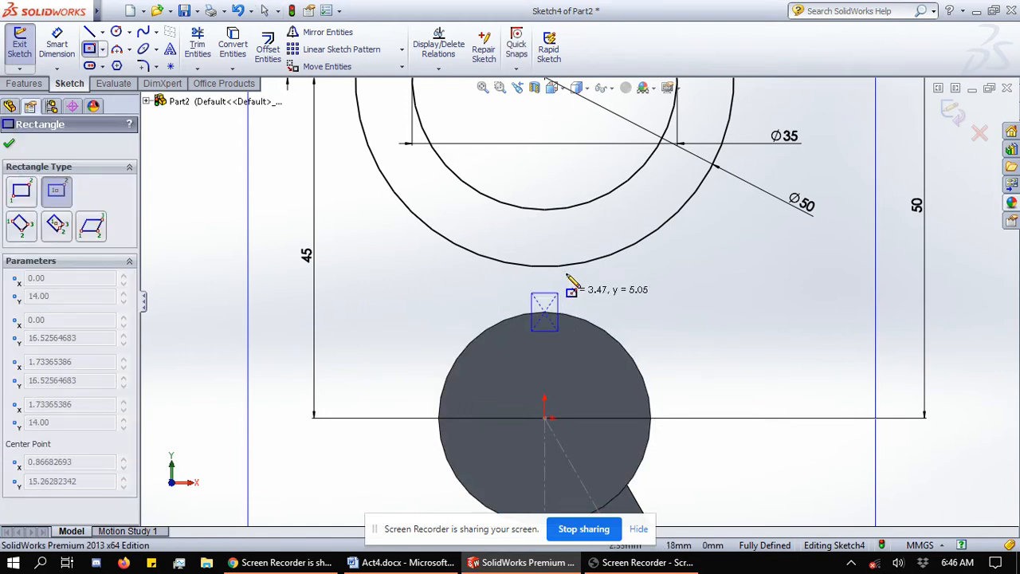
pyautogui.click(623, 232)
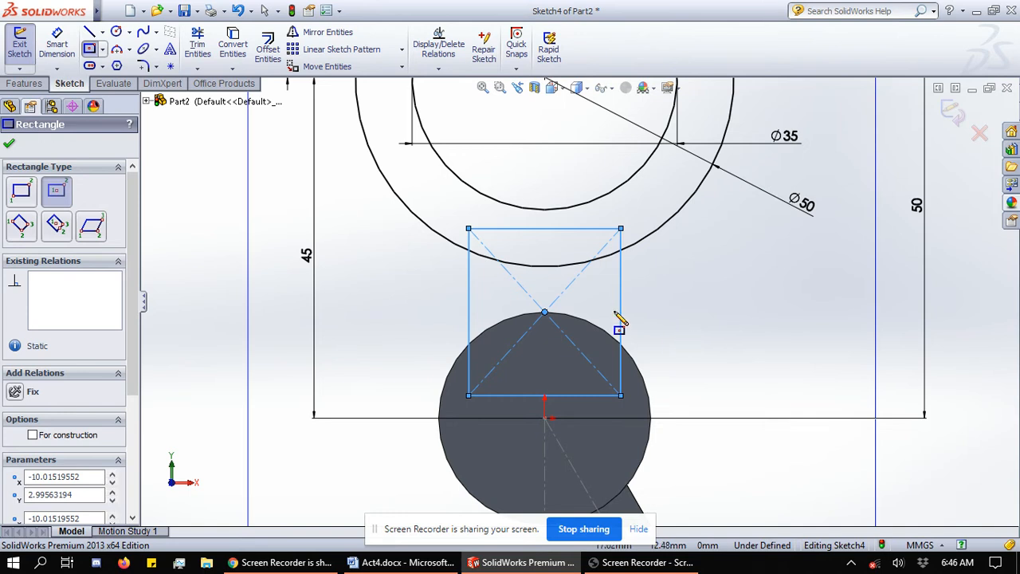
# Add a vertical relation between the rectangle's centre point and the origin
pyautogui.click(62, 53)
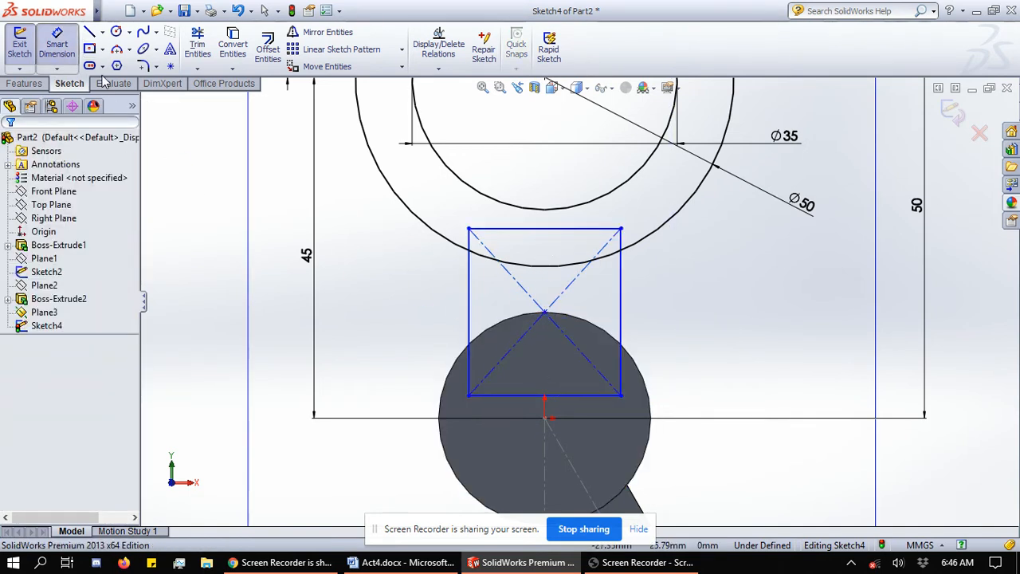
pyautogui.press('Escape')
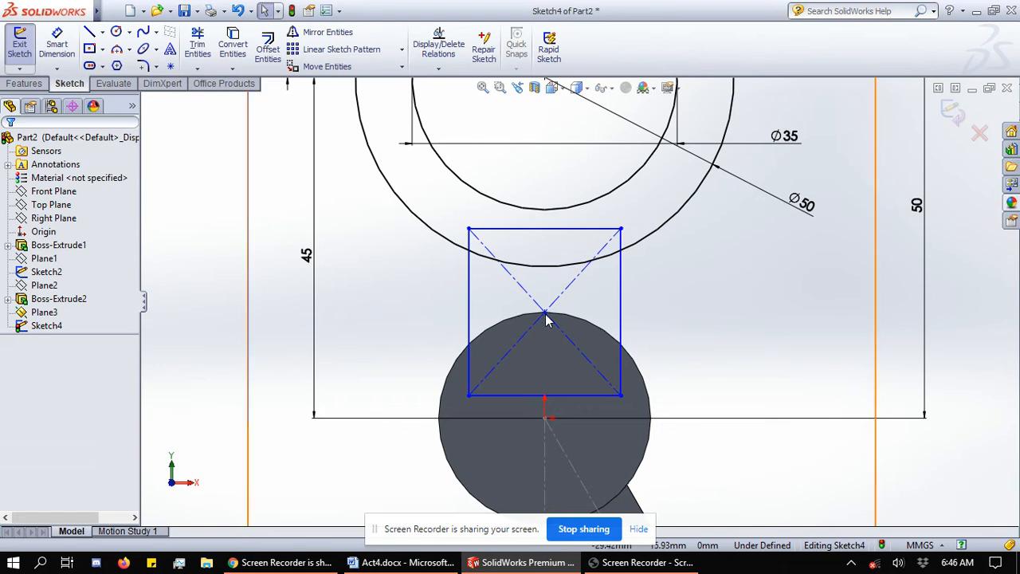
pyautogui.keyDown('ctrl'); pyautogui.click(545, 418); pyautogui.keyUp('ctrl')
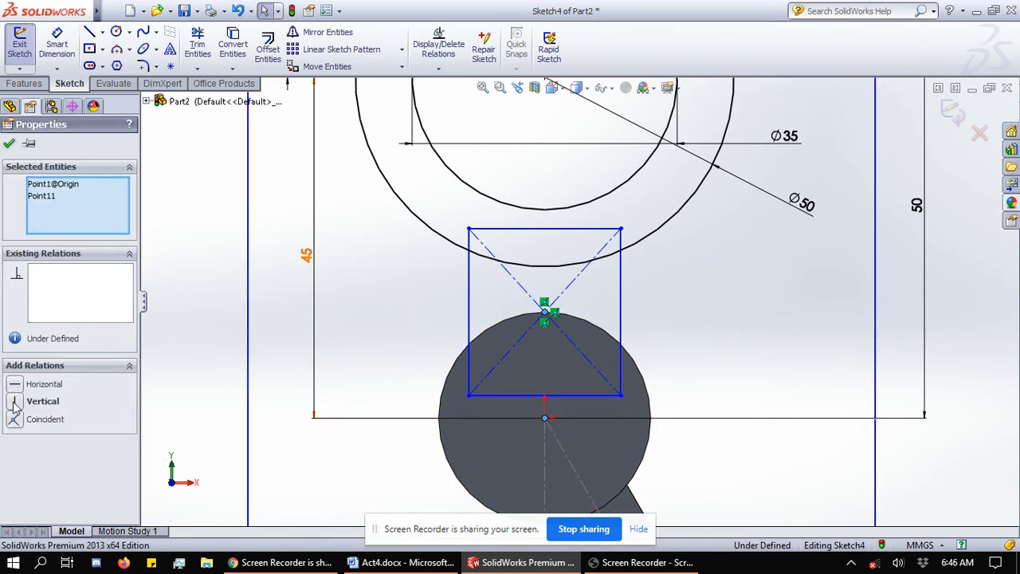
pyautogui.click(9, 143)
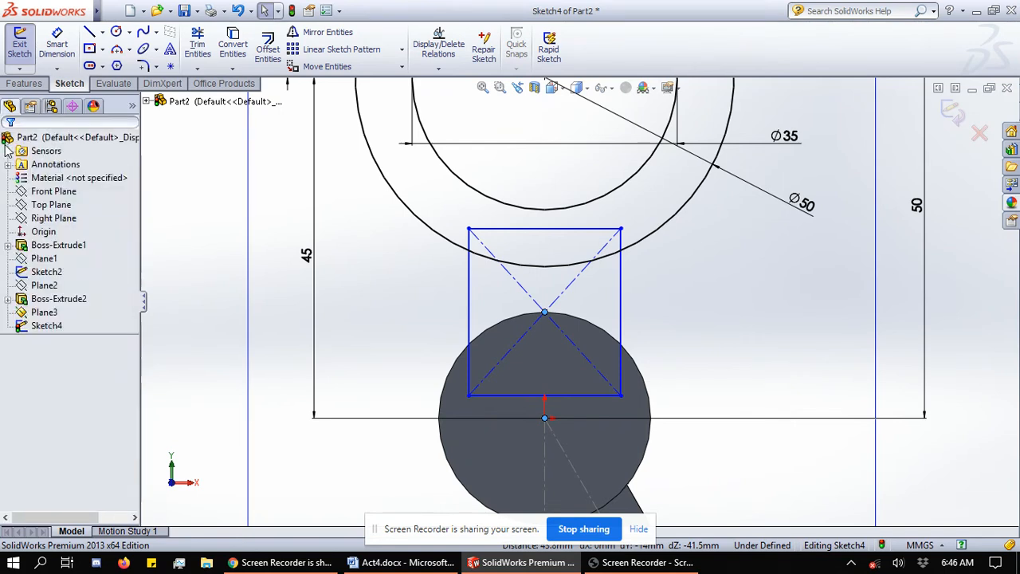
# Dimension the rectangle's width as 20 mm along its lower edge
pyautogui.click(56, 44)
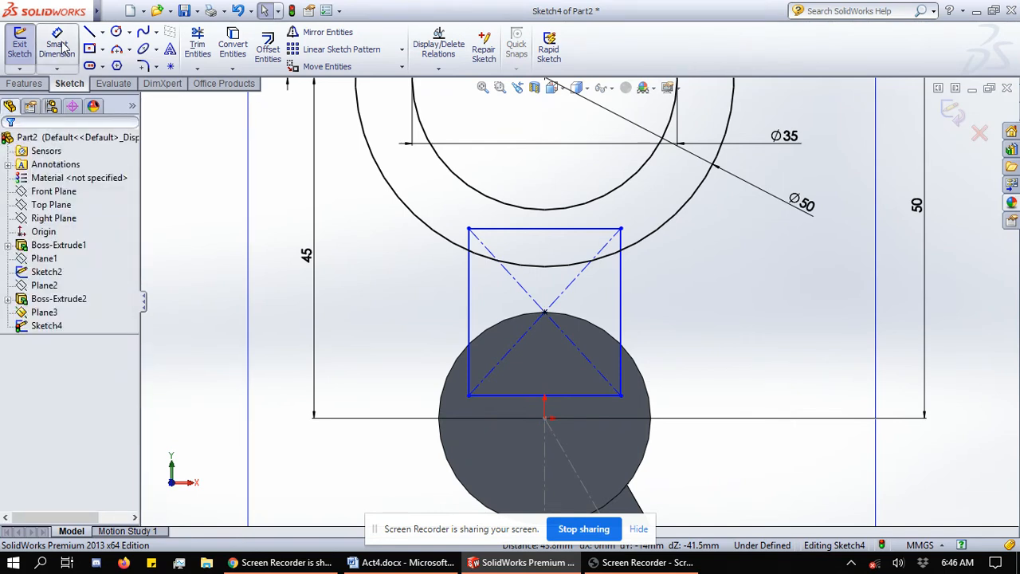
pyautogui.click(548, 230)
pyautogui.press('Escape')
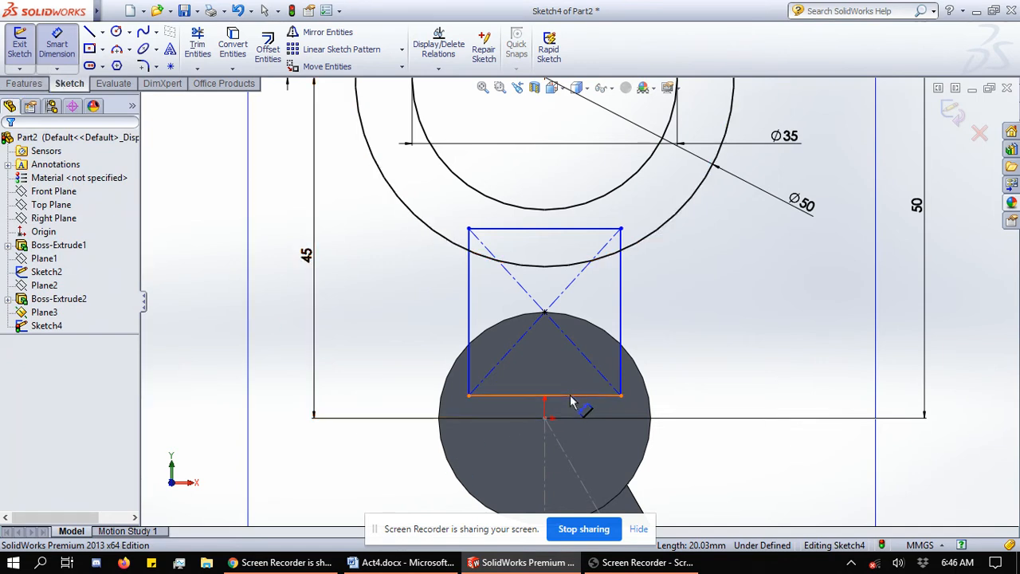
pyautogui.click(568, 437)
pyautogui.click(545, 469)
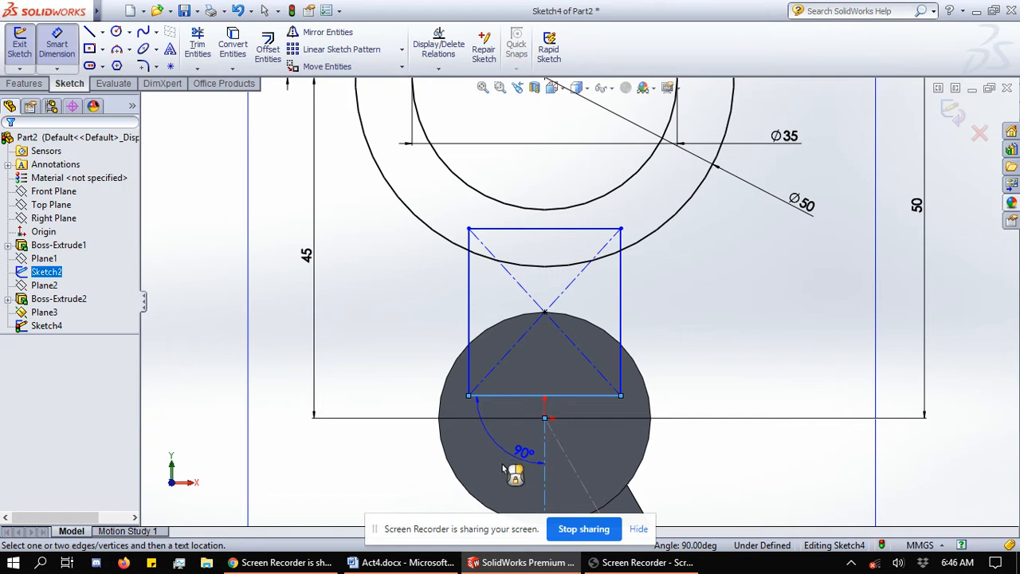
pyautogui.click(522, 396)
pyautogui.click(553, 468)
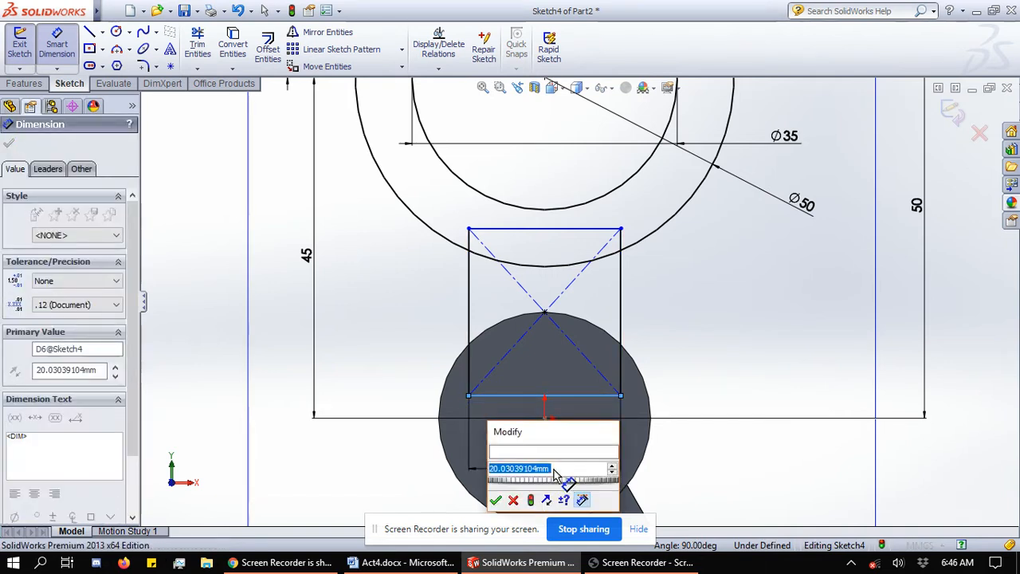
pyautogui.press('Return')
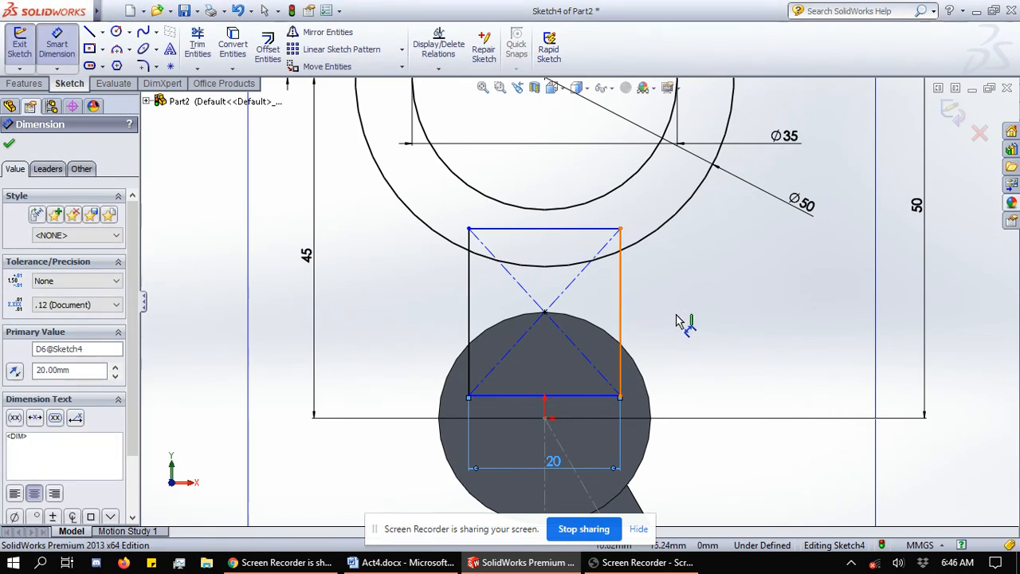
# Dimension the rectangle's height along its right edge, keeping the size as drawn
pyautogui.click(620, 318)
pyautogui.click(679, 325)
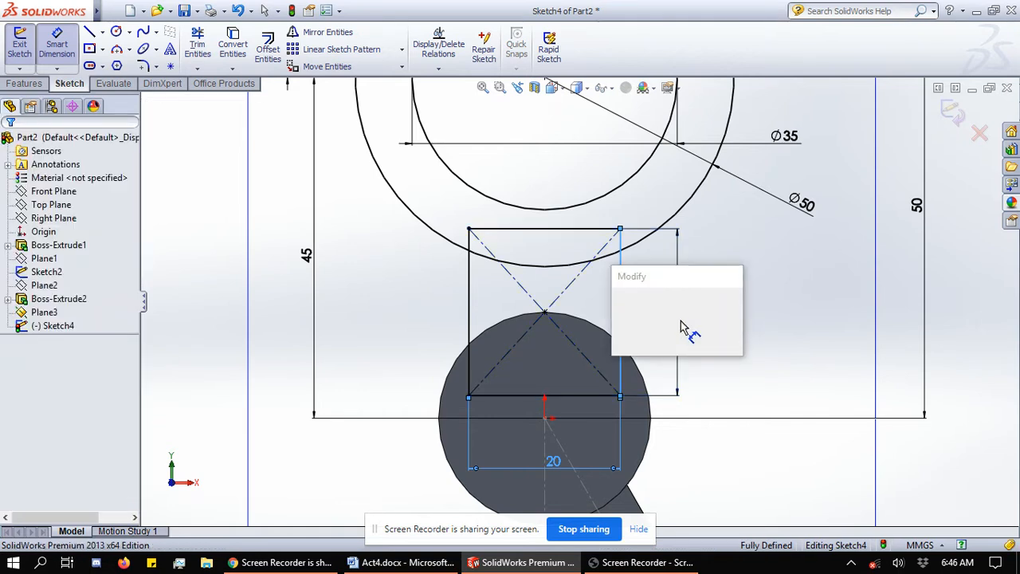
pyautogui.press('Return')
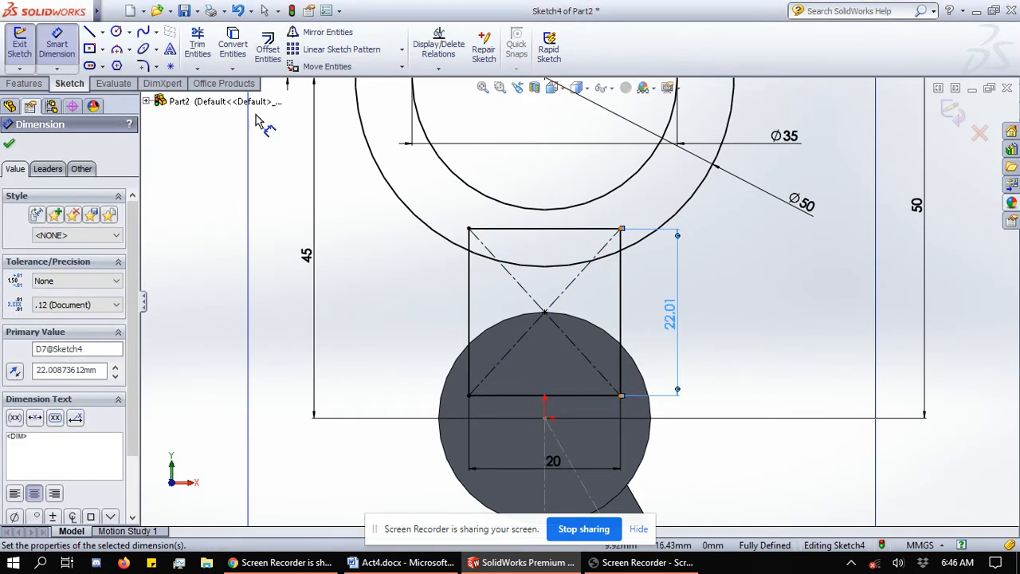
# Trim the rectangle's upper edge and the ends of its sides and diagonals that extend past the 50 mm arc
pyautogui.click(197, 44)
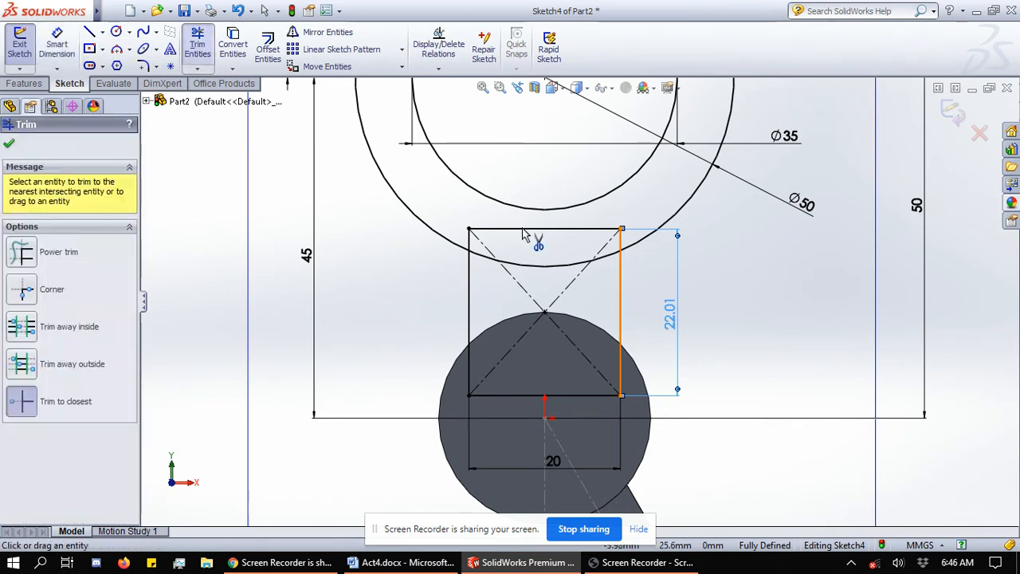
pyautogui.click(528, 230)
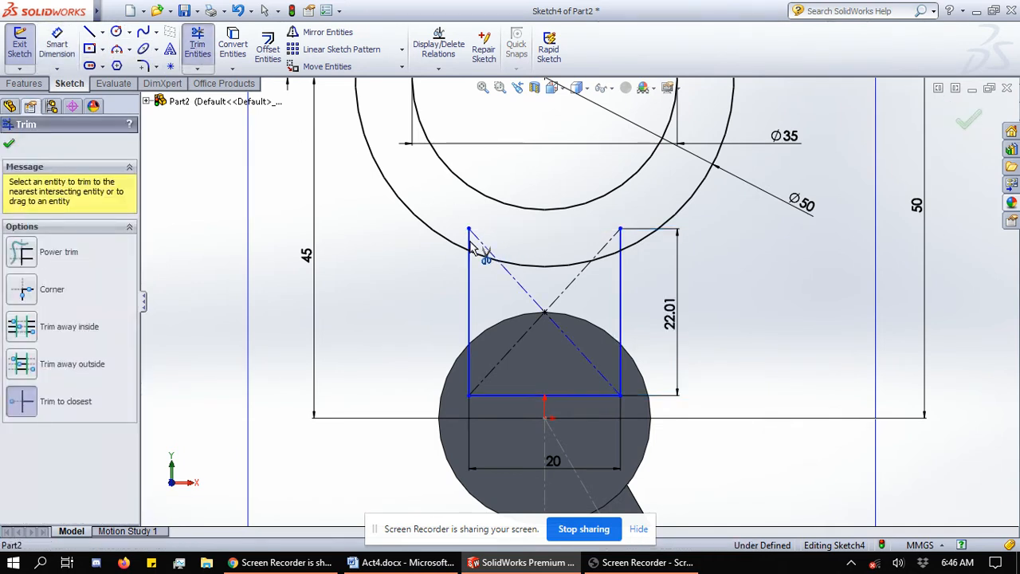
pyautogui.click(621, 233)
pyautogui.click(562, 290)
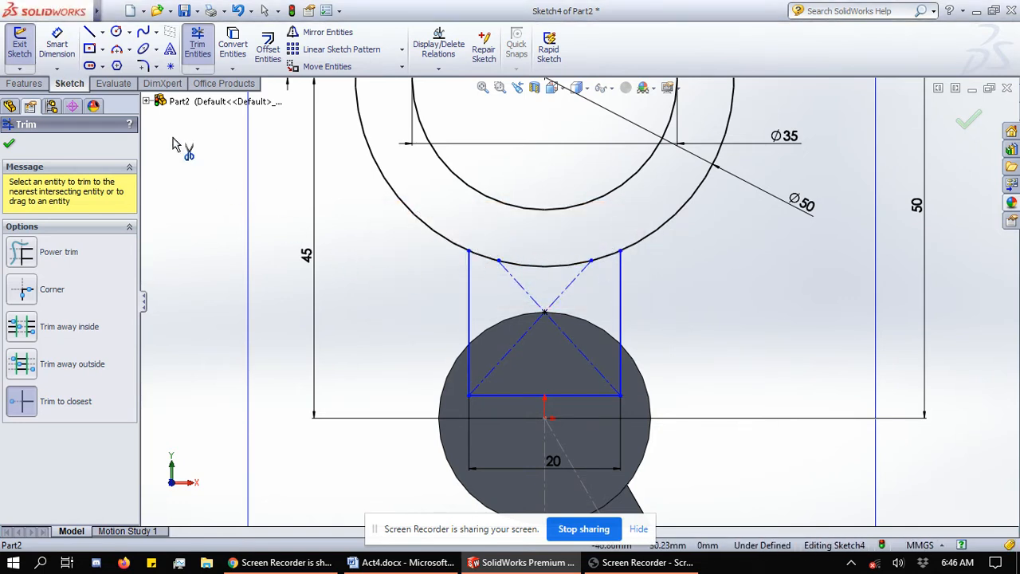
# Dimension the length of the trimmed rectangle's right side line, keeping its current size
pyautogui.click(56, 44)
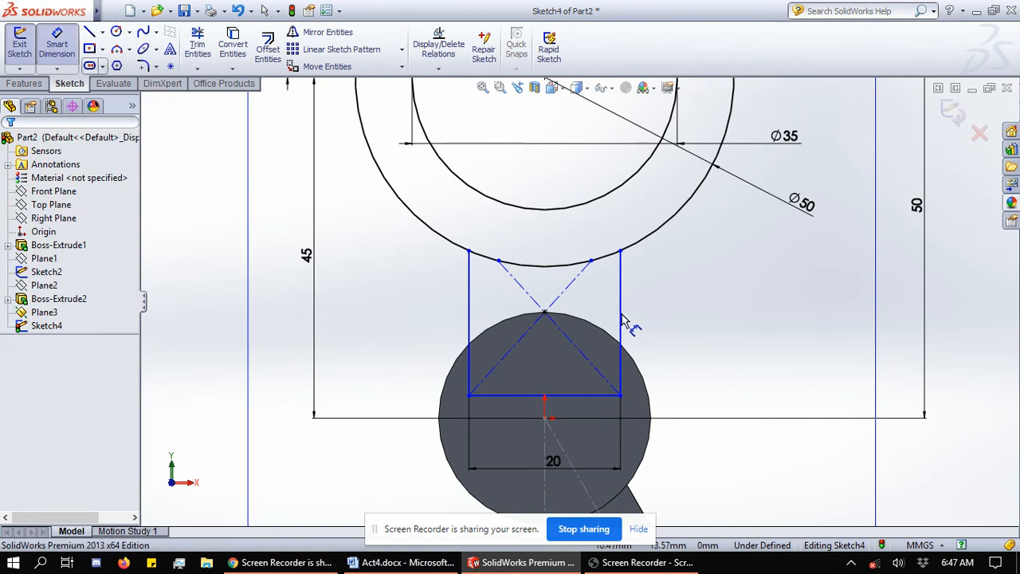
pyautogui.click(649, 323)
pyautogui.click(664, 323)
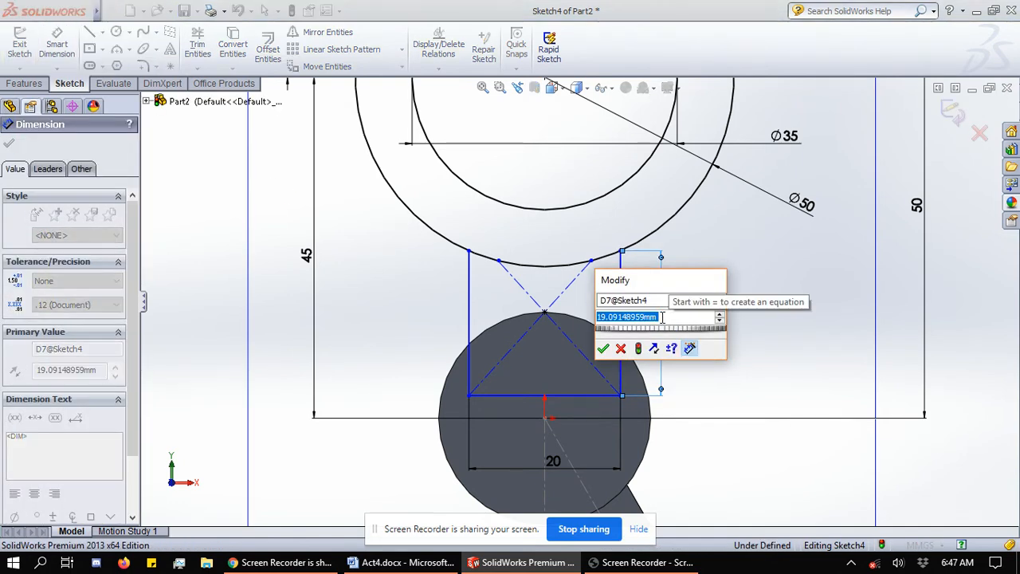
pyautogui.press('Return')
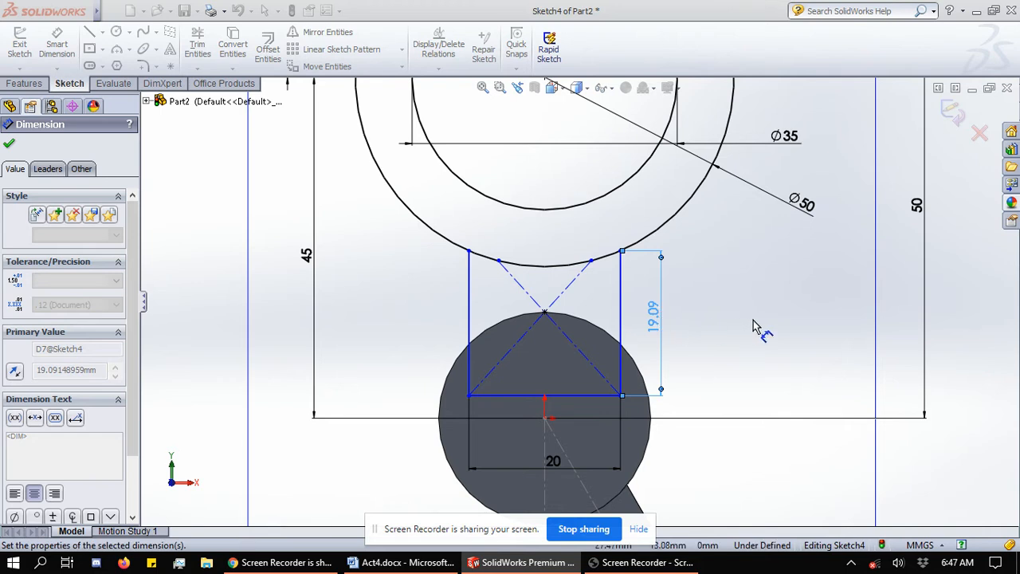
pyautogui.click(757, 327)
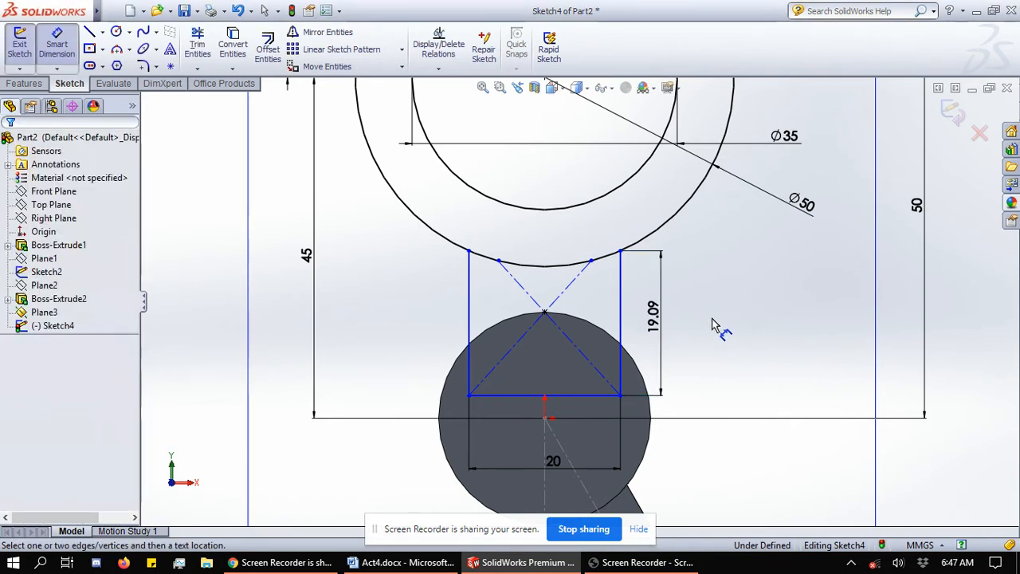
# Delete both diagonal construction lines of the trimmed rectangle
pyautogui.click(568, 297)
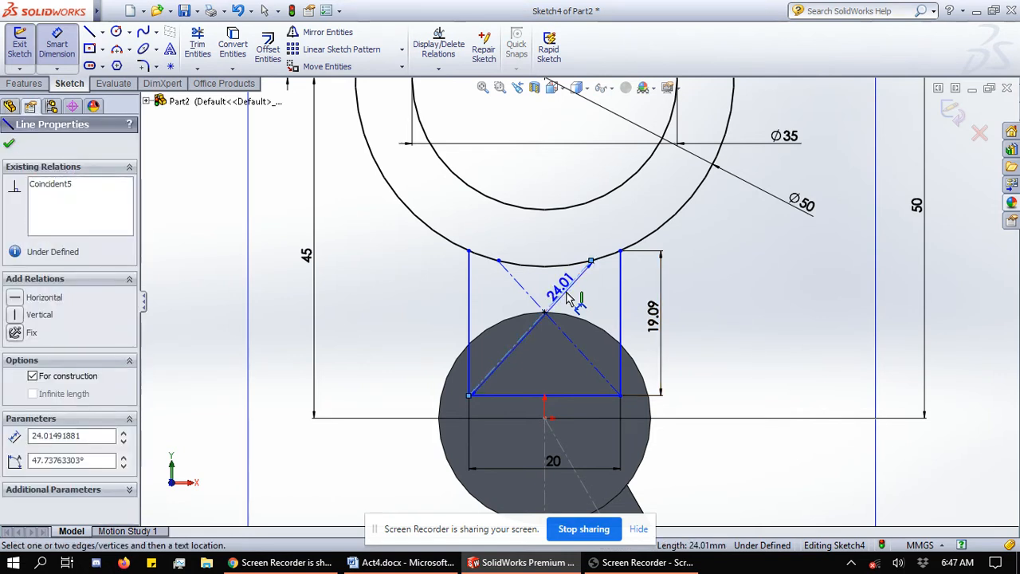
pyautogui.press('Delete')
pyautogui.click(528, 297)
pyautogui.press('Delete')
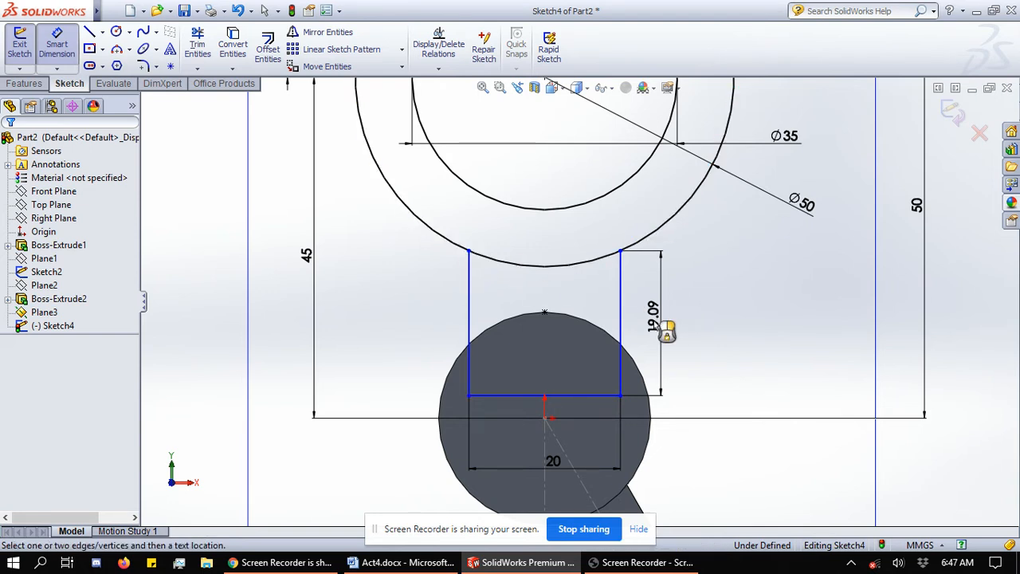
# Delete the right side line's length dimension and dimension the same line again at its current length
pyautogui.press('Escape')
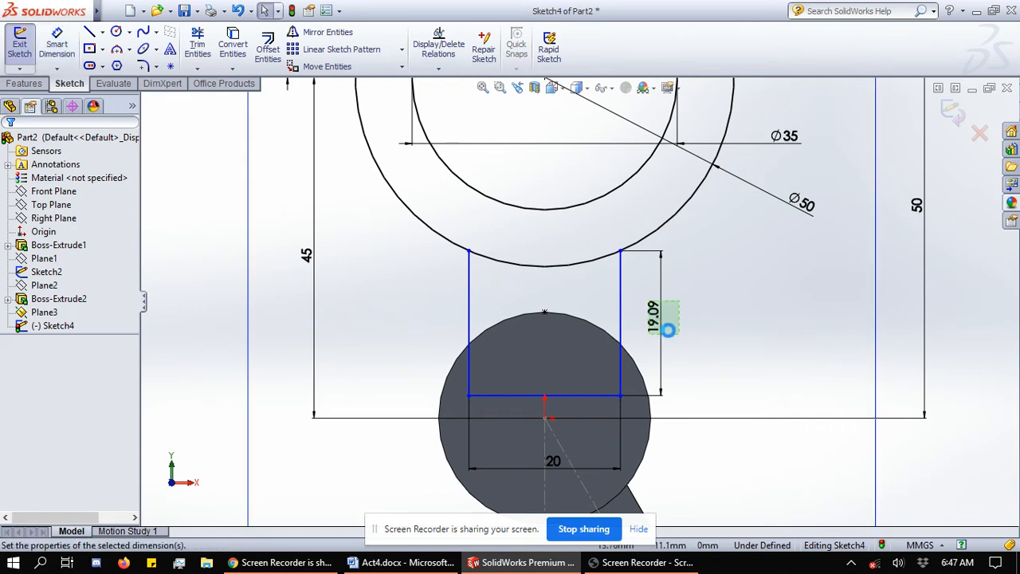
pyautogui.click(654, 319)
pyautogui.press('Delete')
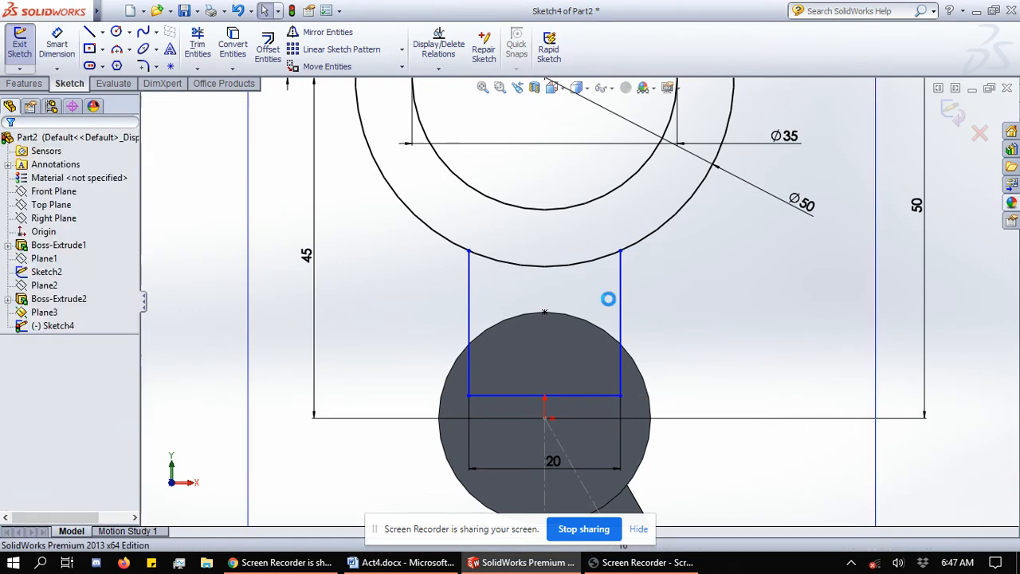
pyautogui.click(59, 44)
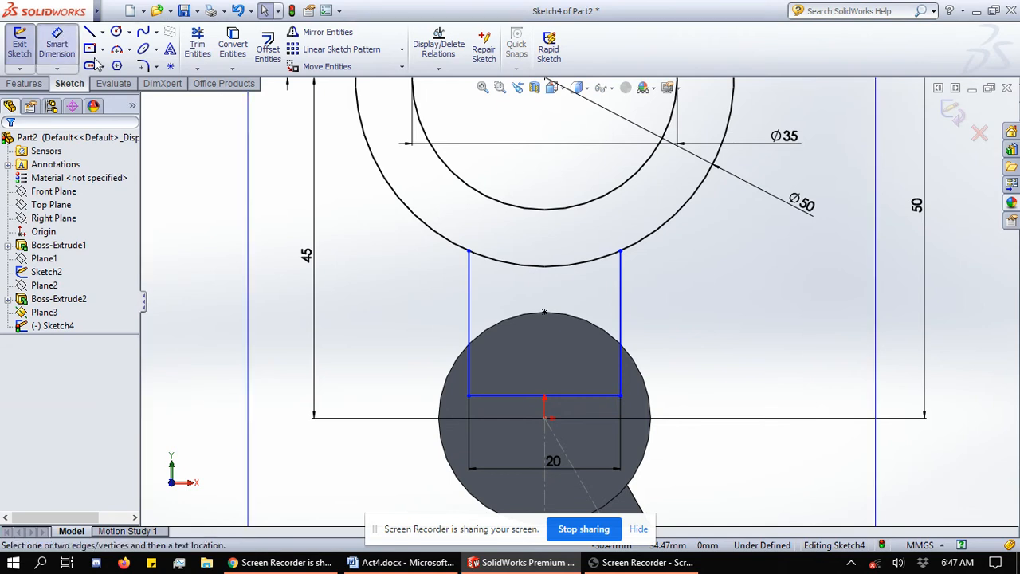
pyautogui.click(620, 323)
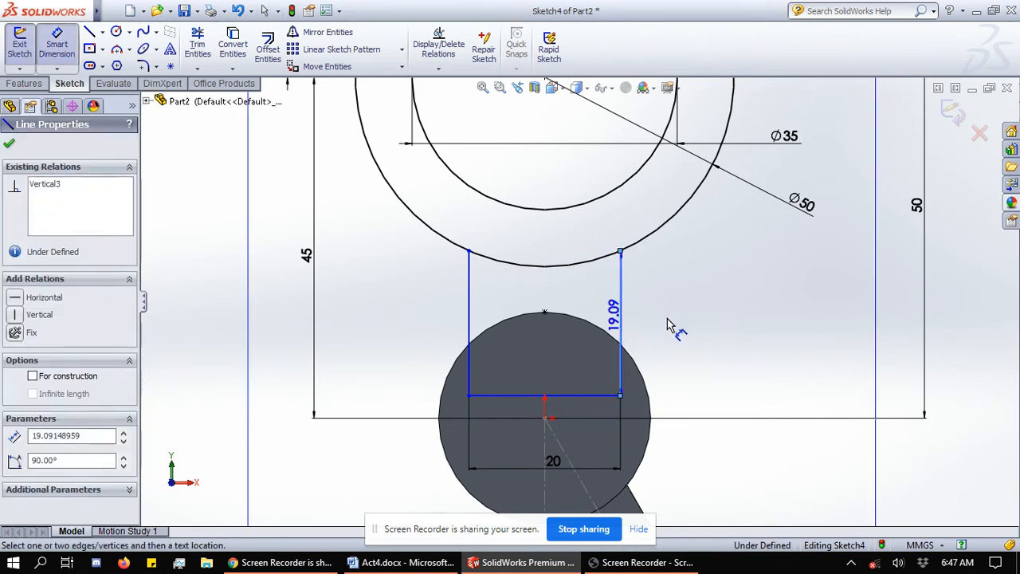
pyautogui.click(667, 326)
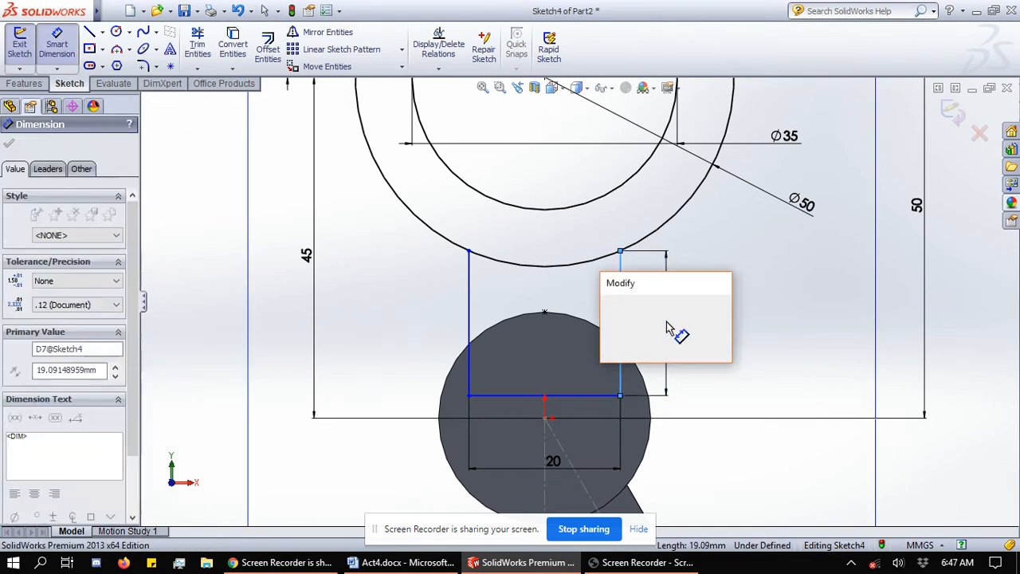
pyautogui.press('Return')
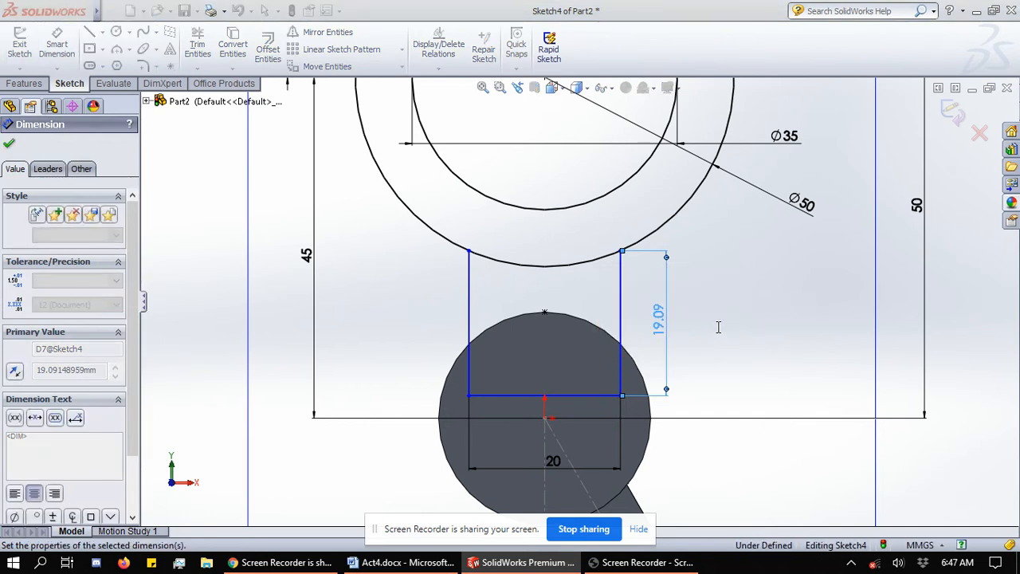
# Restore the untrimmed 20 mm rectangle and start a boss extrusion using only its region below the 50 mm arc
pyautogui.press('Escape')
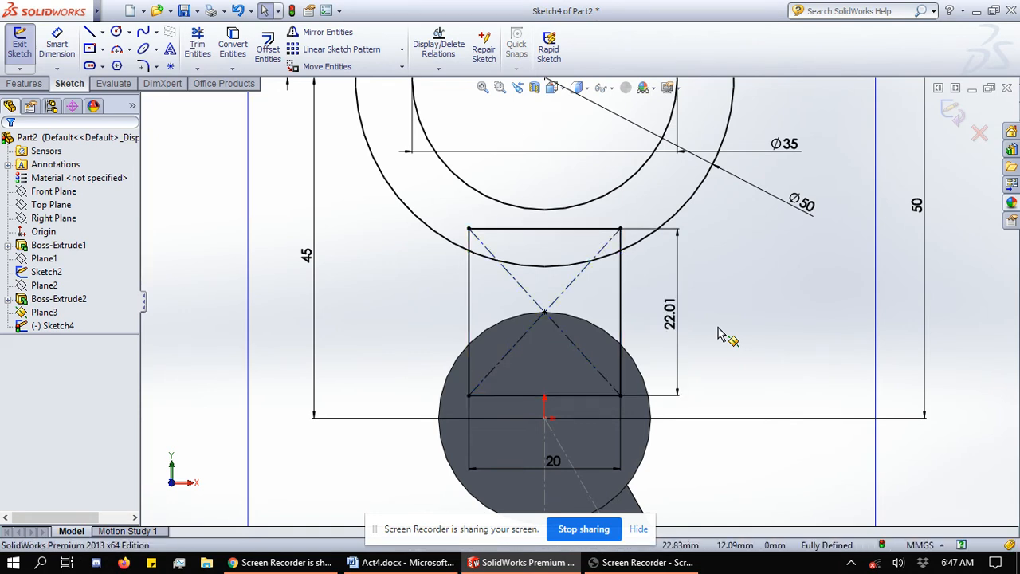
pyautogui.click(32, 86)
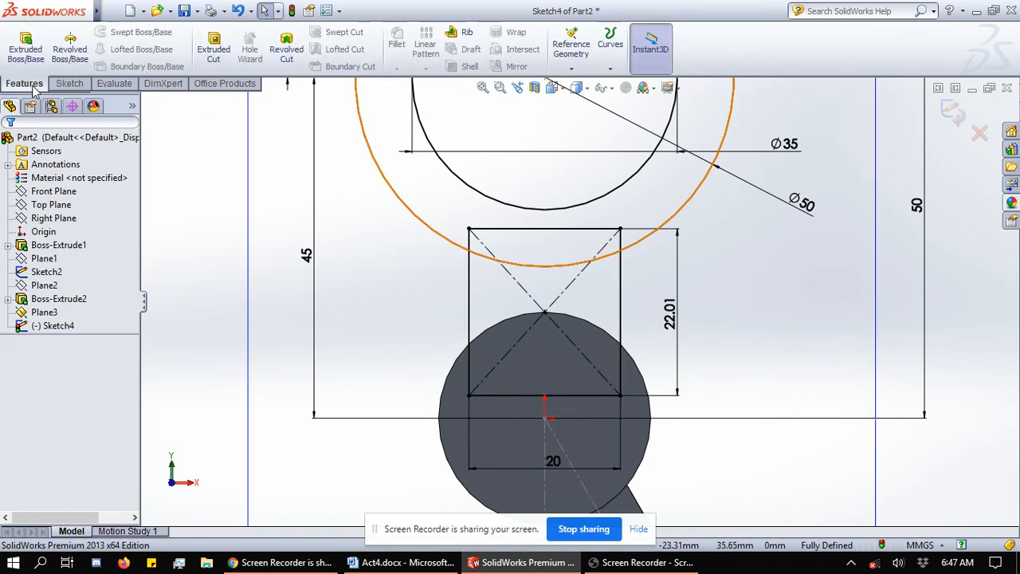
pyautogui.click(552, 87)
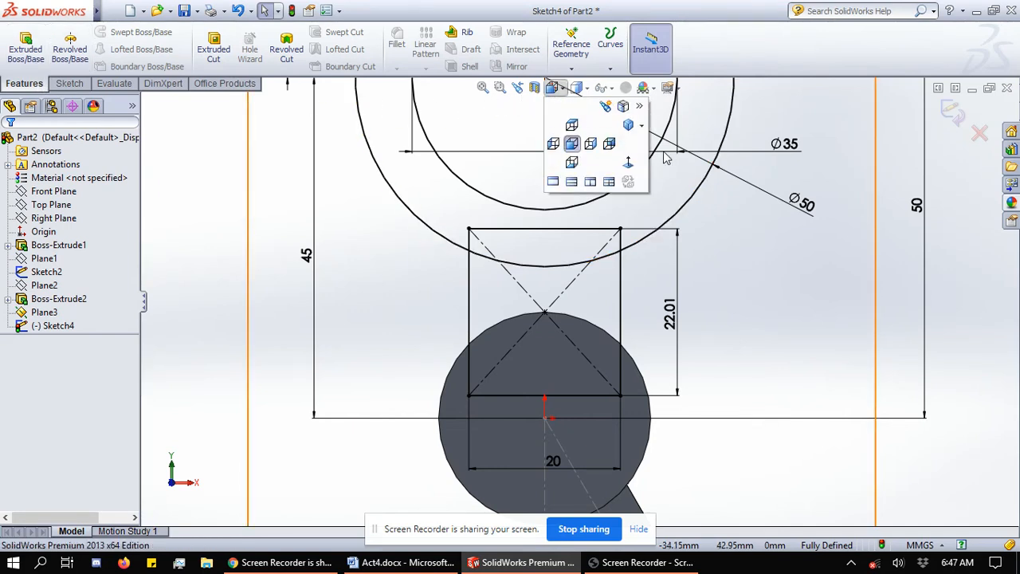
pyautogui.click(643, 126)
pyautogui.click(649, 141)
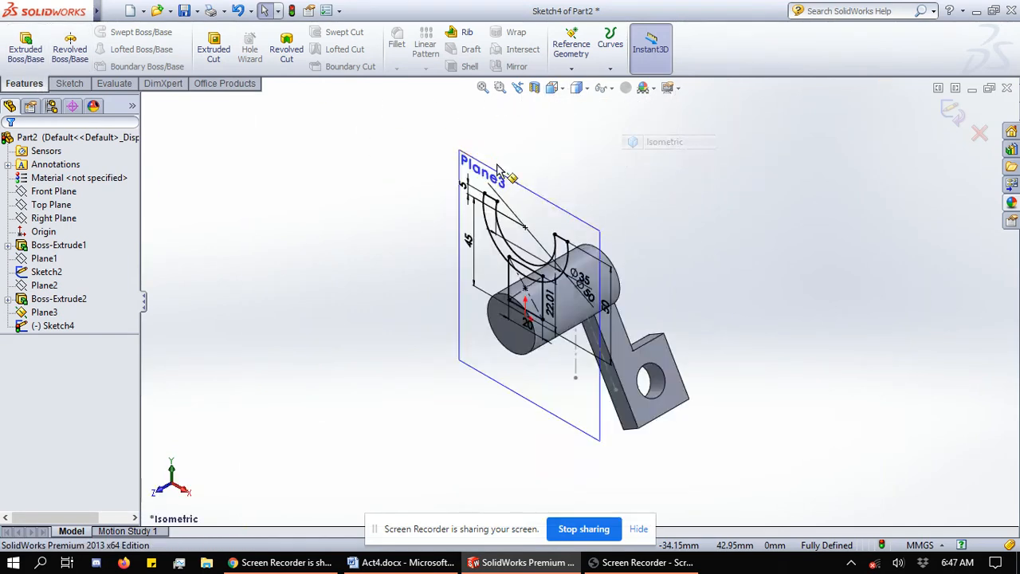
pyautogui.click(26, 48)
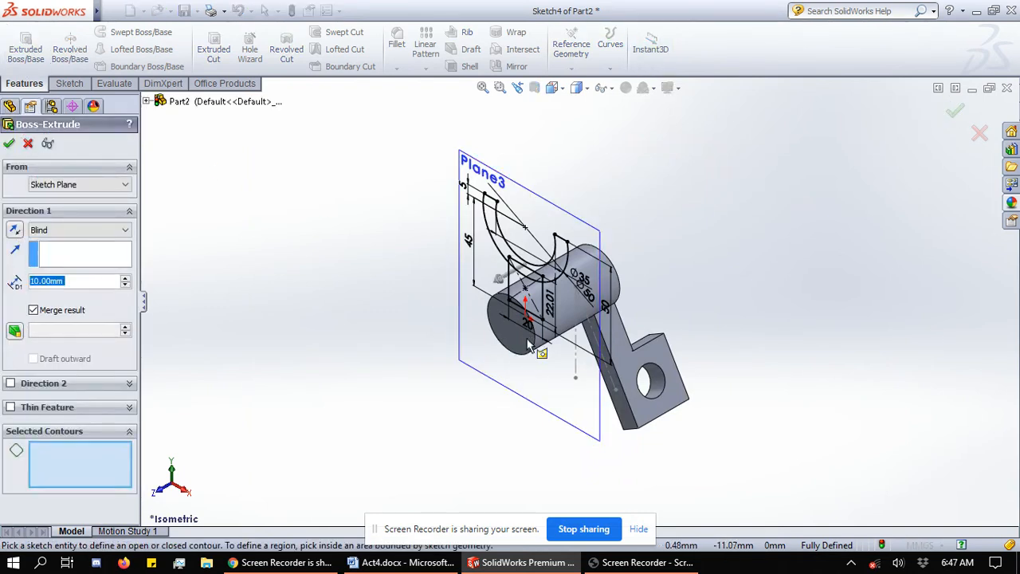
pyautogui.scroll(-3, 531, 318)
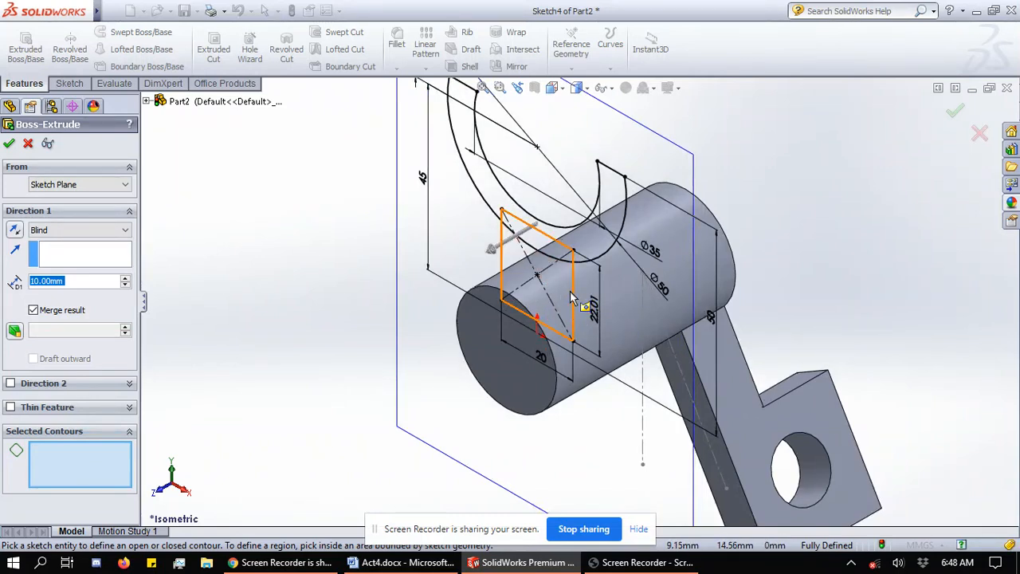
pyautogui.click(571, 298)
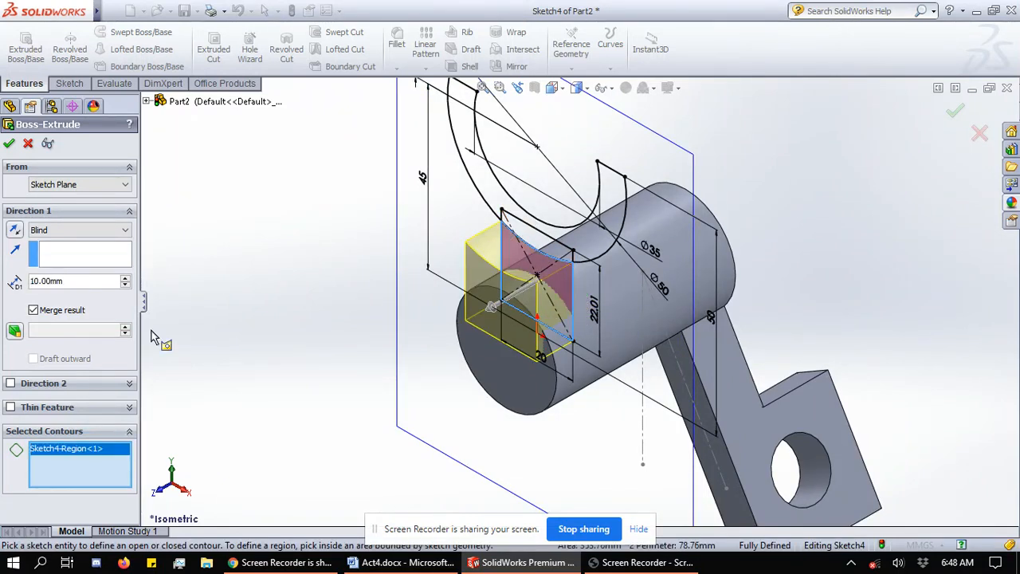
# Extrude the web region 5 mm with the Mid Plane condition, checking the thickness against the Word drawing
pyautogui.click(64, 230)
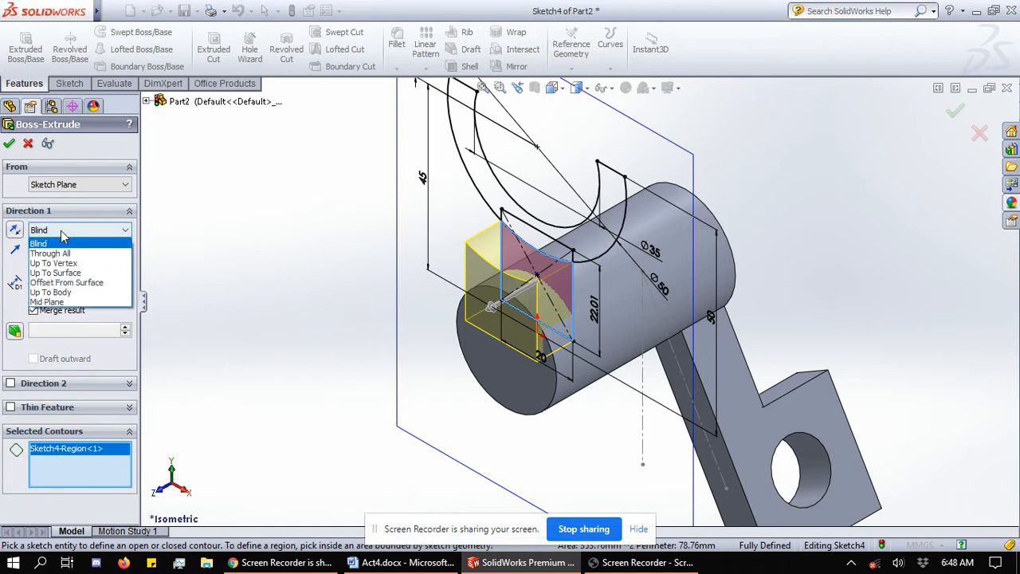
pyautogui.click(48, 303)
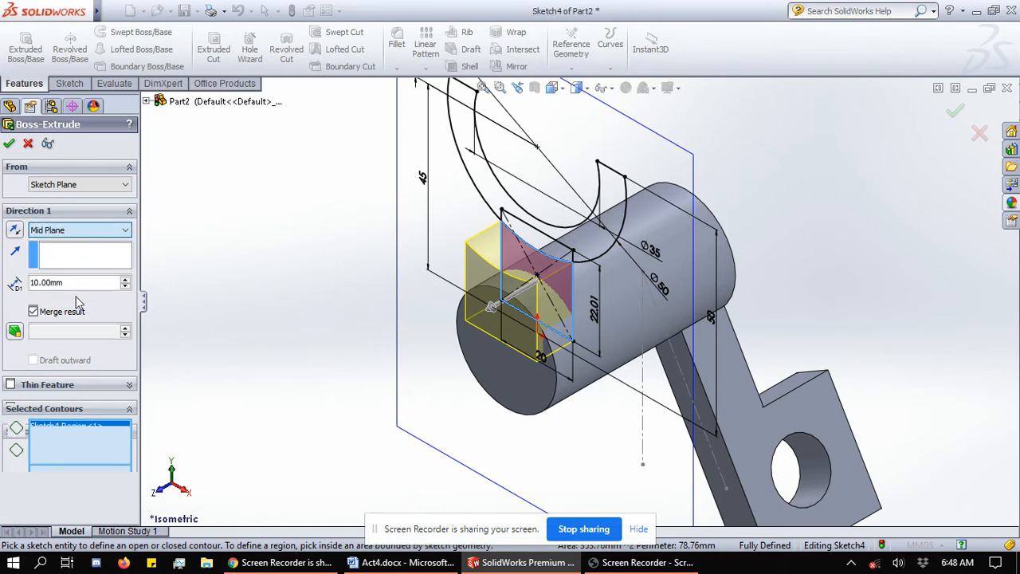
pyautogui.doubleClick(35, 282)
pyautogui.write('5')
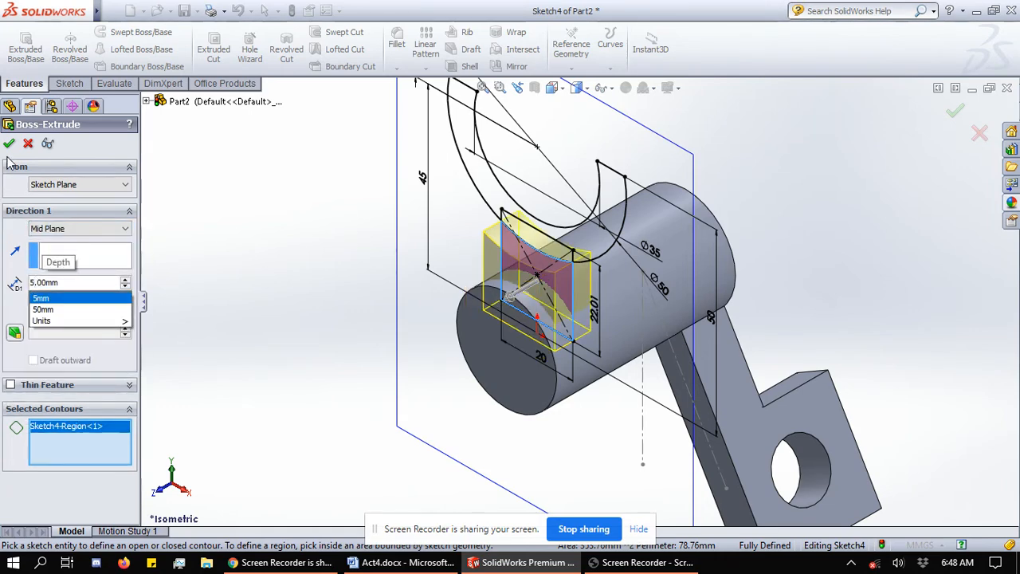
pyautogui.hotkey('alt', 'Tab')
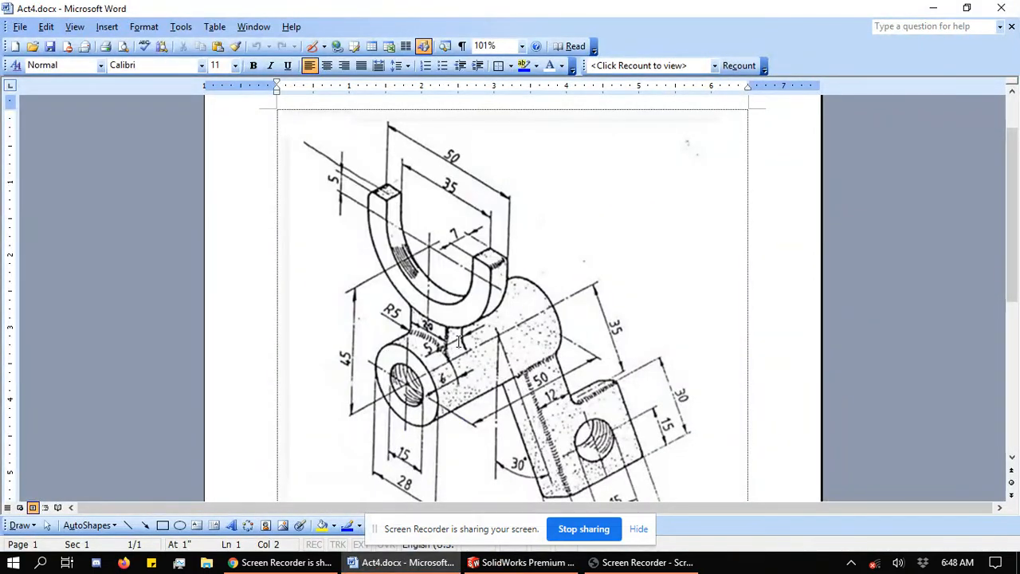
pyautogui.hotkey('alt', 'Tab')
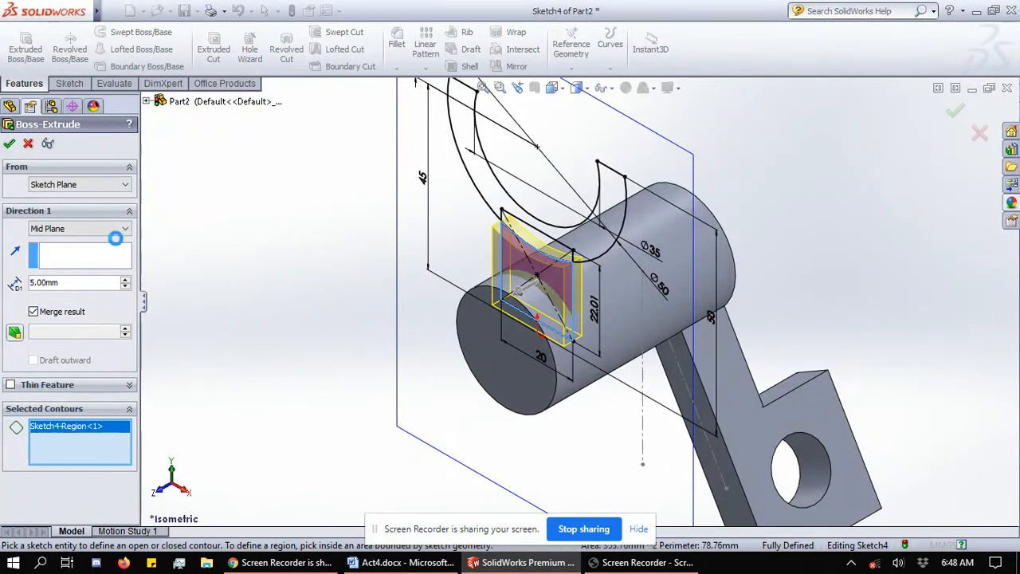
pyautogui.rightClick(252, 336)
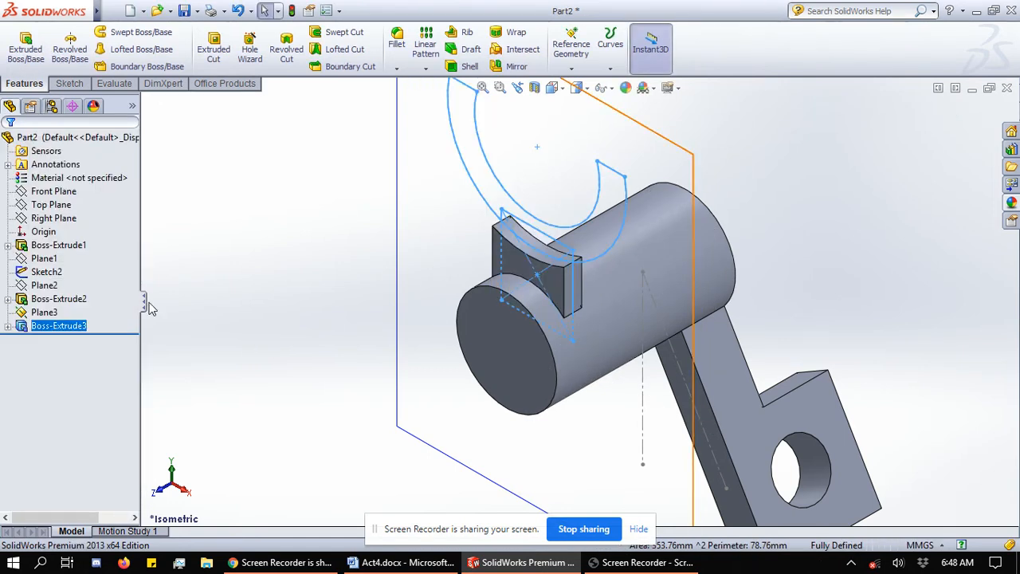
pyautogui.click(27, 48)
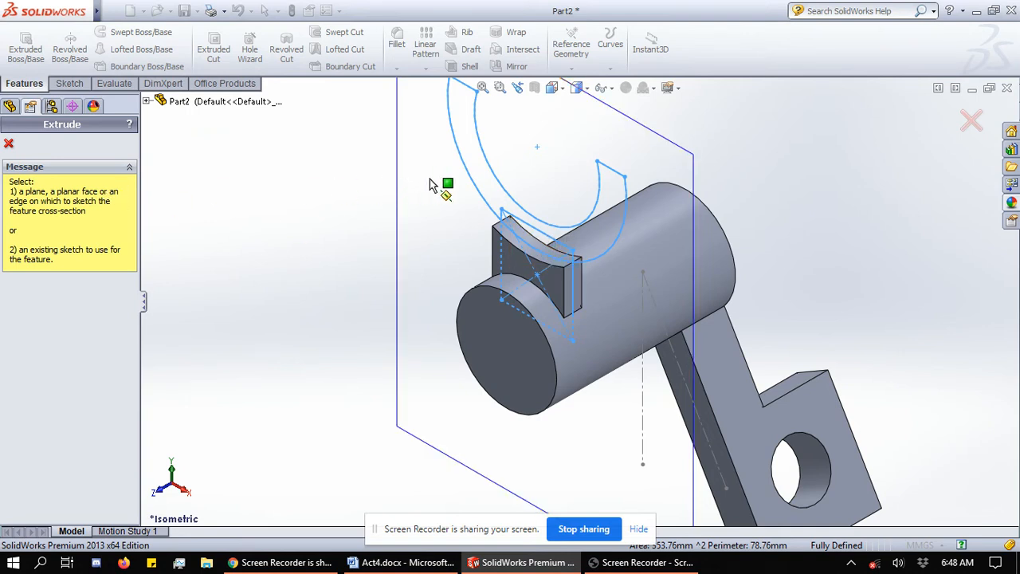
pyautogui.click(8, 146)
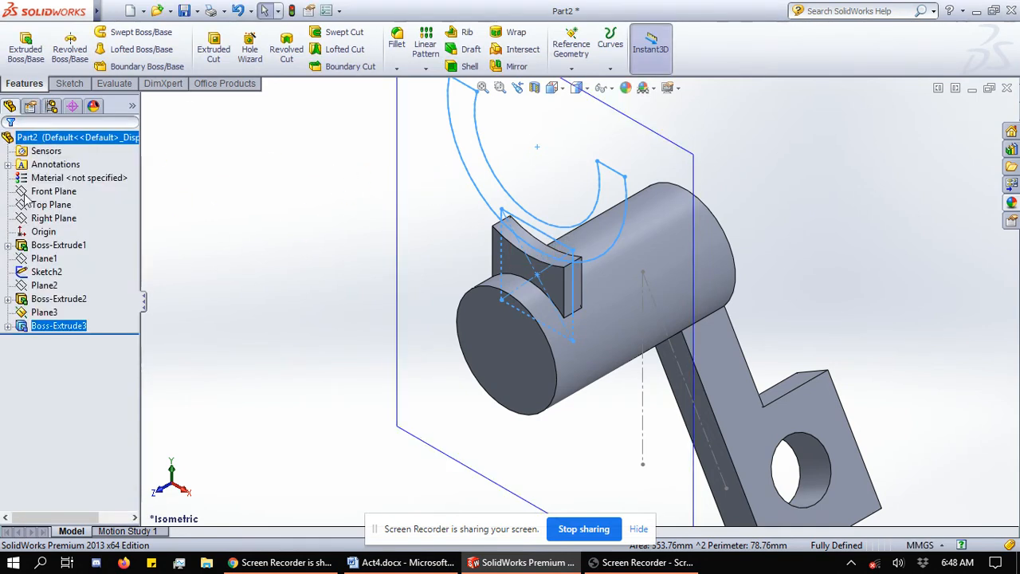
pyautogui.rightClick(67, 327)
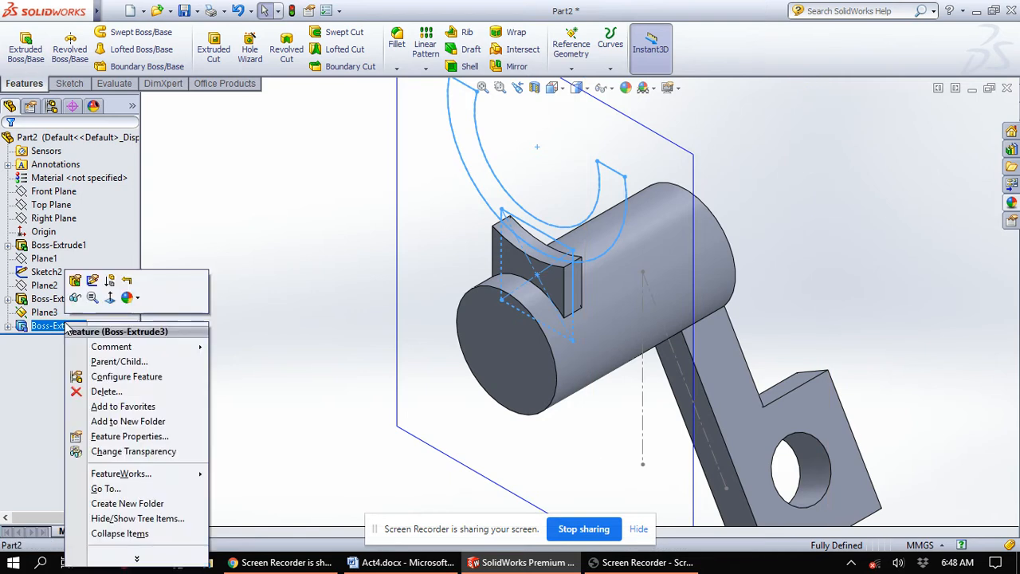
pyautogui.click(76, 279)
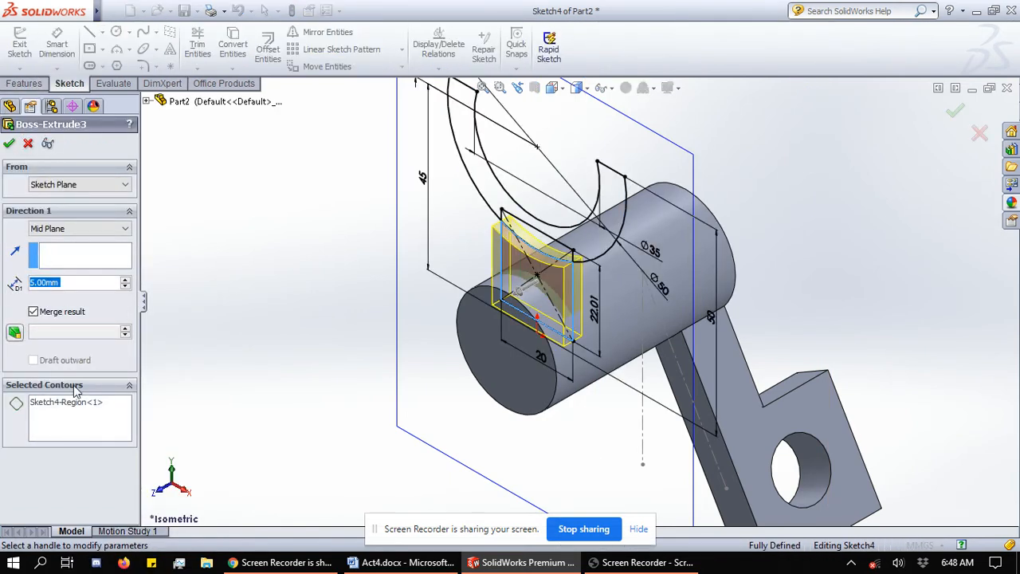
pyautogui.click(24, 83)
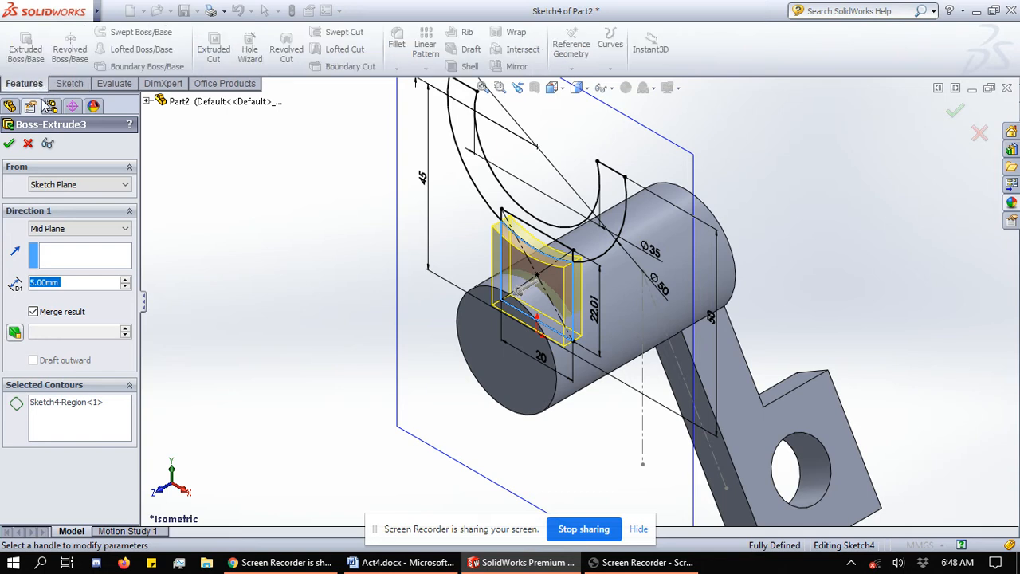
pyautogui.click(8, 144)
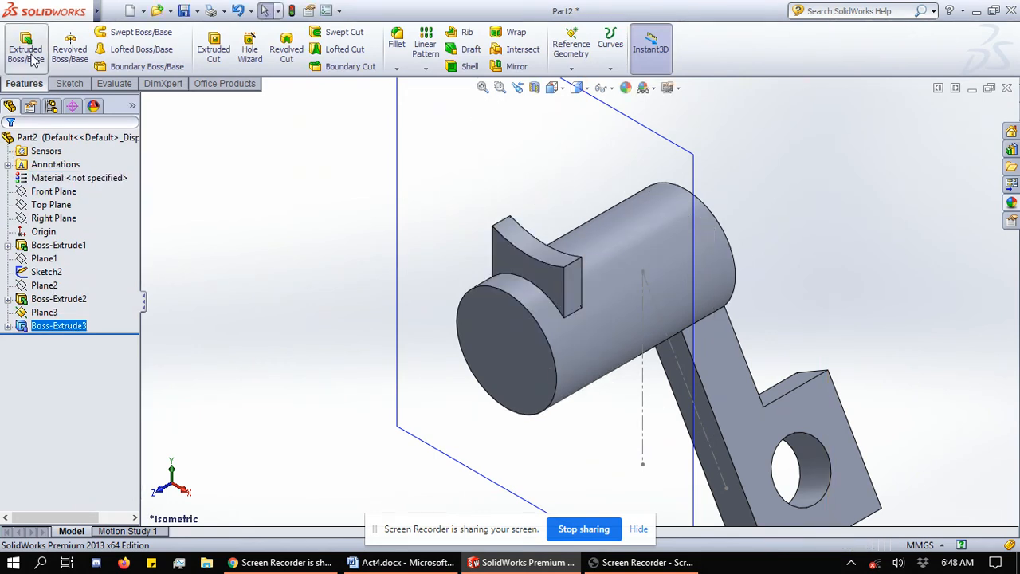
pyautogui.click(29, 53)
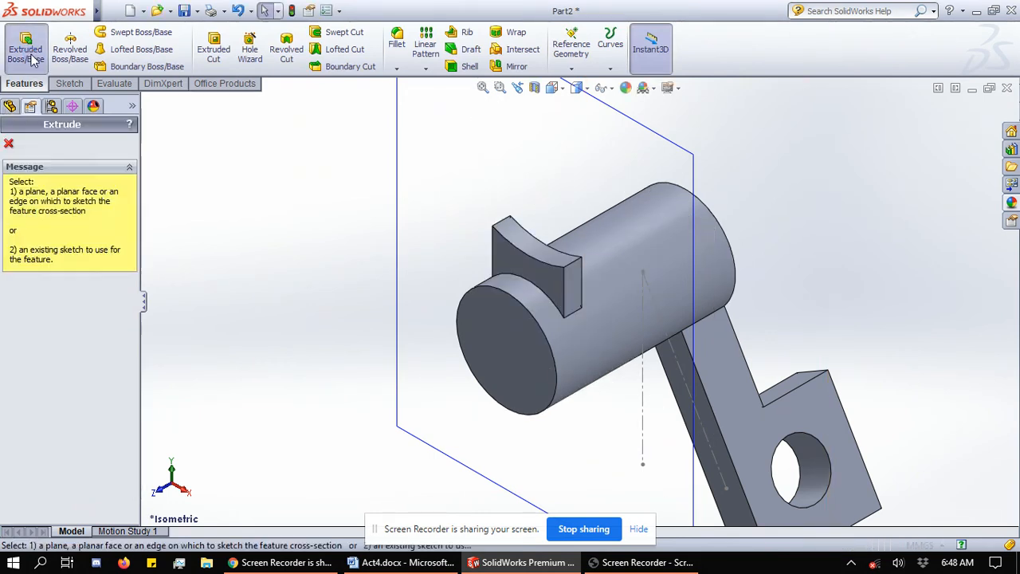
pyautogui.click(9, 143)
pyautogui.click(59, 325)
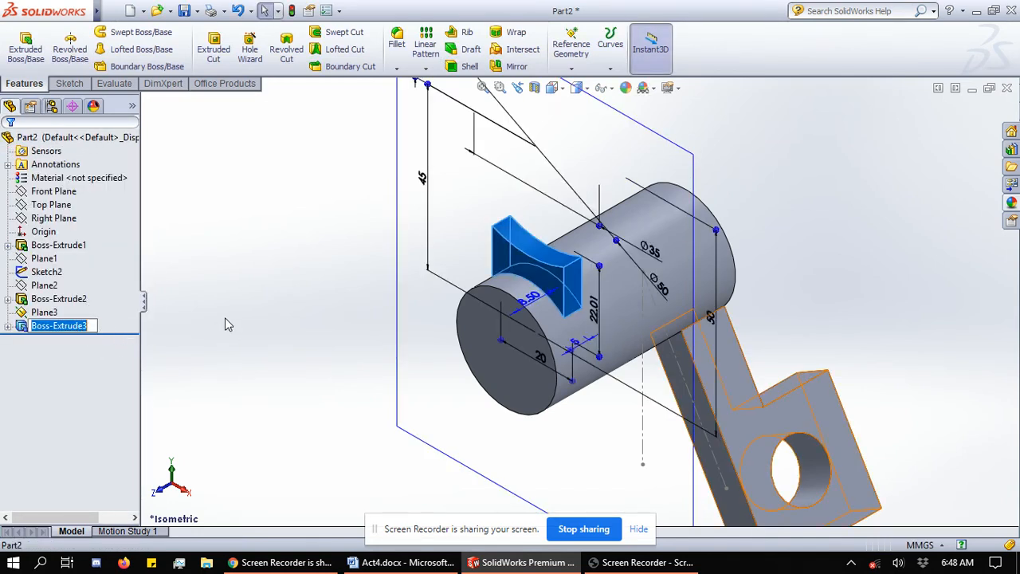
pyautogui.click(189, 359)
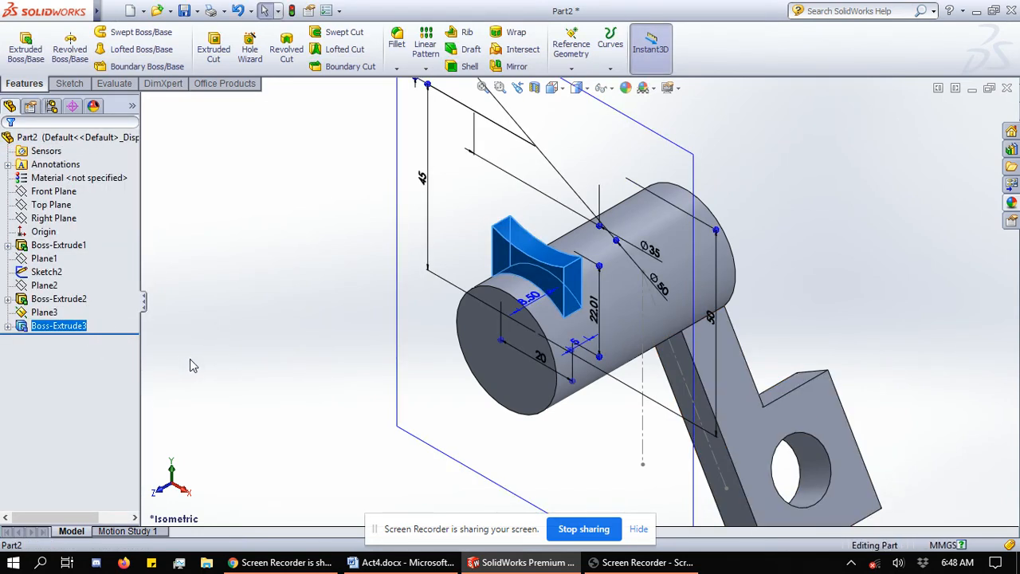
pyautogui.rightClick(70, 333)
pyautogui.click(8, 327)
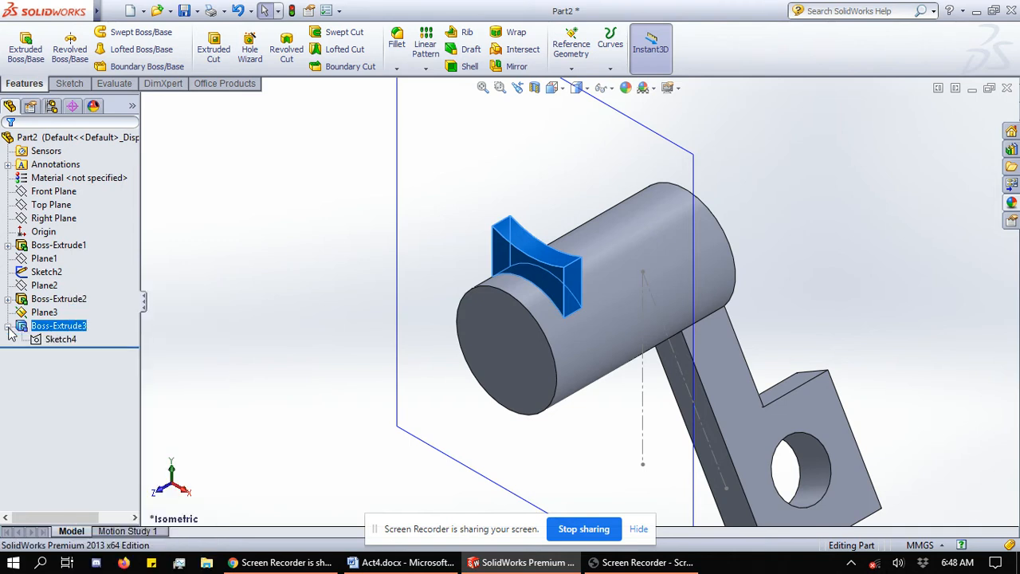
pyautogui.click(46, 341)
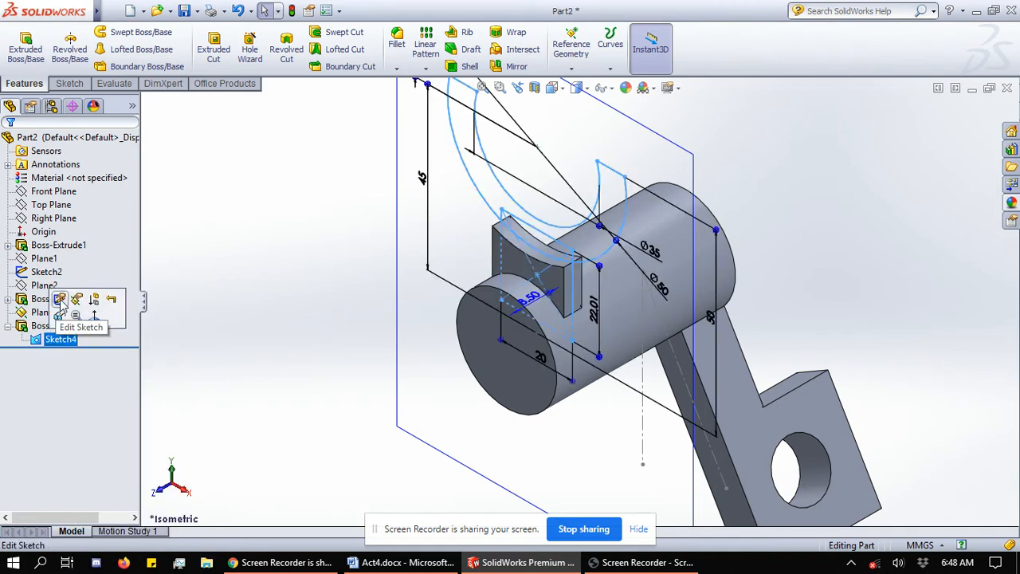
pyautogui.click(60, 301)
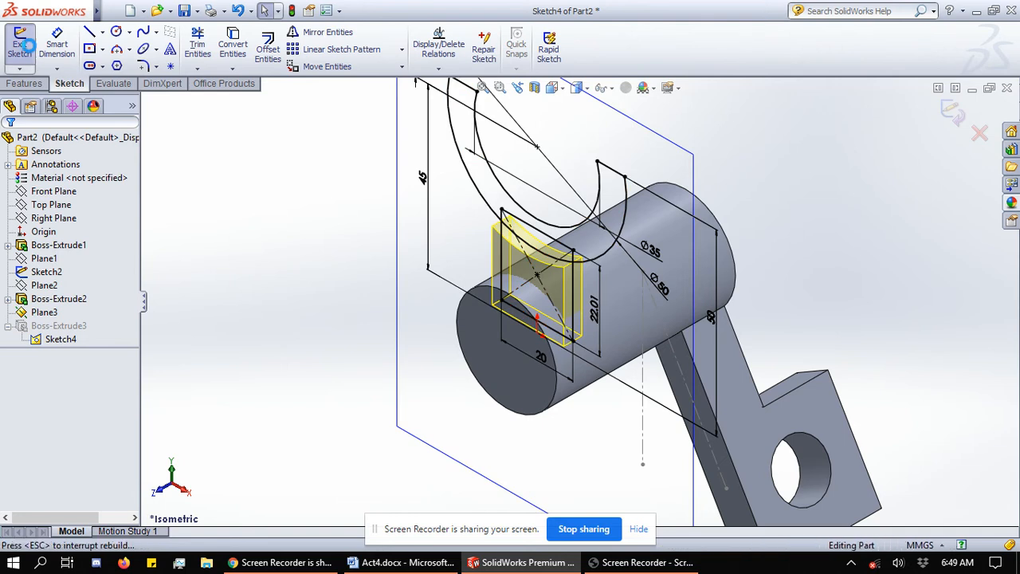
pyautogui.click(20, 44)
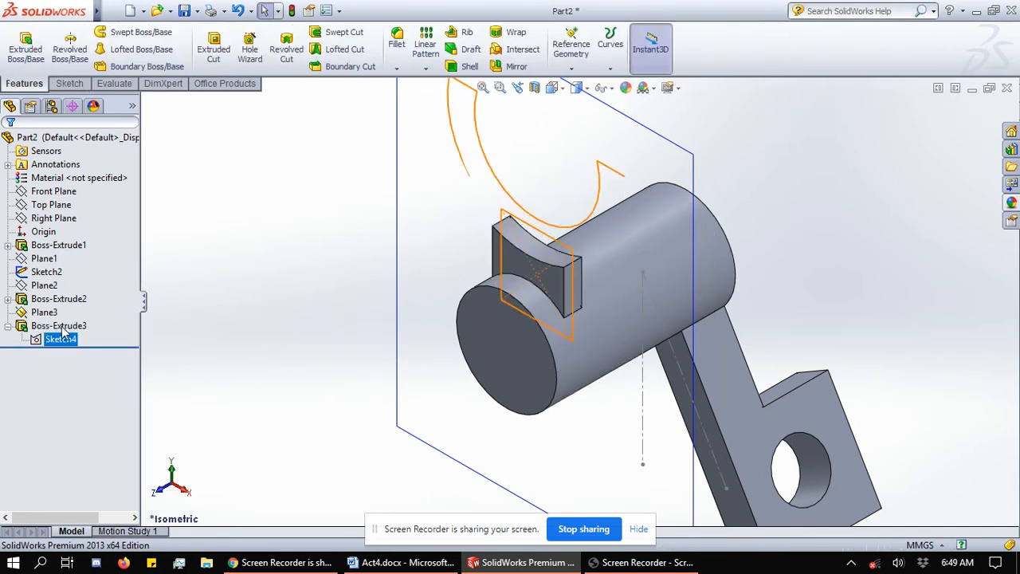
# Edit the web's extrusion, replacing its selected contour with the U-shaped fork region and the part of it overlapping the rectangle
pyautogui.rightClick(65, 326)
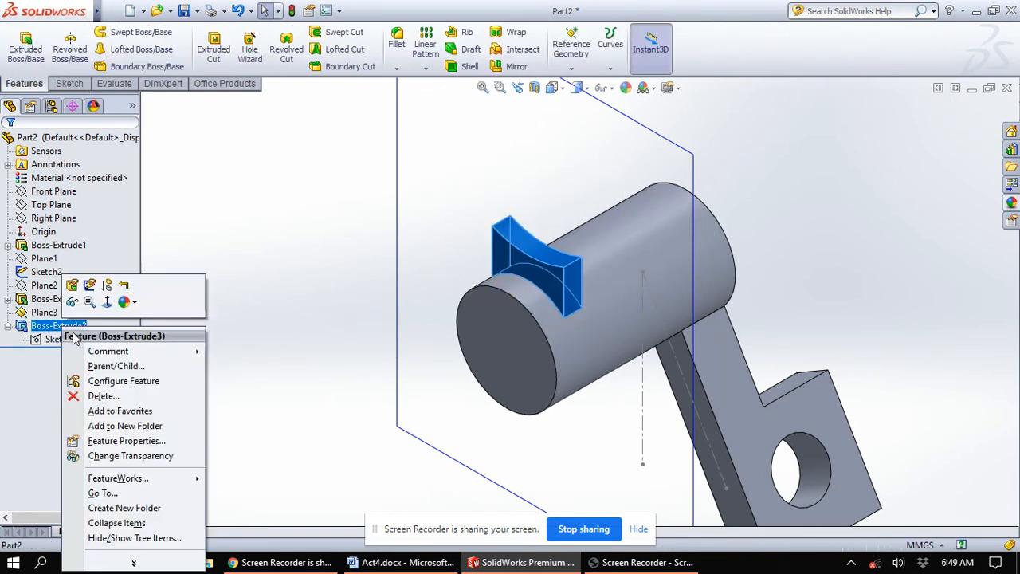
pyautogui.click(74, 285)
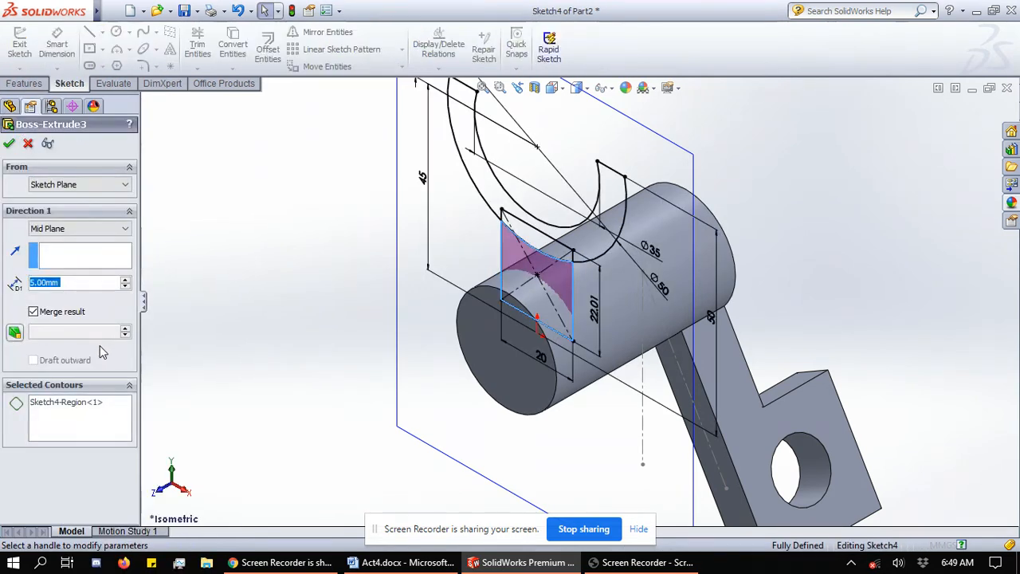
pyautogui.click(112, 413)
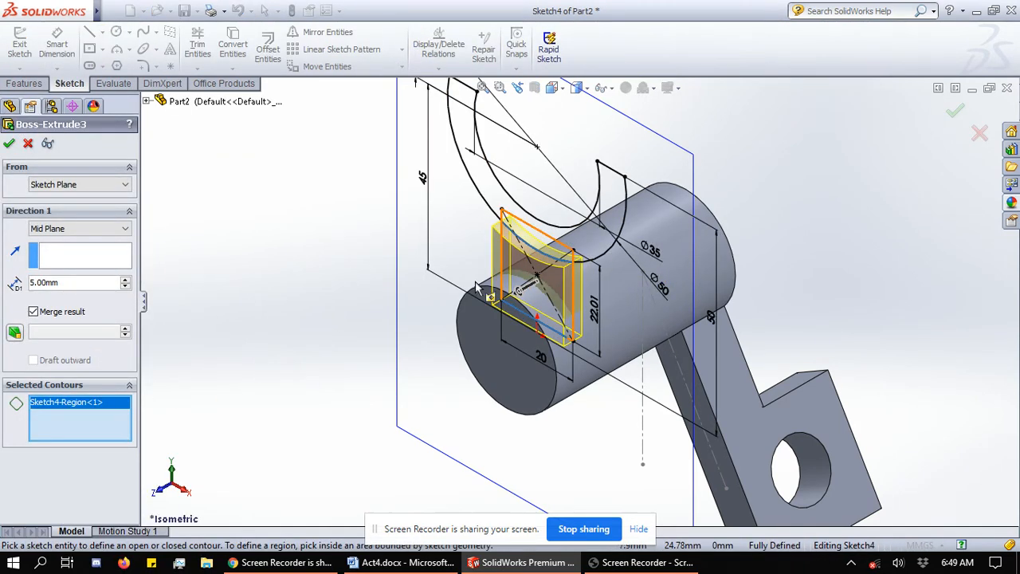
pyautogui.rightClick(100, 403)
pyautogui.click(131, 423)
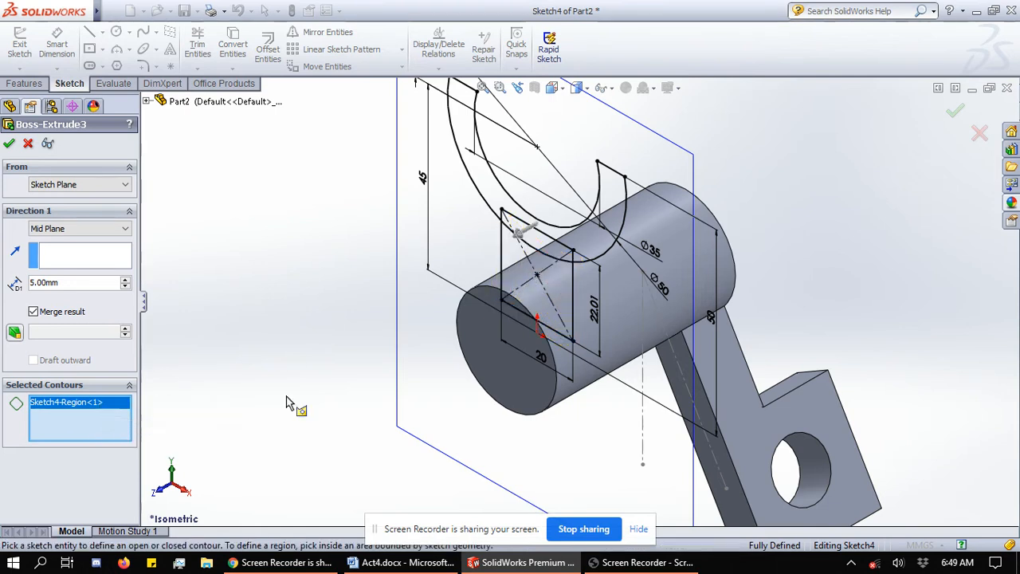
pyautogui.click(561, 252)
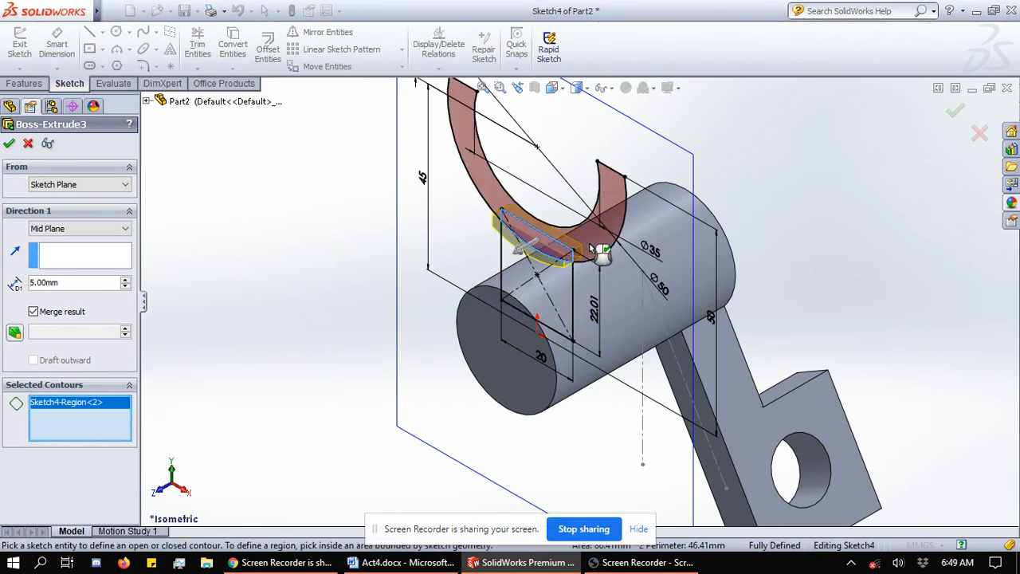
pyautogui.click(596, 243)
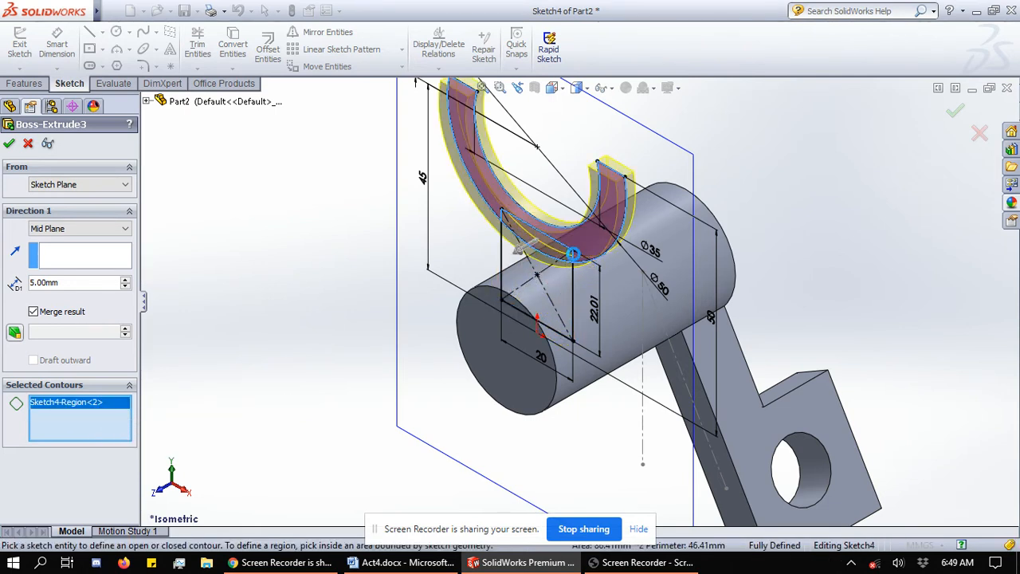
# Set the fork's Mid Plane extrusion depth to 7 mm and check that thickness against the Word drawing
pyautogui.click(33, 284)
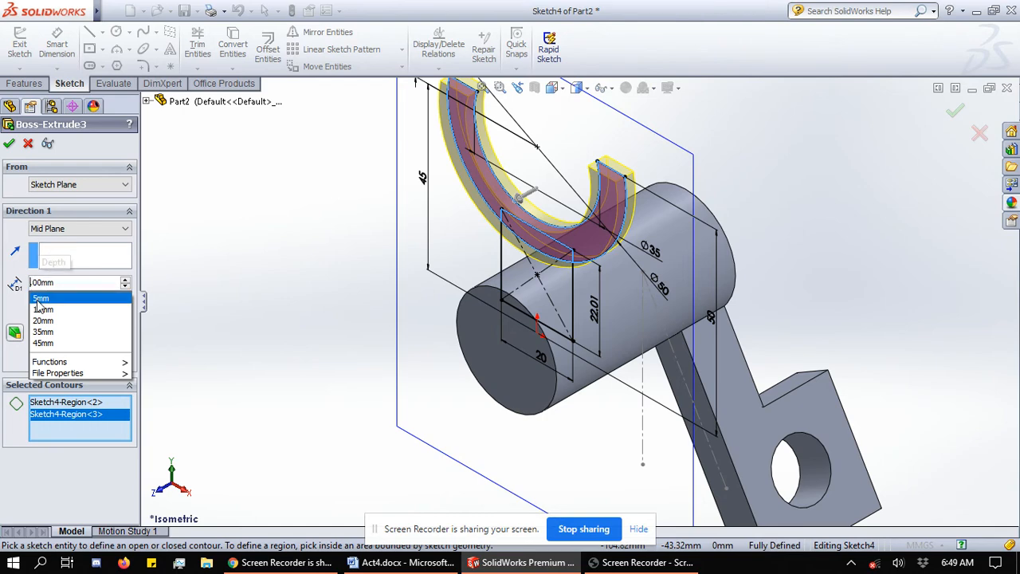
pyautogui.write('7.')
pyautogui.hotkey('alt', 'Tab')
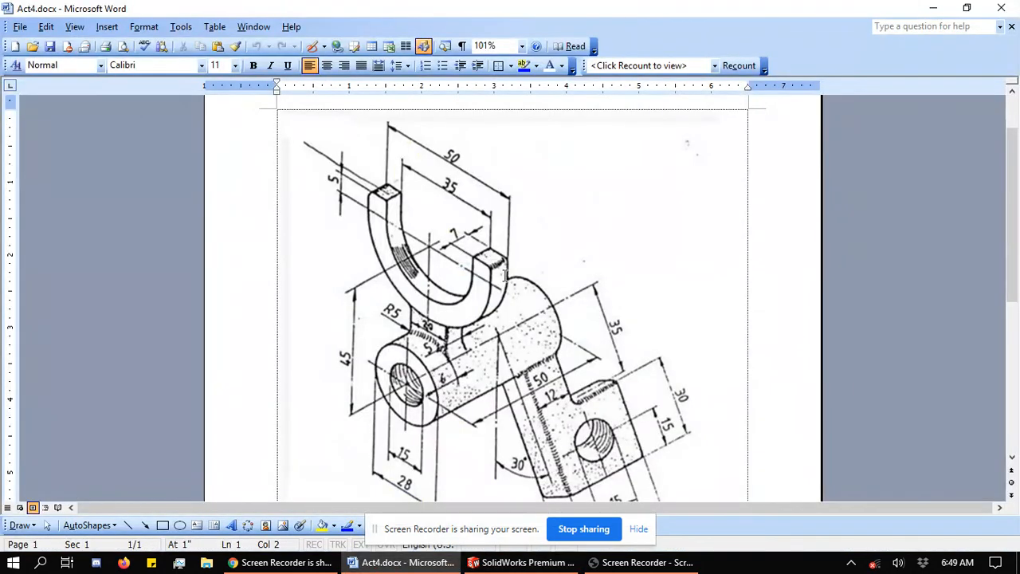
pyautogui.hotkey('alt', 'Tab')
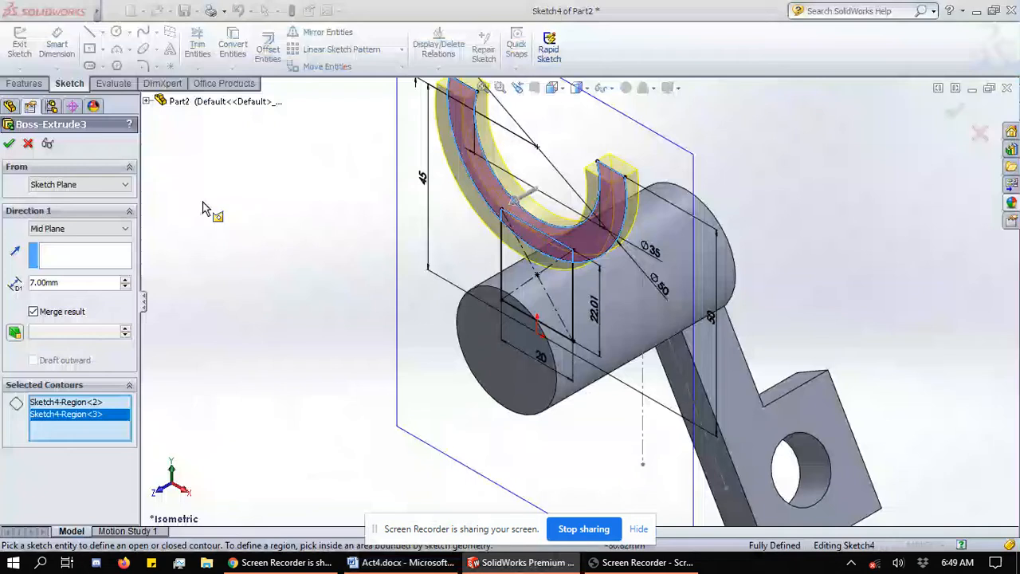
# Undo the fork edit of the web's extrusion and reopen the web feature to check its settings, accepting them
pyautogui.click(9, 143)
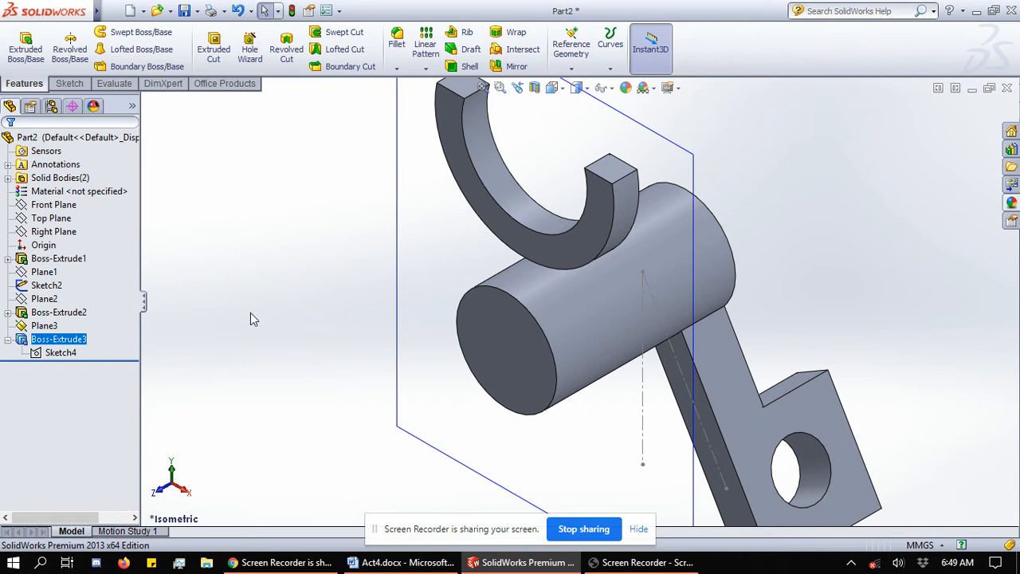
pyautogui.hotkey('ctrl', 'z')
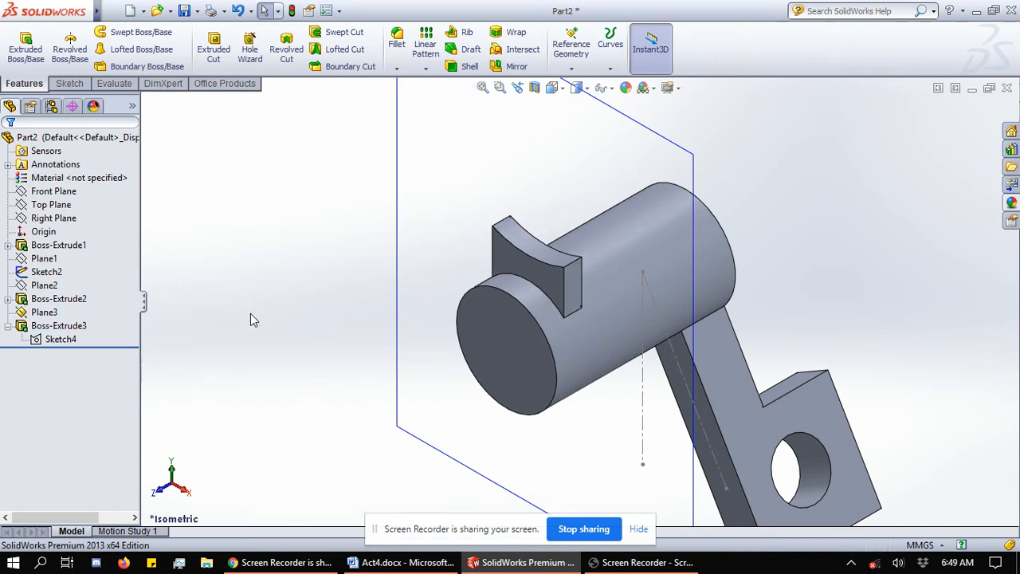
pyautogui.click(7, 326)
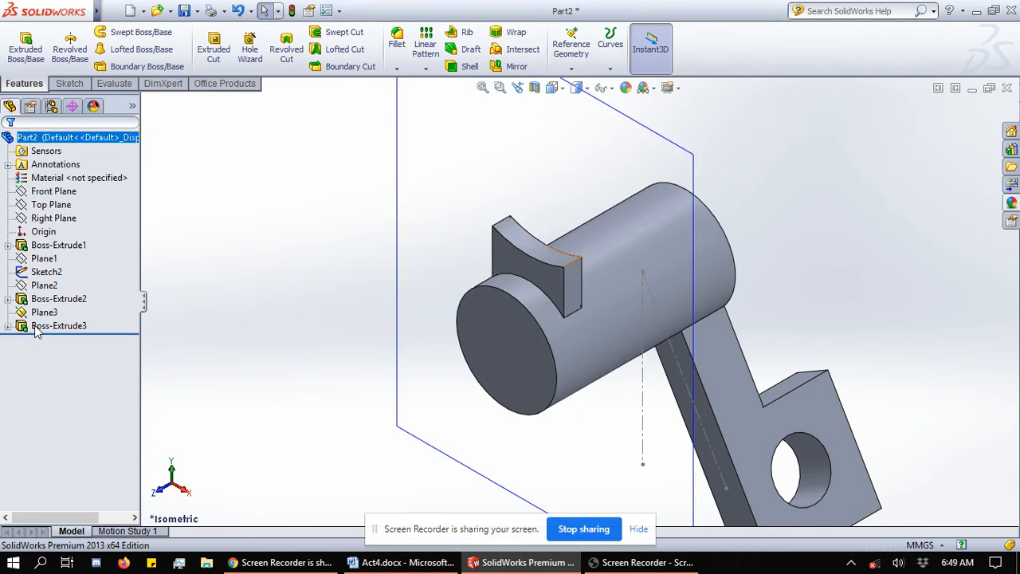
pyautogui.rightClick(51, 325)
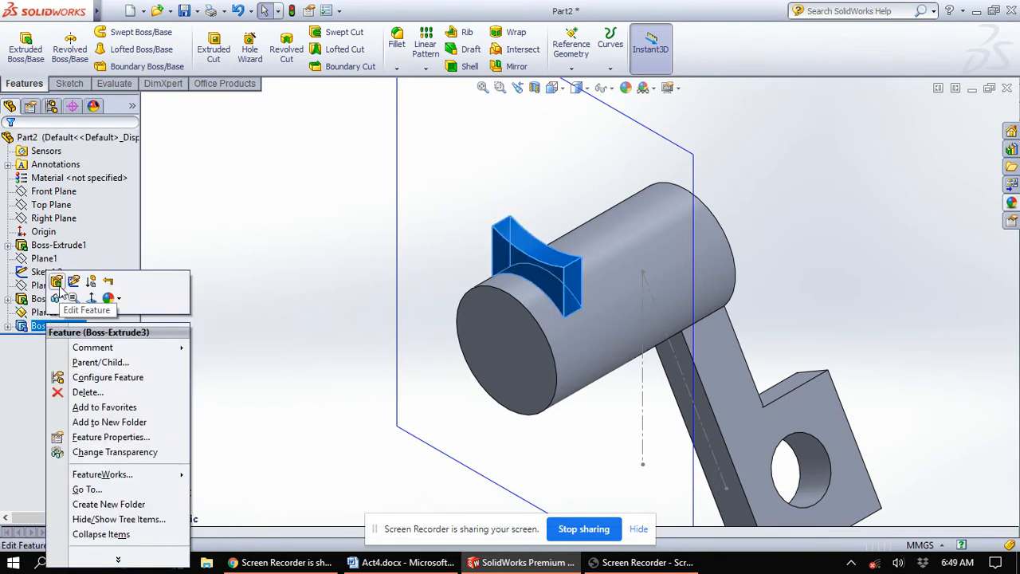
pyautogui.click(57, 284)
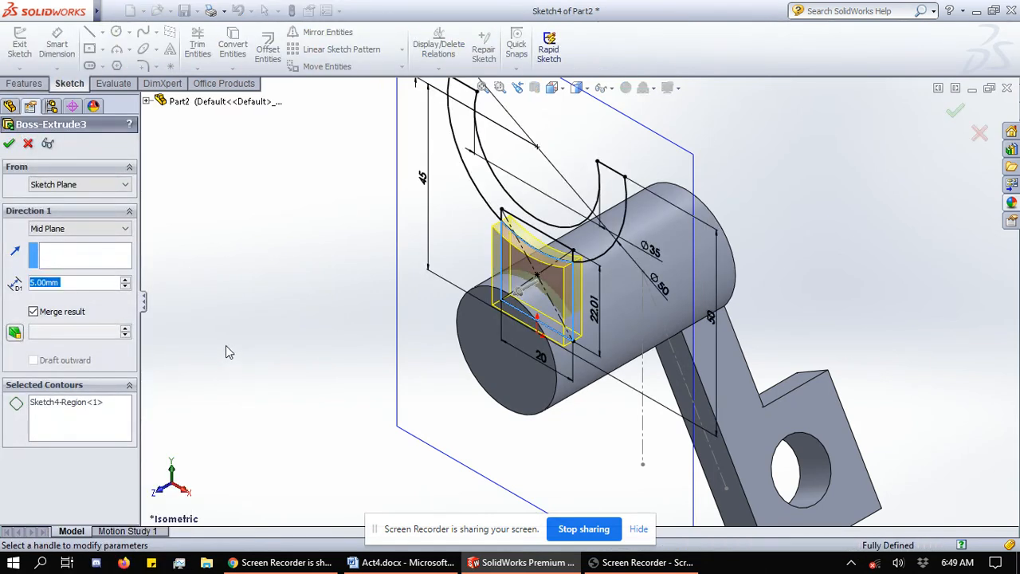
pyautogui.click(8, 148)
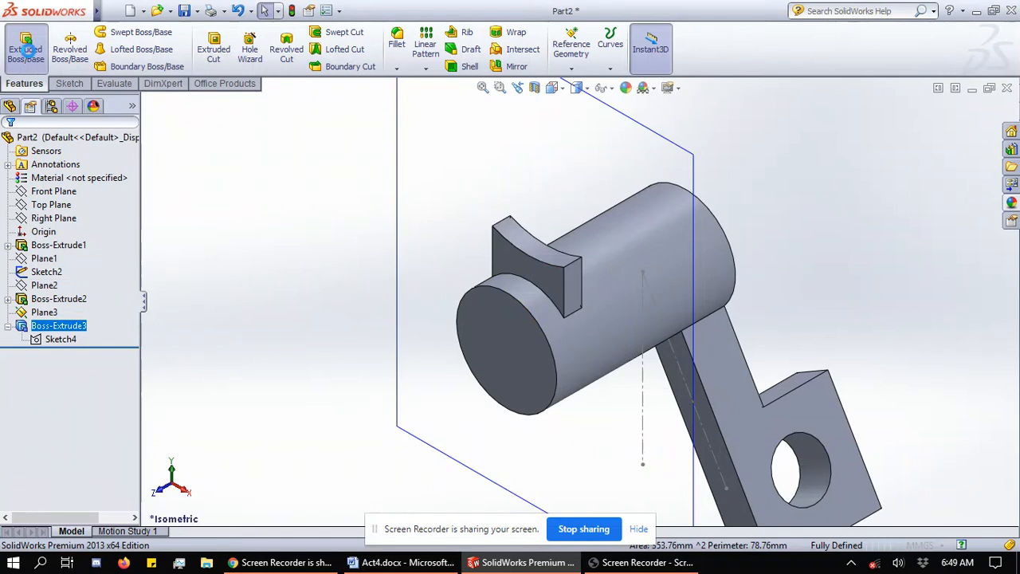
# Extrude the U-shaped fork region and its overlap with the rectangle from Sketch4 as a separate boss, 7 mm deep with the Mid Plane condition
pyautogui.click(27, 54)
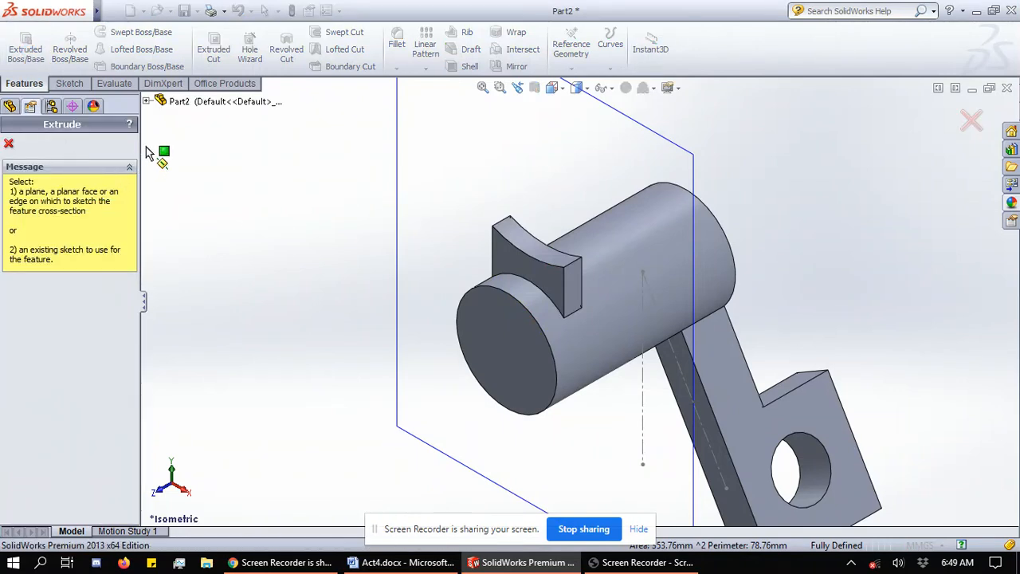
pyautogui.click(147, 102)
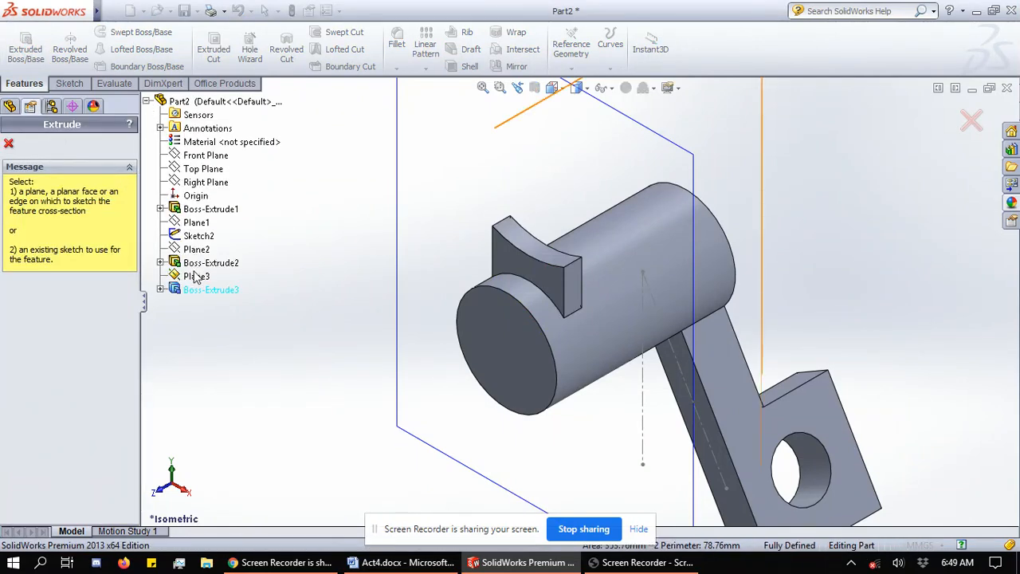
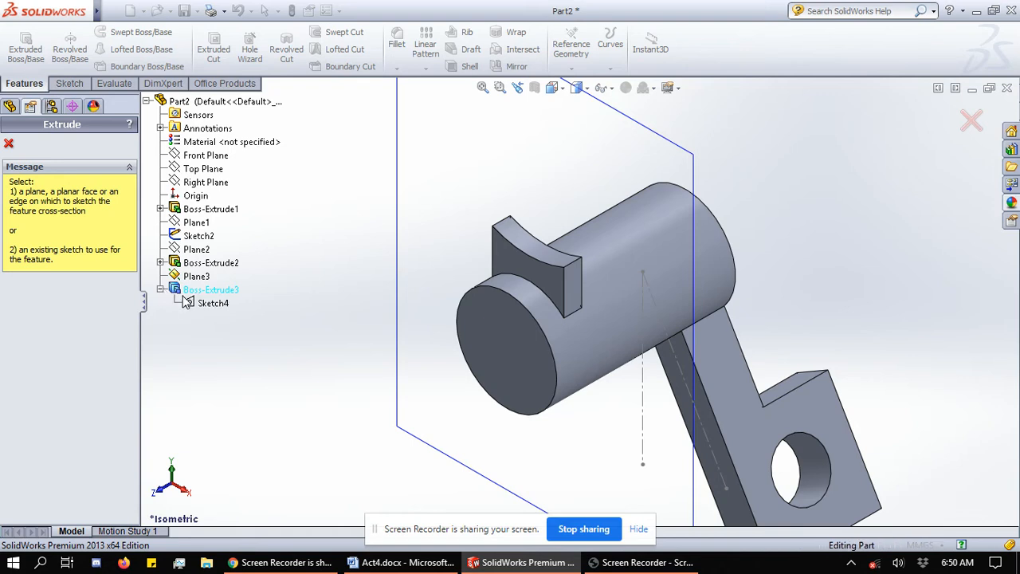
pyautogui.click(218, 305)
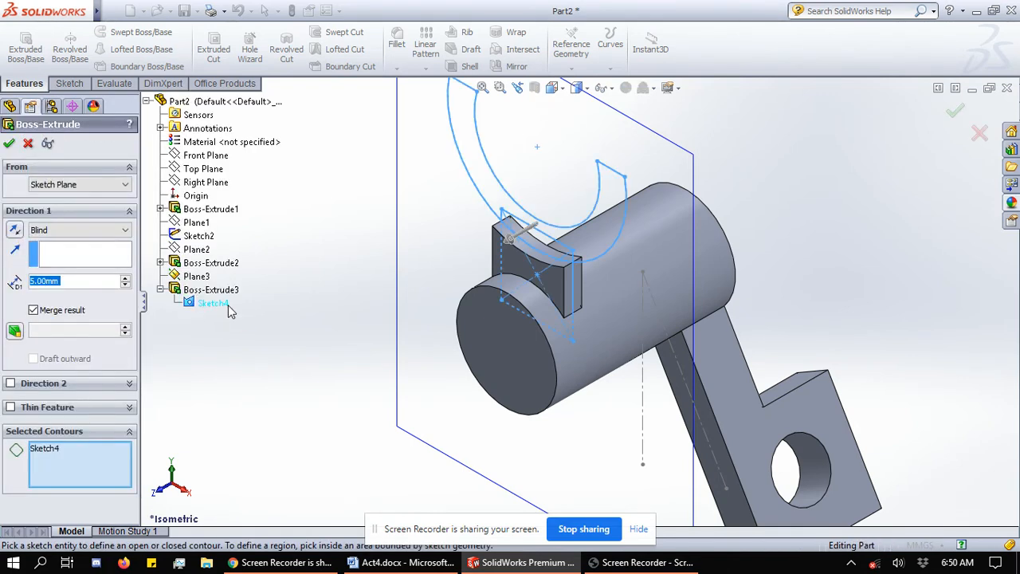
pyautogui.click(593, 241)
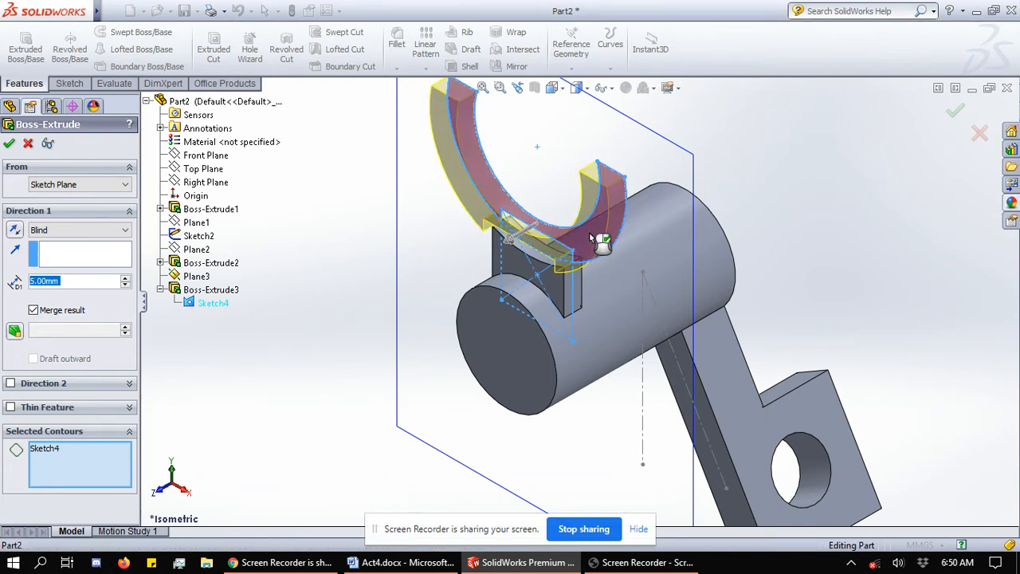
pyautogui.click(548, 247)
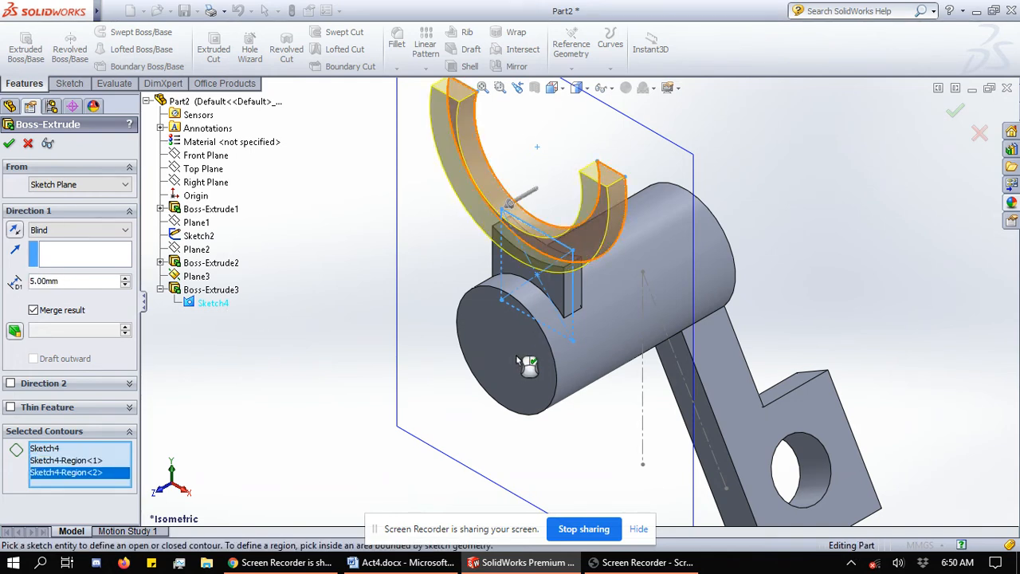
pyautogui.press('BackSpace')
pyautogui.write('7')
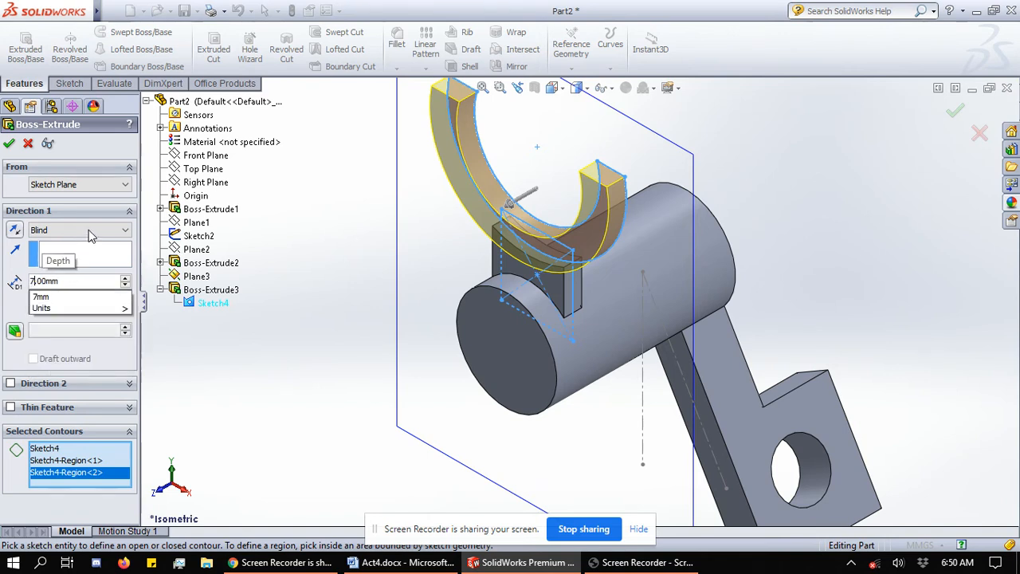
pyautogui.click(90, 230)
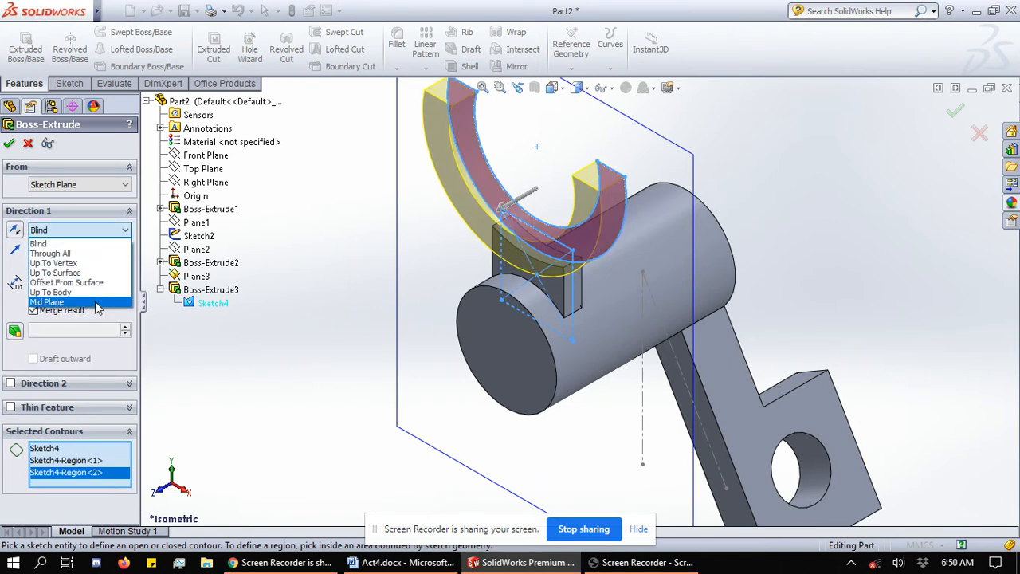
pyautogui.click(98, 303)
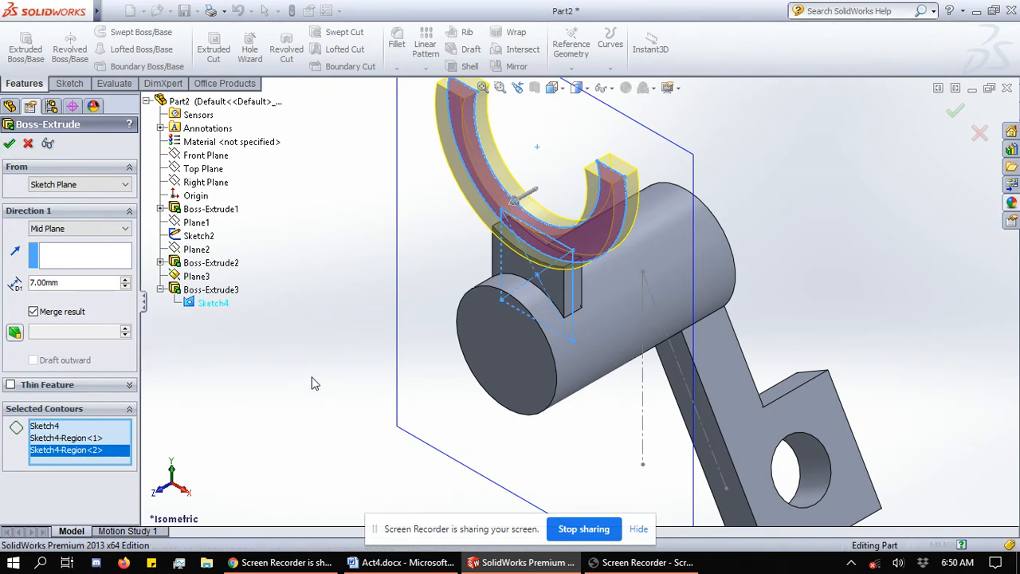
pyautogui.press('Return')
# Examine the extruded fork and the web where they join the cylinder
pyautogui.scroll(-3, 308, 365)
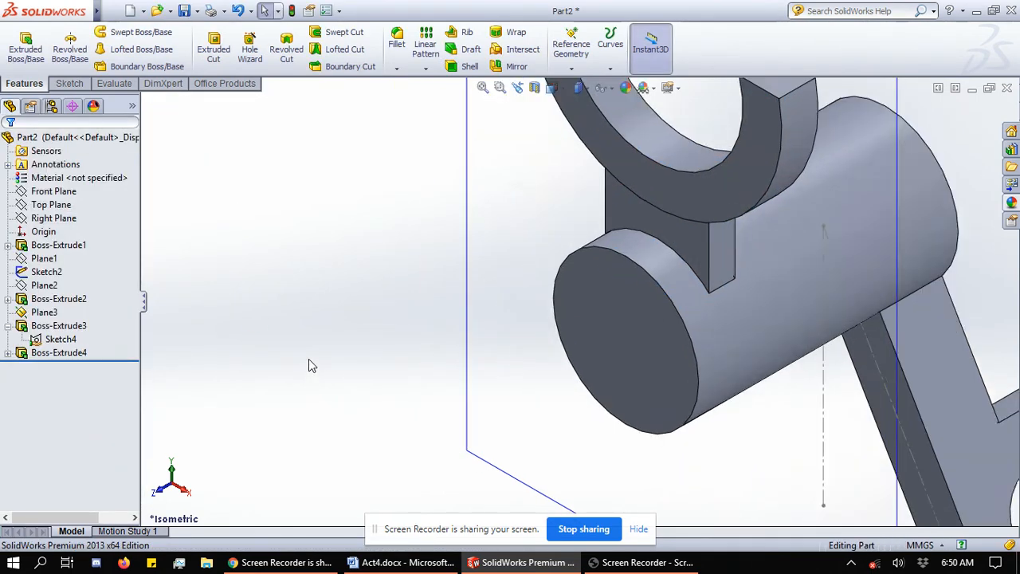
pyautogui.scroll(3, 309, 358)
pyautogui.scroll(-4, 955, 211)
pyautogui.scroll(4, 962, 207)
pyautogui.scroll(-4, 962, 207)
pyautogui.scroll(-3, 389, 276)
pyautogui.scroll(2, 390, 303)
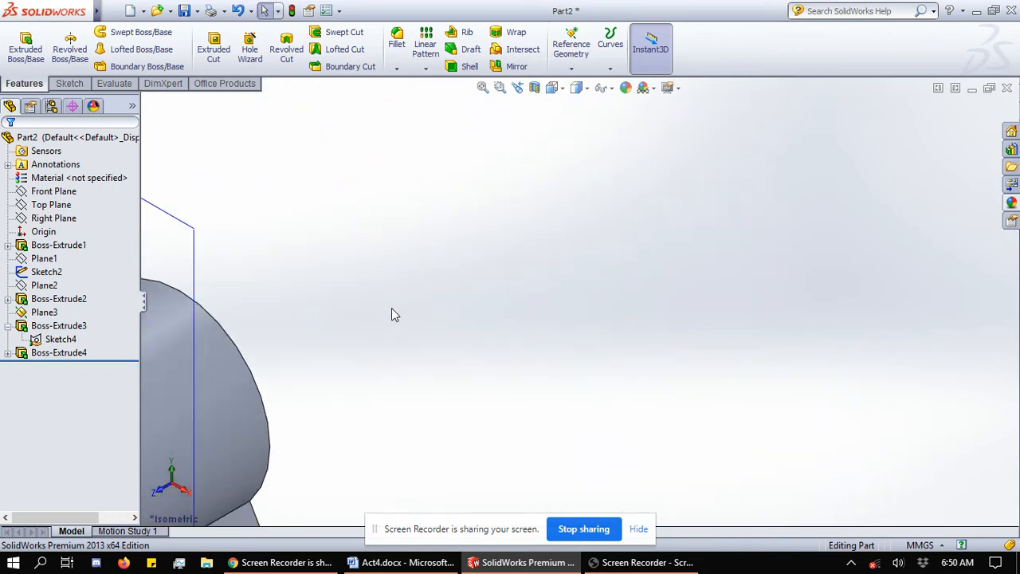
pyautogui.scroll(4, 395, 314)
pyautogui.scroll(1, 542, 334)
pyautogui.scroll(-2, 542, 336)
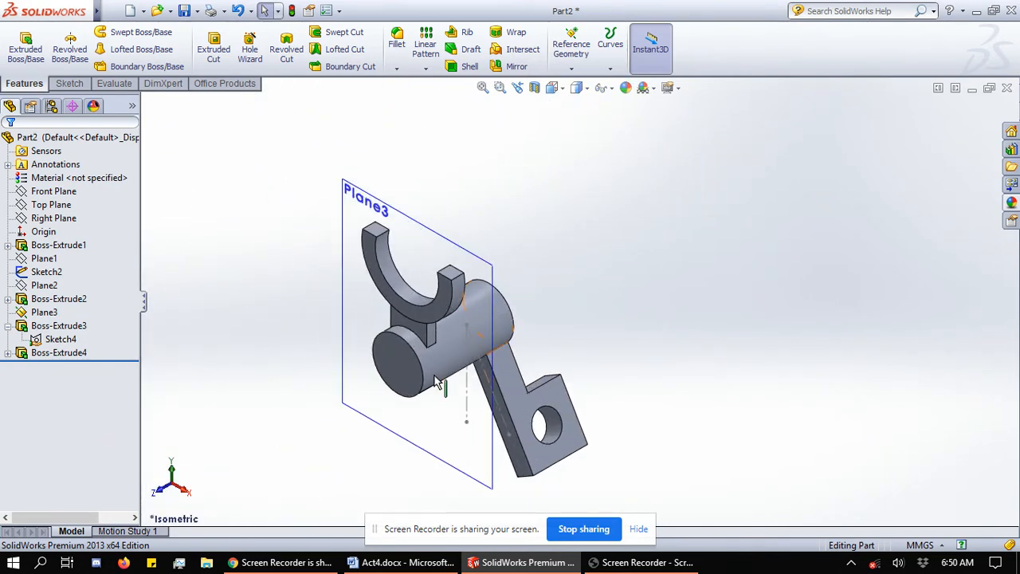
pyautogui.scroll(-2, 434, 383)
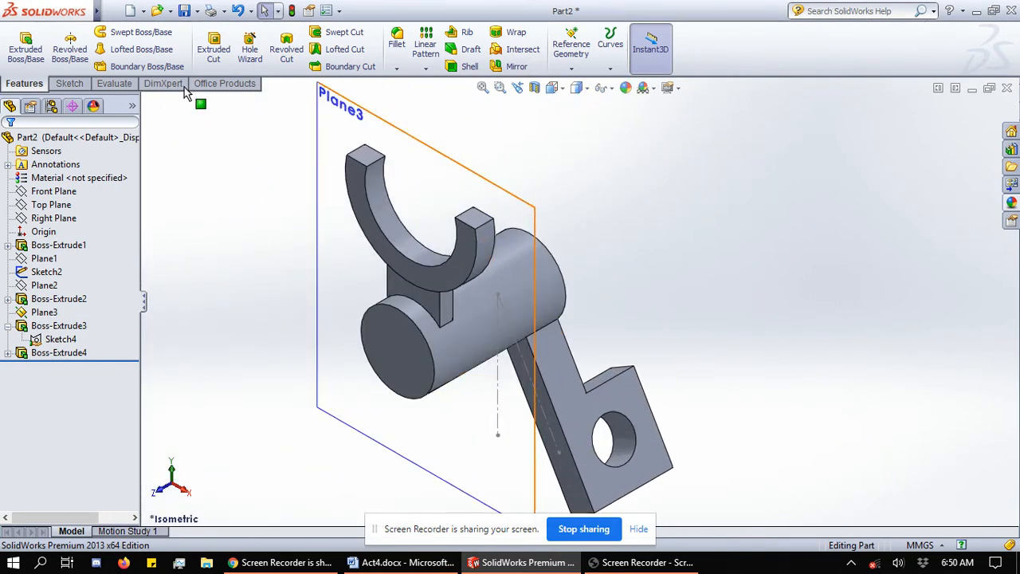
# Start a sketch on the cylinder's front end face and hide Plane3
pyautogui.click(406, 354)
pyautogui.rightClick(406, 353)
pyautogui.click(434, 242)
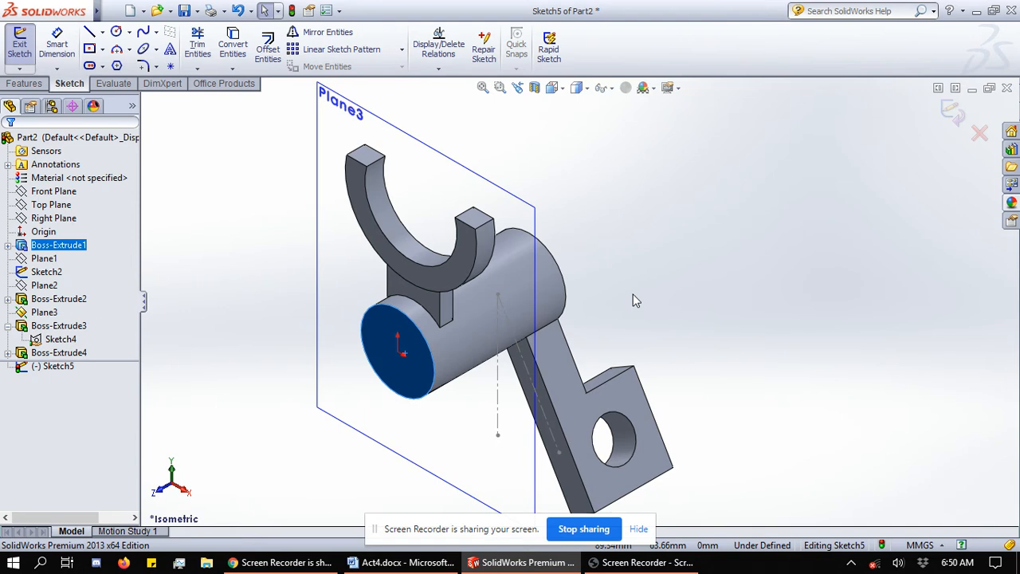
pyautogui.press('space')
pyautogui.click(647, 337)
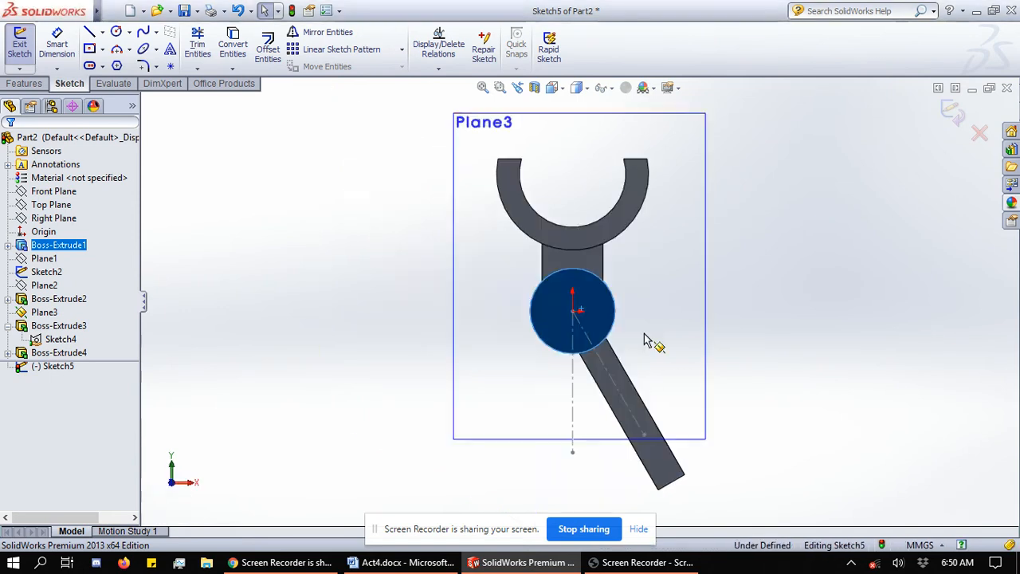
pyautogui.rightClick(40, 312)
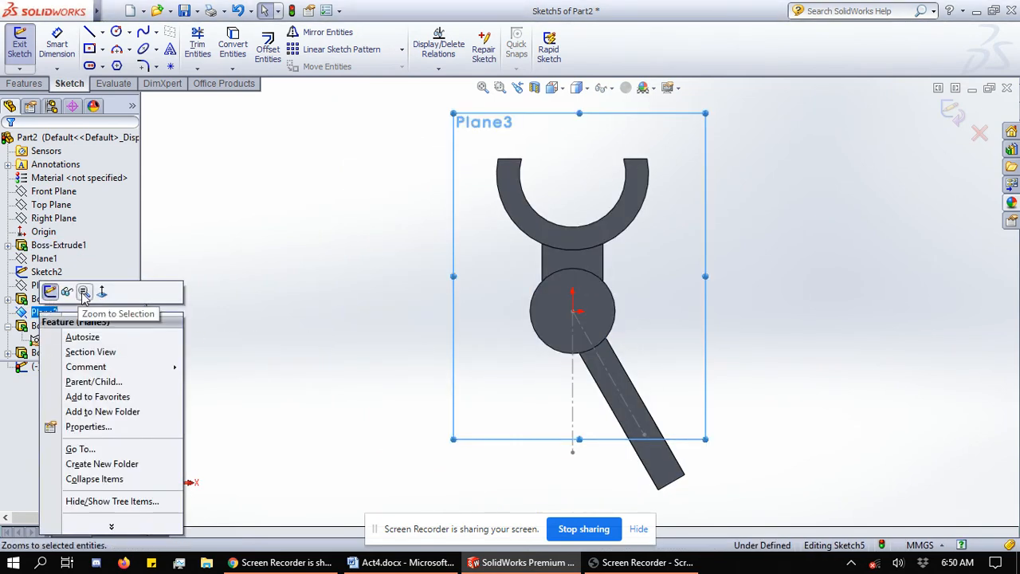
pyautogui.click(67, 291)
pyautogui.click(396, 271)
# Sketch a circle about 17 mm in diameter centred on the origin and check the bore's diameter in the Word drawing
pyautogui.click(116, 31)
pyautogui.click(572, 311)
pyautogui.click(609, 292)
pyautogui.hotkey('alt', 'Tab')
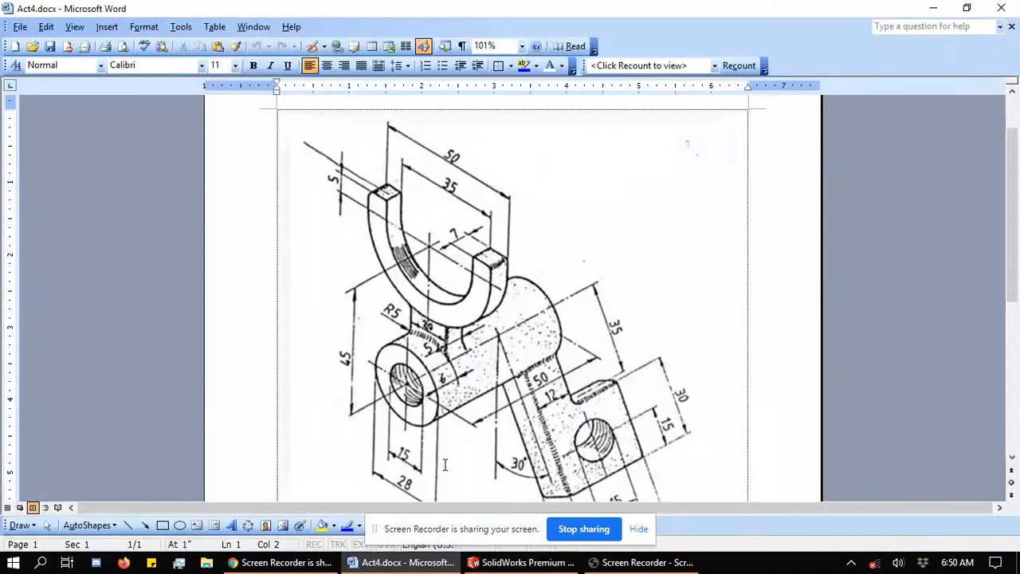
pyautogui.hotkey('alt', 'Tab')
pyautogui.press('Escape')
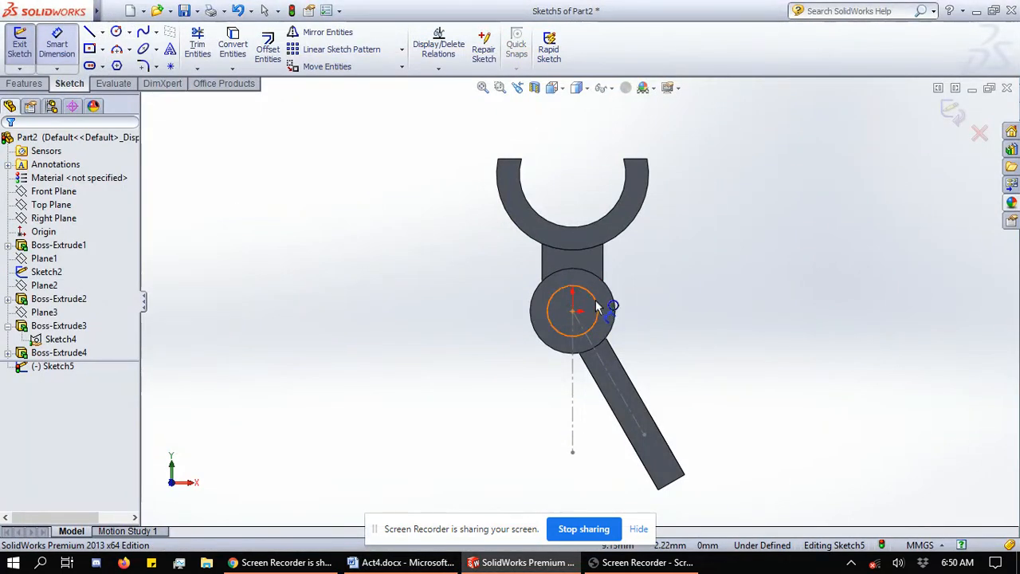
# Dimension the circle's diameter on the cylinder's end face as 15 mm
pyautogui.press('d')
pyautogui.click(598, 306)
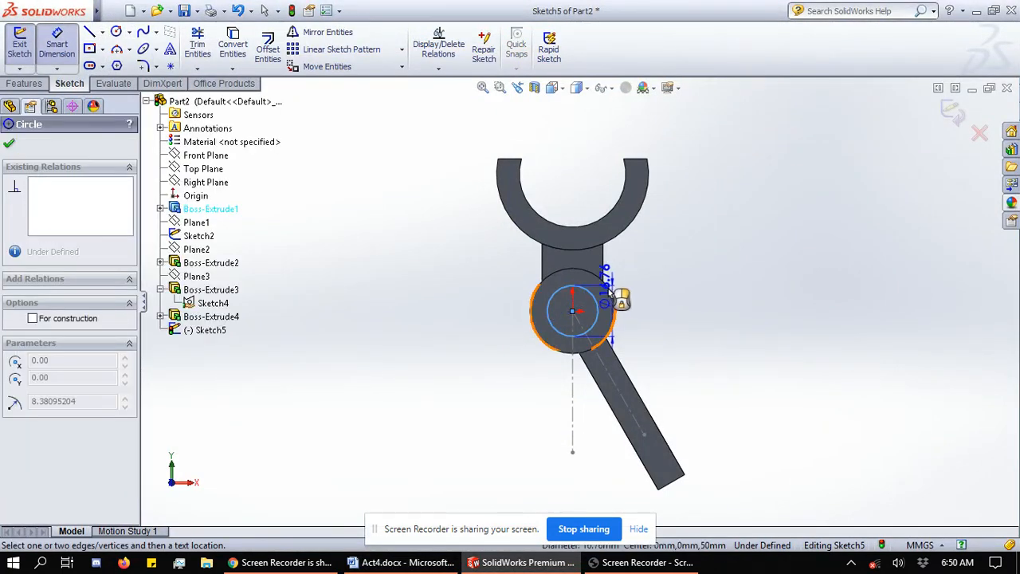
pyautogui.click(636, 289)
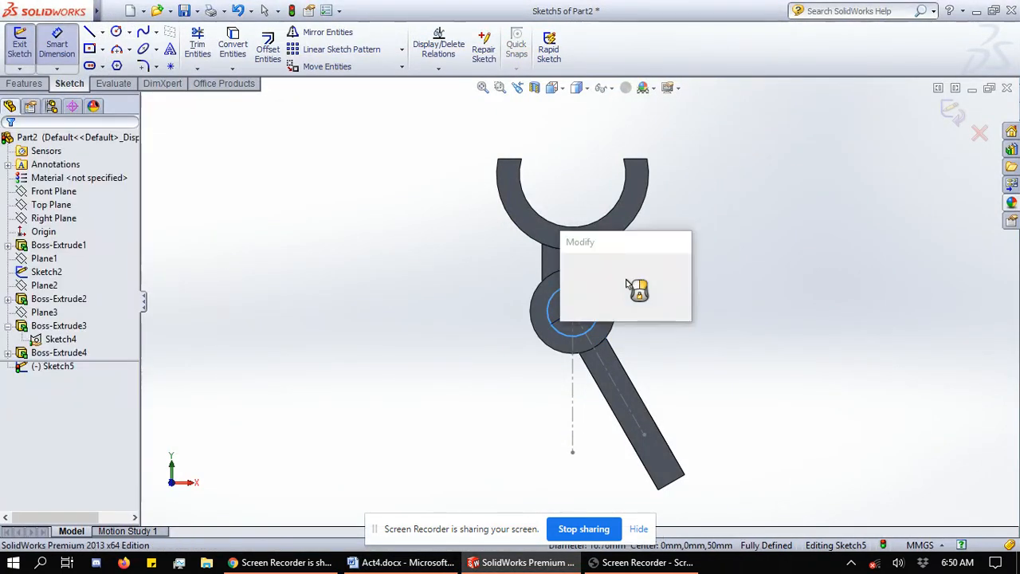
pyautogui.press('Return')
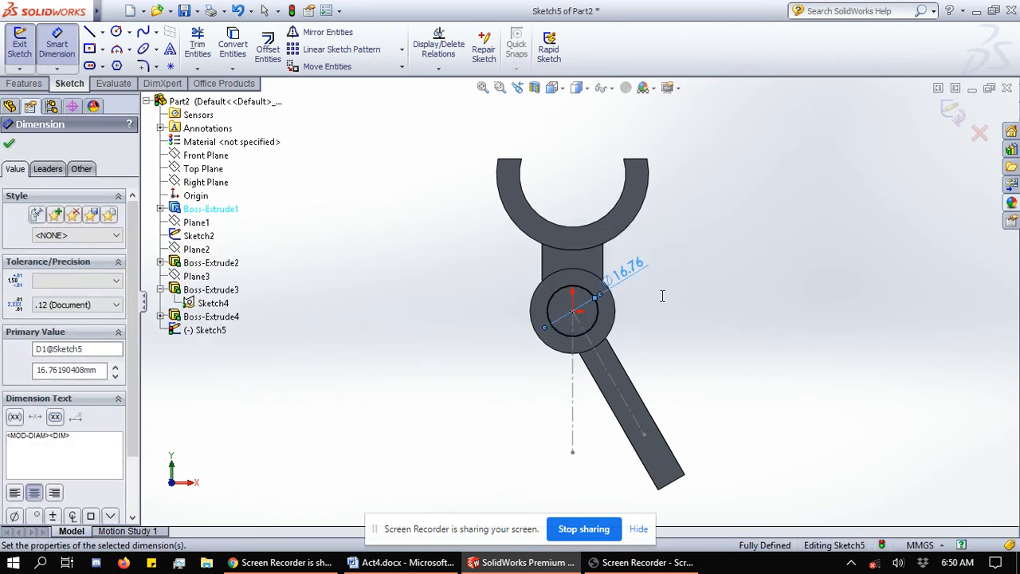
pyautogui.scroll(-1, 649, 324)
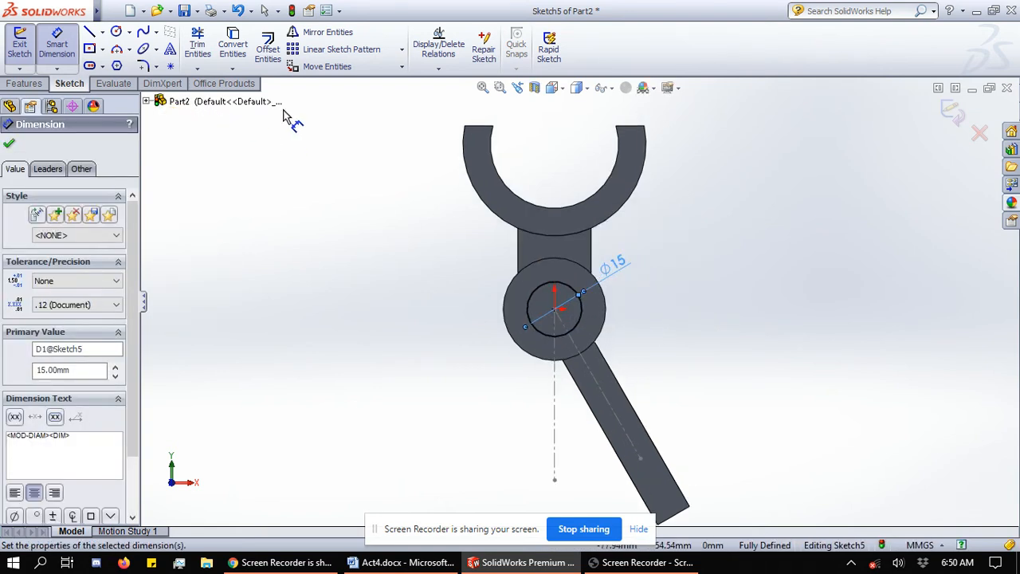
# Cut the 15 mm circle through the cylinder with the Through All condition and hide the leg's centreline sketch, Sketch2
pyautogui.click(555, 87)
pyautogui.click(641, 126)
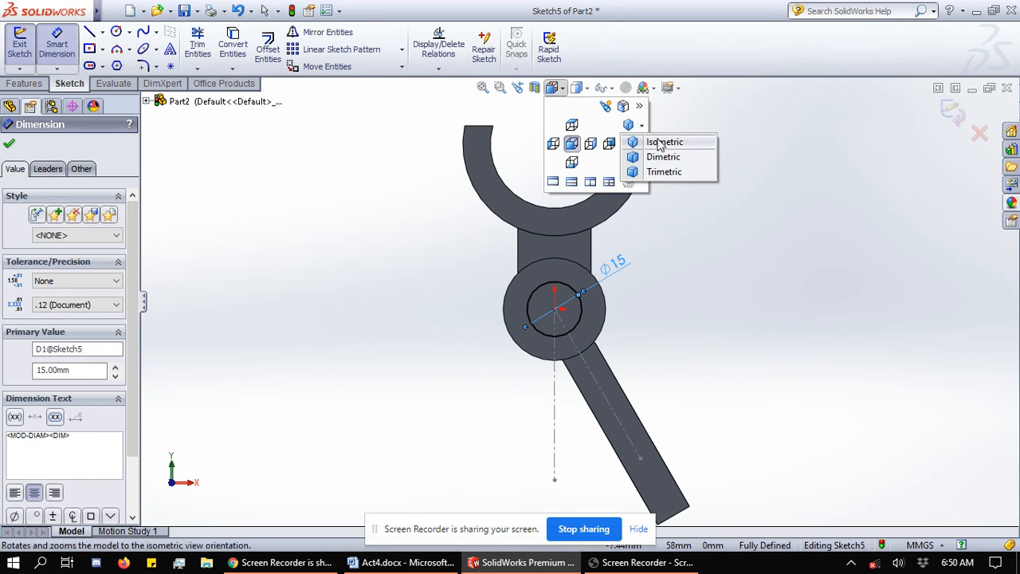
pyautogui.click(659, 144)
pyautogui.click(31, 83)
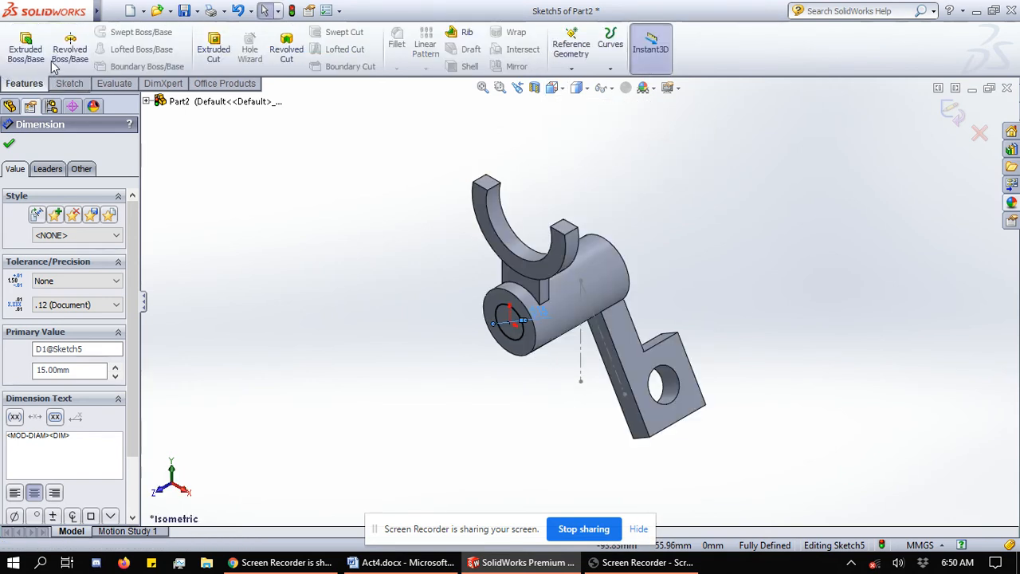
pyautogui.click(204, 44)
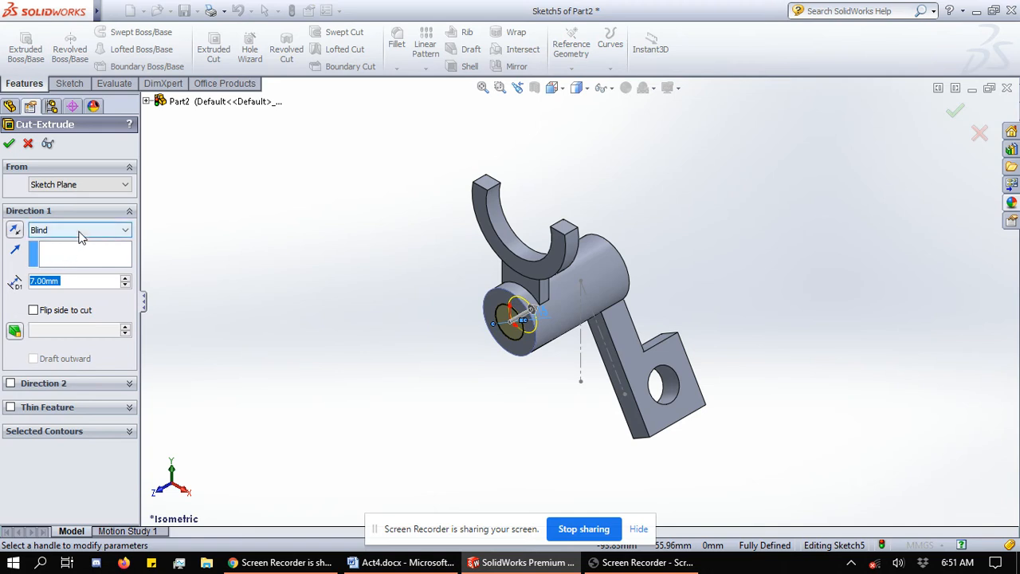
pyautogui.click(79, 230)
pyautogui.click(48, 249)
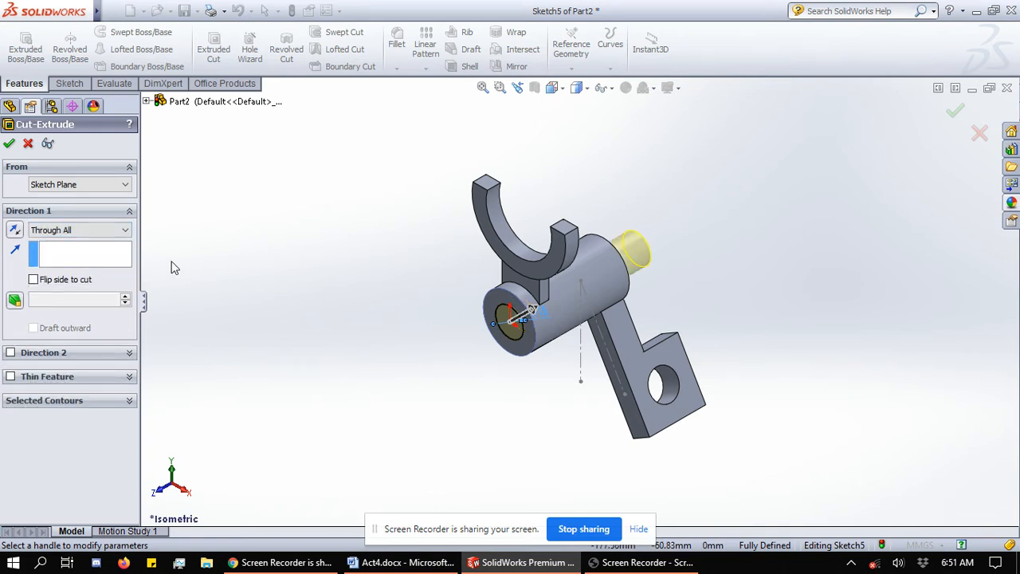
pyautogui.click(11, 142)
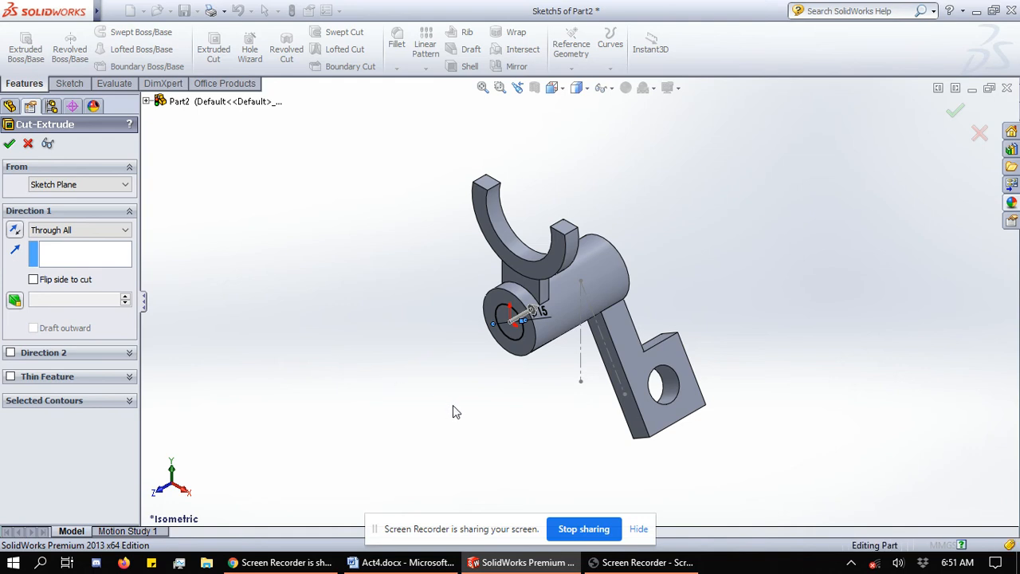
pyautogui.rightClick(581, 368)
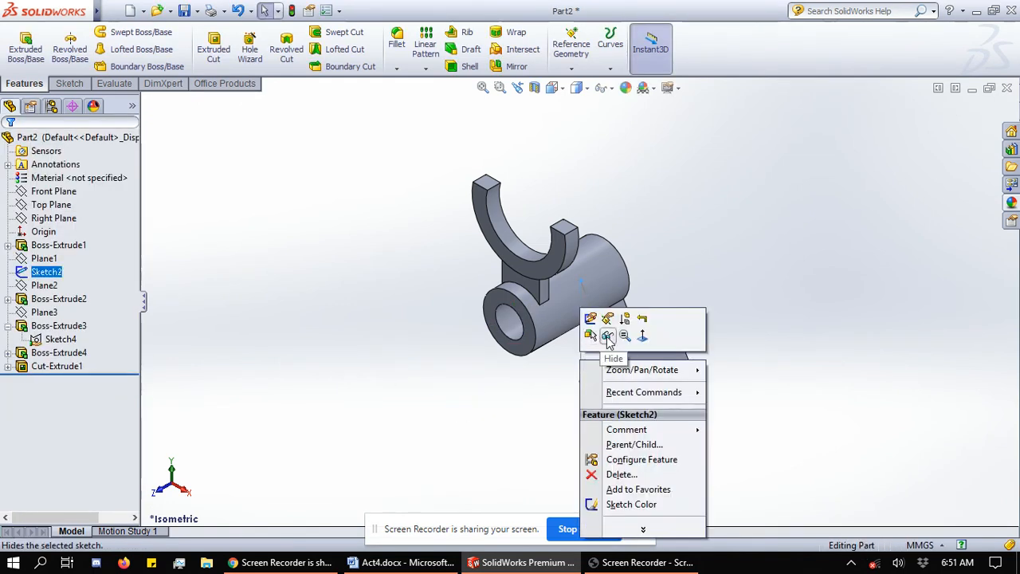
pyautogui.click(592, 336)
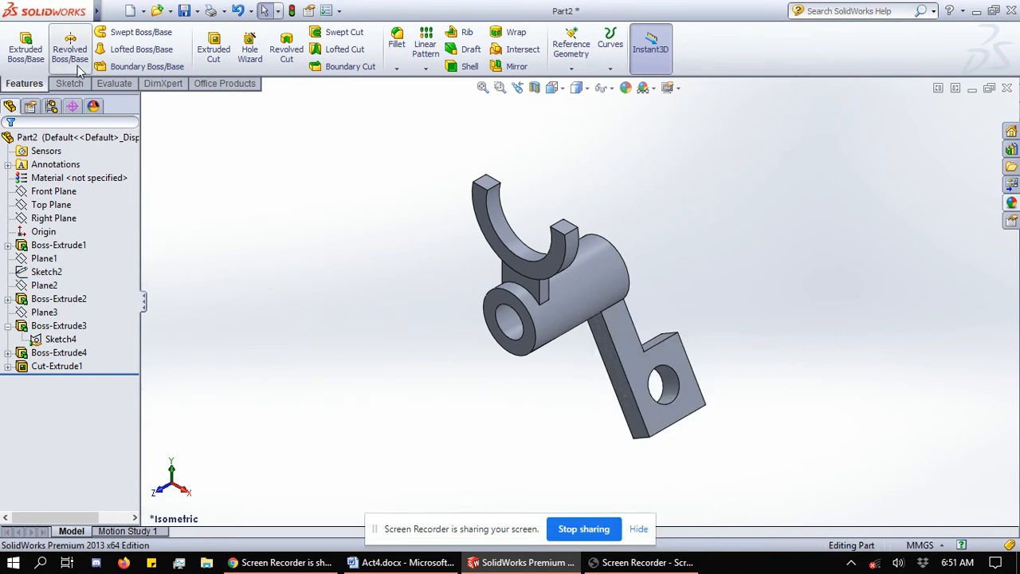
# Start a constant-radius fillet on the front edge where the web meets the cylinder, with a 5 mm radius
pyautogui.click(543, 302)
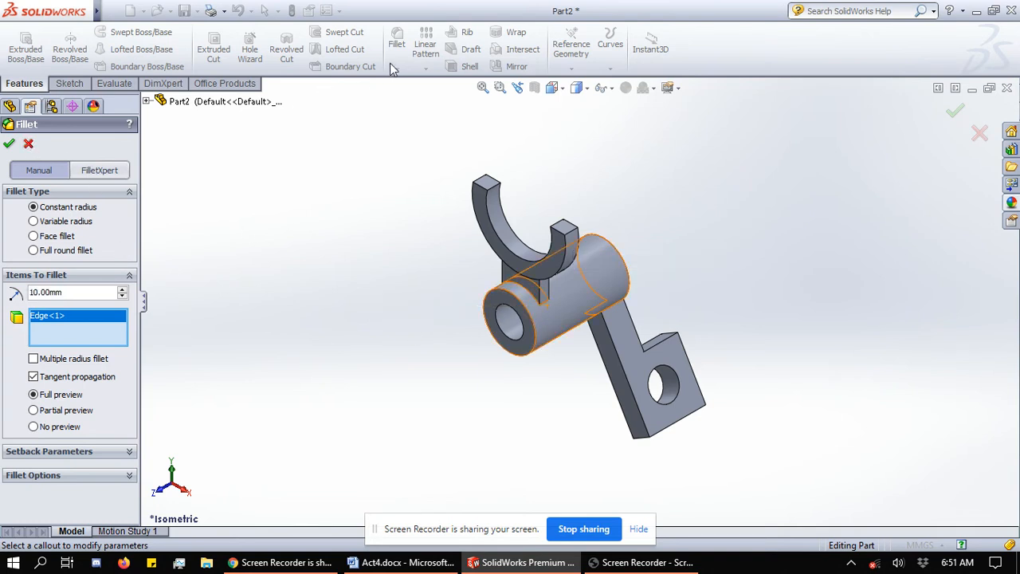
pyautogui.press('Escape')
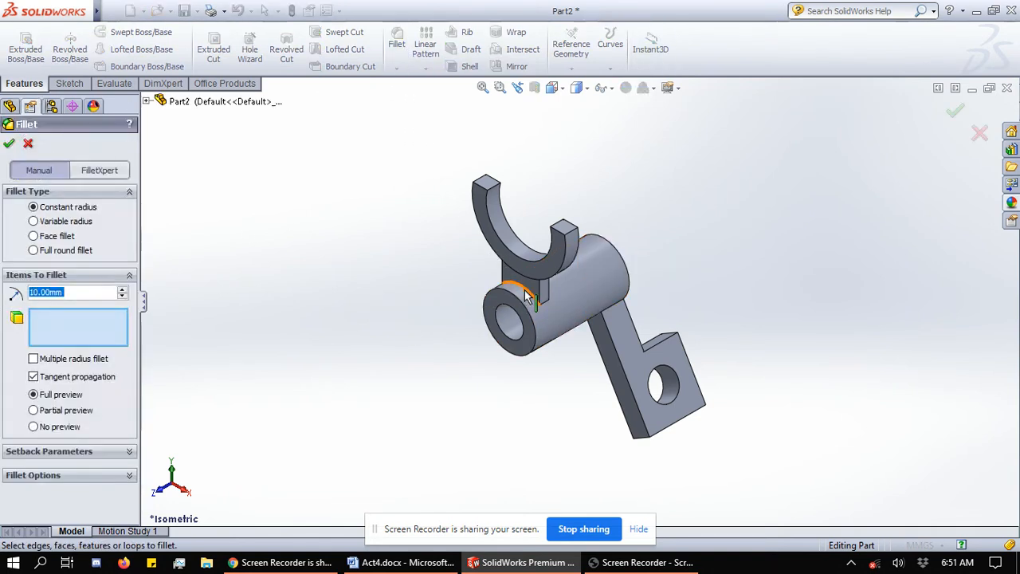
pyautogui.click(525, 295)
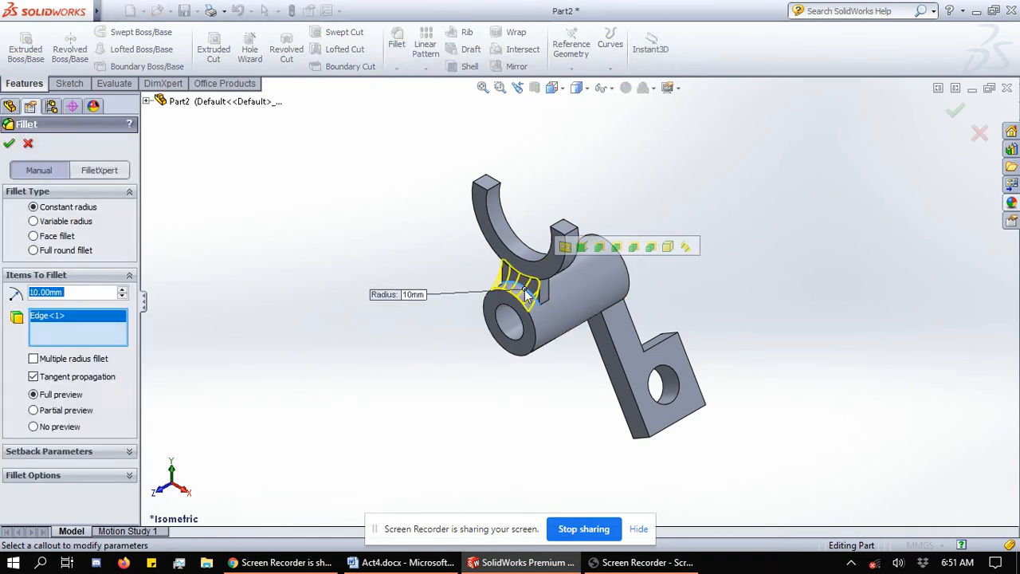
pyautogui.click(51, 292)
pyautogui.doubleClick(36, 292)
pyautogui.write('5')
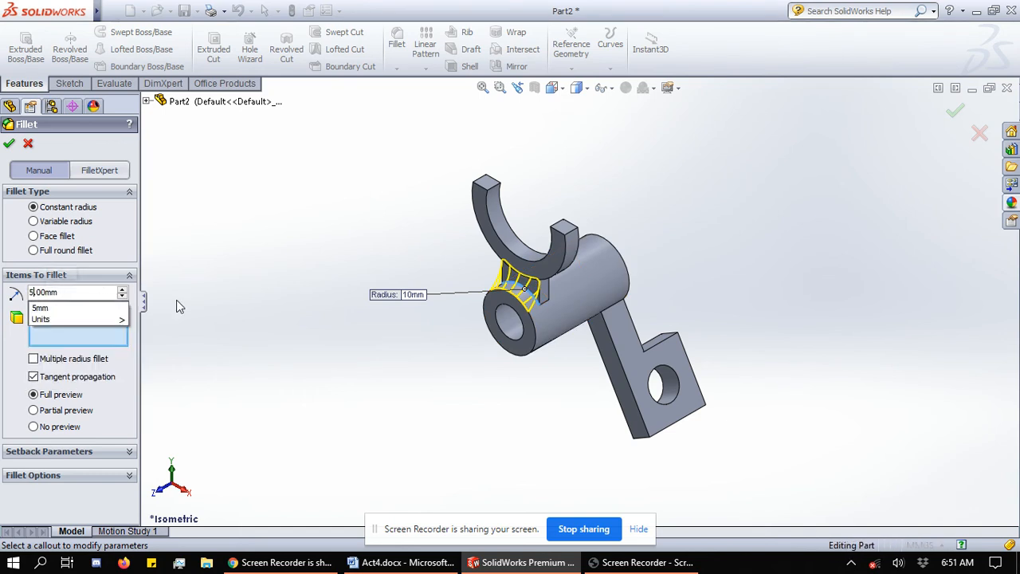
pyautogui.press('Return')
# Check the web's fillet in the Word drawing and set the fillet radius to 1 mm
pyautogui.hotkey('alt', 'Tab')
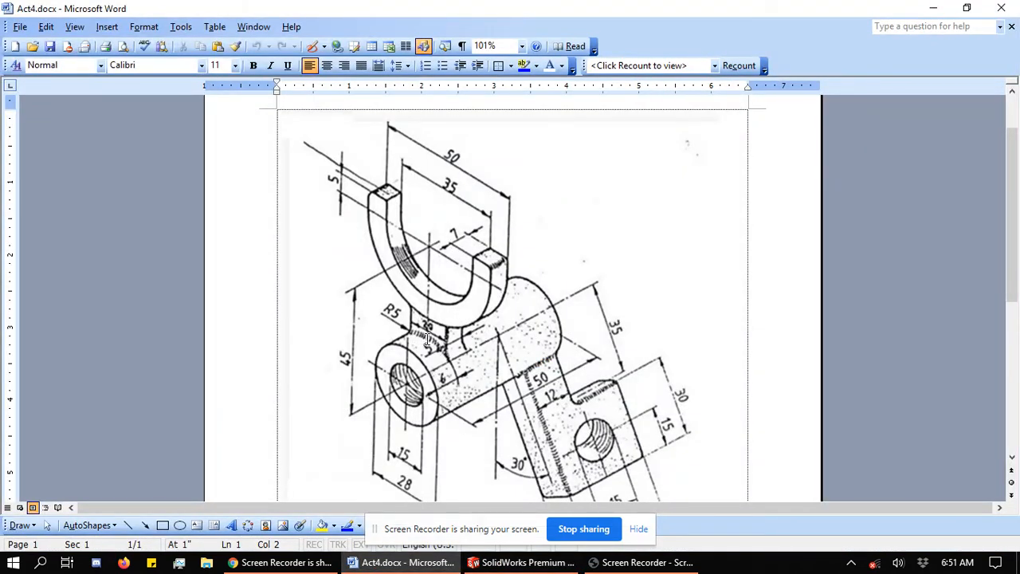
pyautogui.hotkey('alt', 'Tab')
pyautogui.click(32, 293)
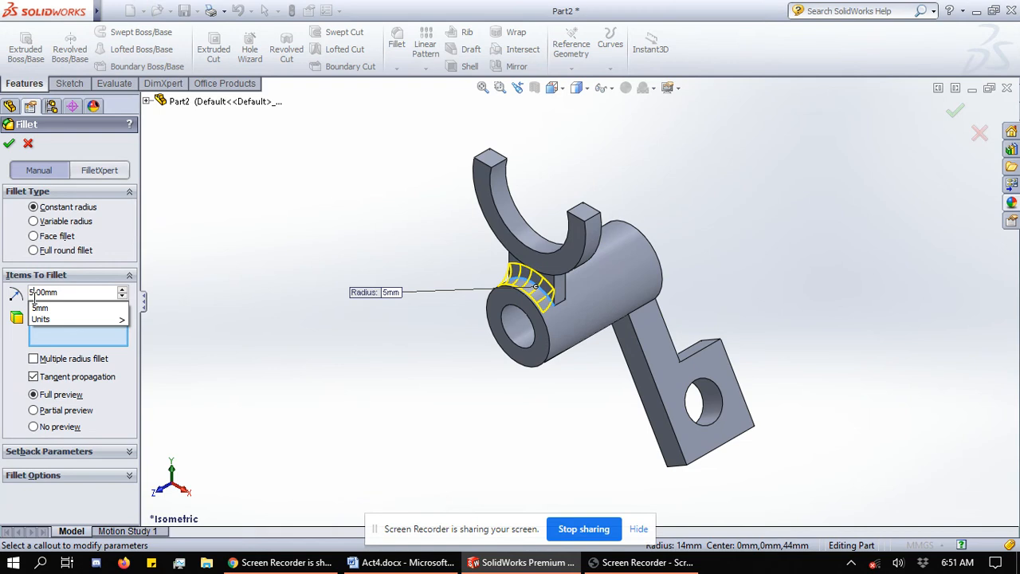
pyautogui.write('10mm')
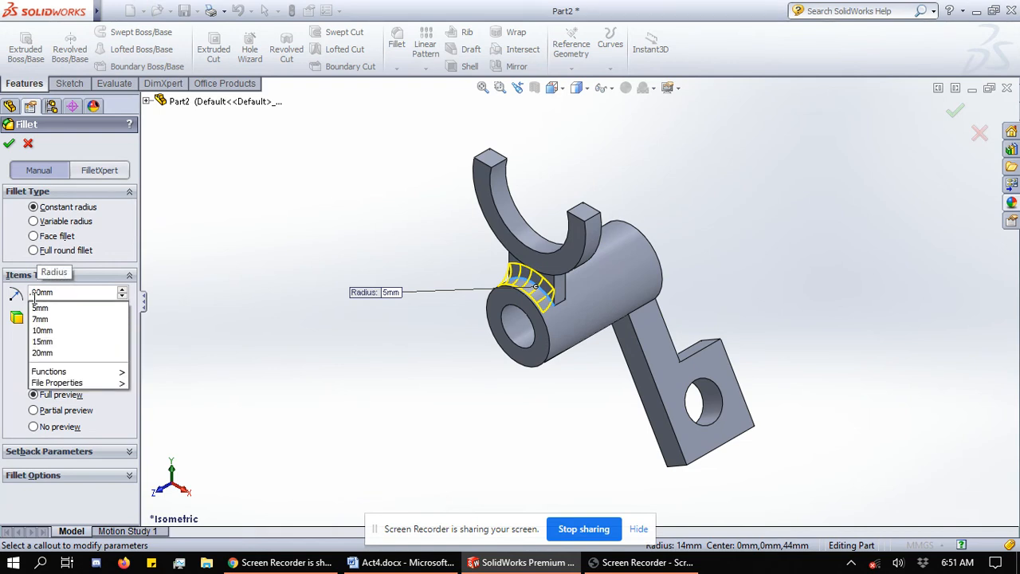
pyautogui.press('Return')
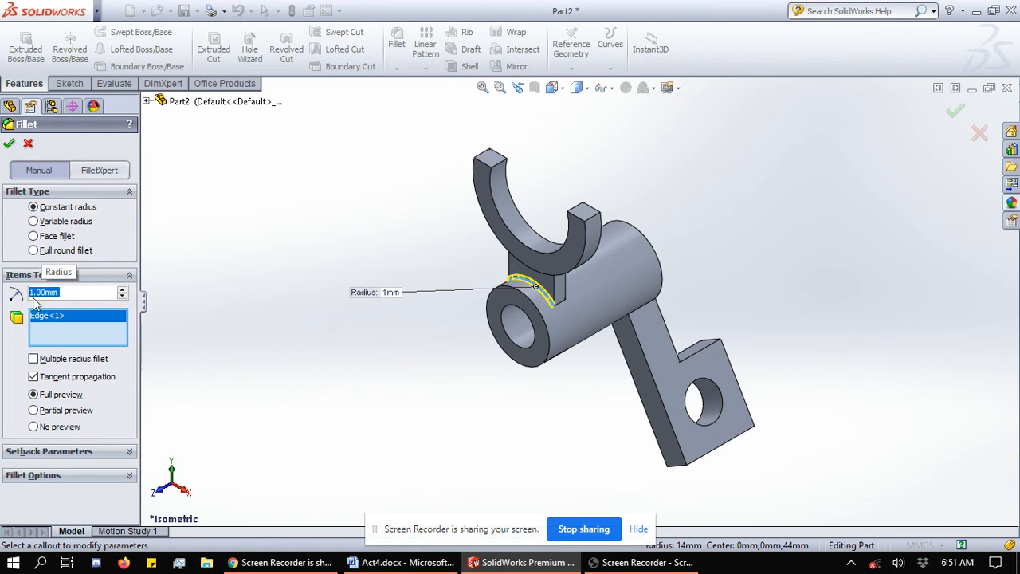
# Add the web's remaining base edge and its vertical corner edges to the selection and apply the 1 mm fillet
pyautogui.click(560, 303)
pyautogui.click(565, 297)
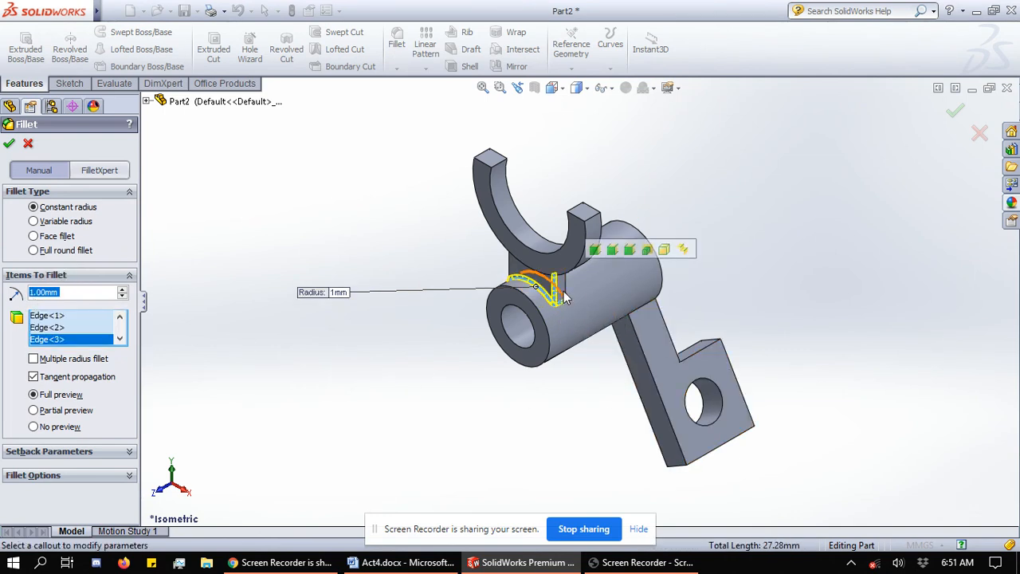
pyautogui.click(564, 297)
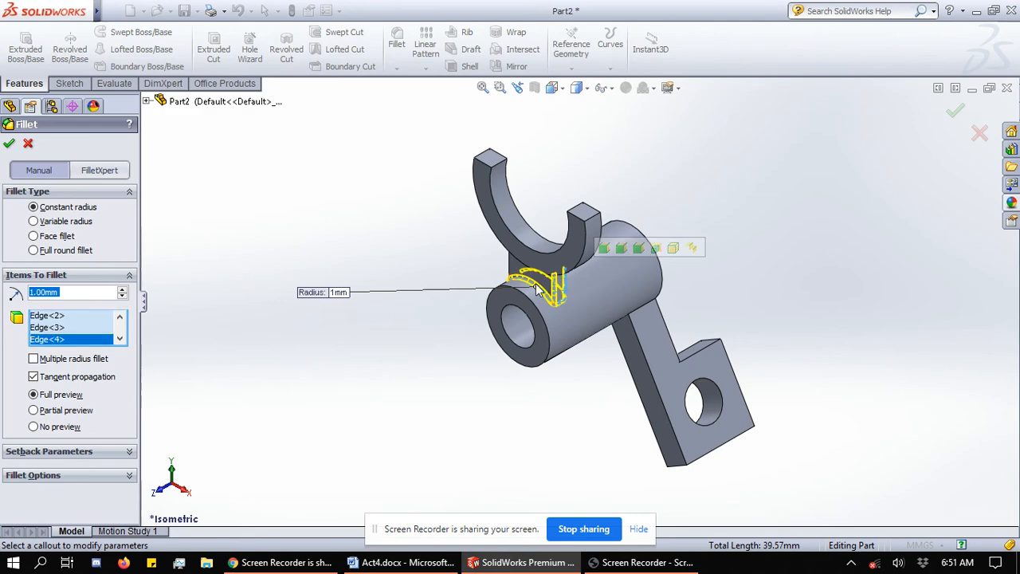
pyautogui.click(510, 271)
pyautogui.rightClick(432, 253)
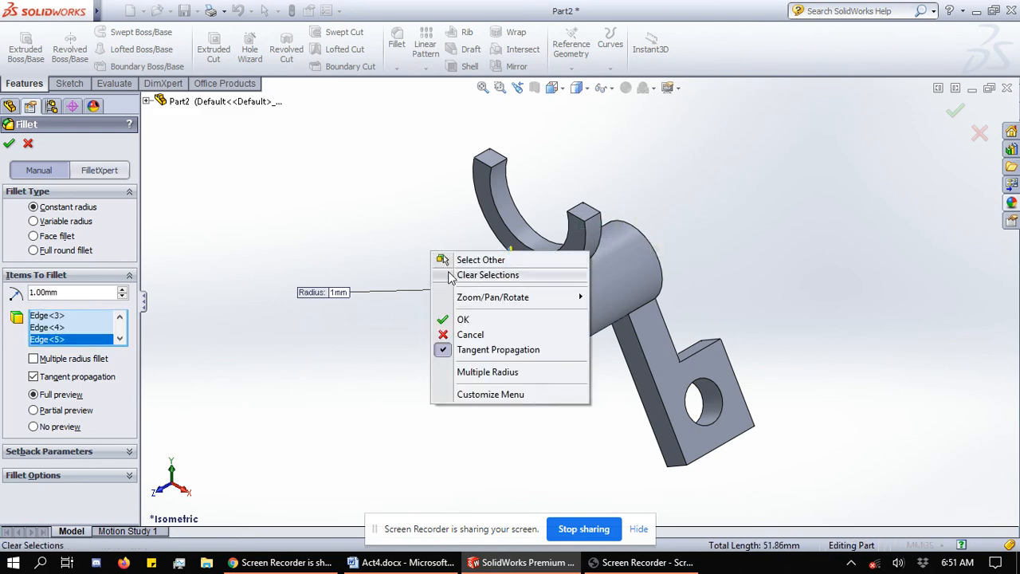
pyautogui.moveTo(510, 296)
pyautogui.click(635, 358)
pyautogui.moveTo(678, 358); pyautogui.dragTo(698, 304)
pyautogui.rightClick(651, 236)
pyautogui.click(698, 306)
pyautogui.click(680, 271)
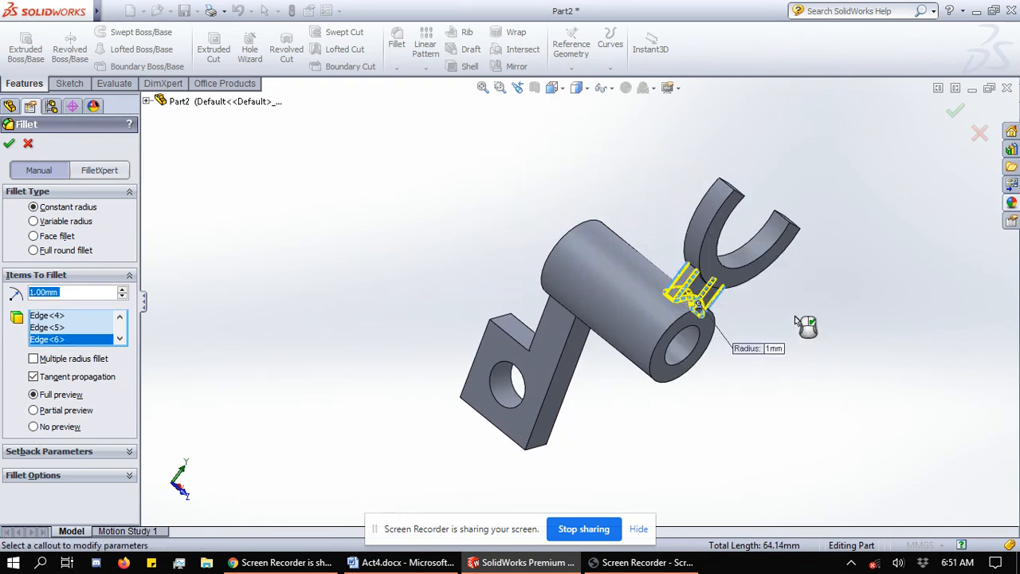
pyautogui.press('Return')
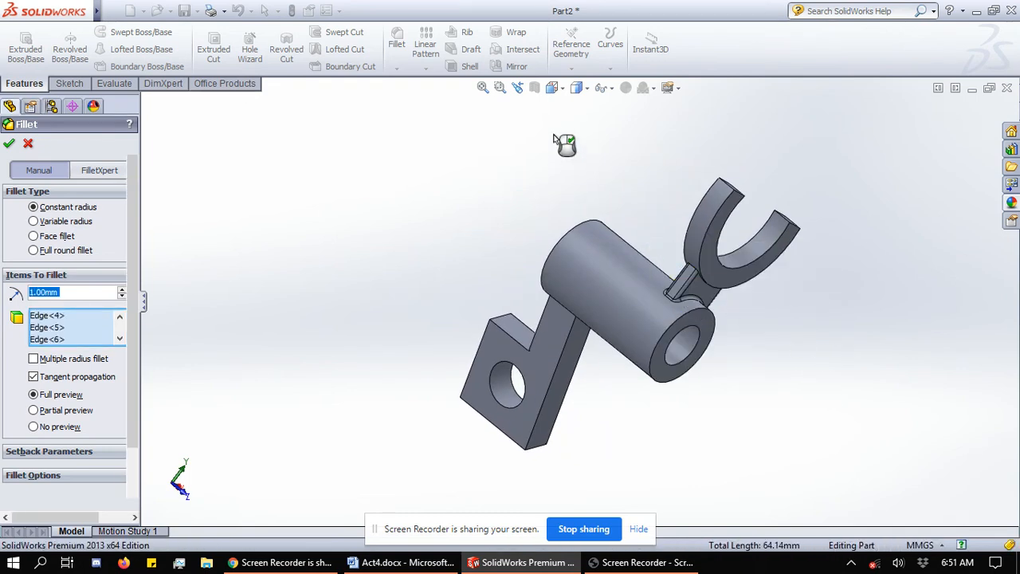
# Start a 1 mm fillet on the outer top edges of both fork tips and the leg's edge above the lug, checking the Word drawing
pyautogui.click(563, 89)
pyautogui.click(563, 88)
pyautogui.click(563, 88)
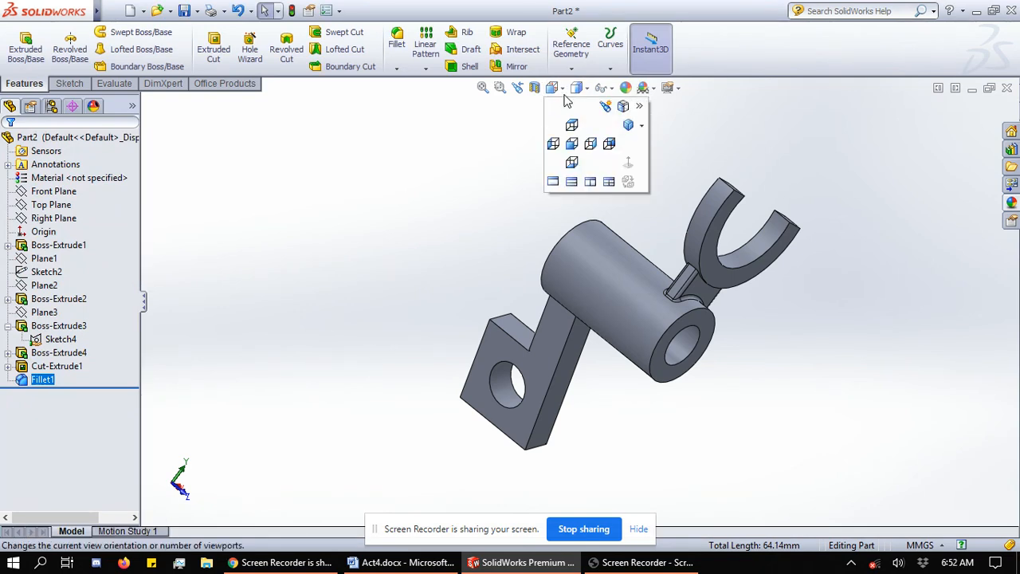
pyautogui.click(630, 128)
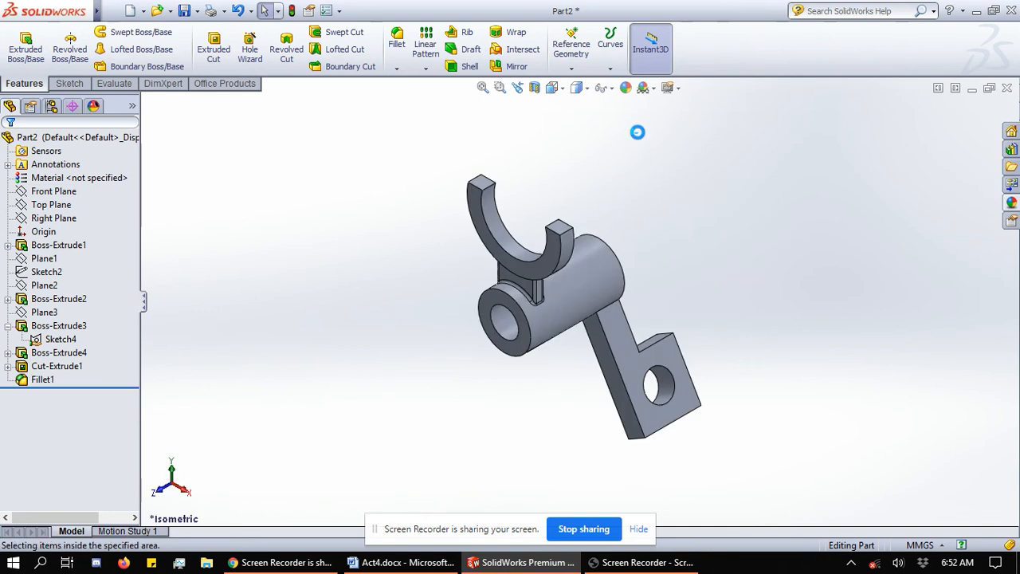
pyautogui.scroll(-3, 708, 347)
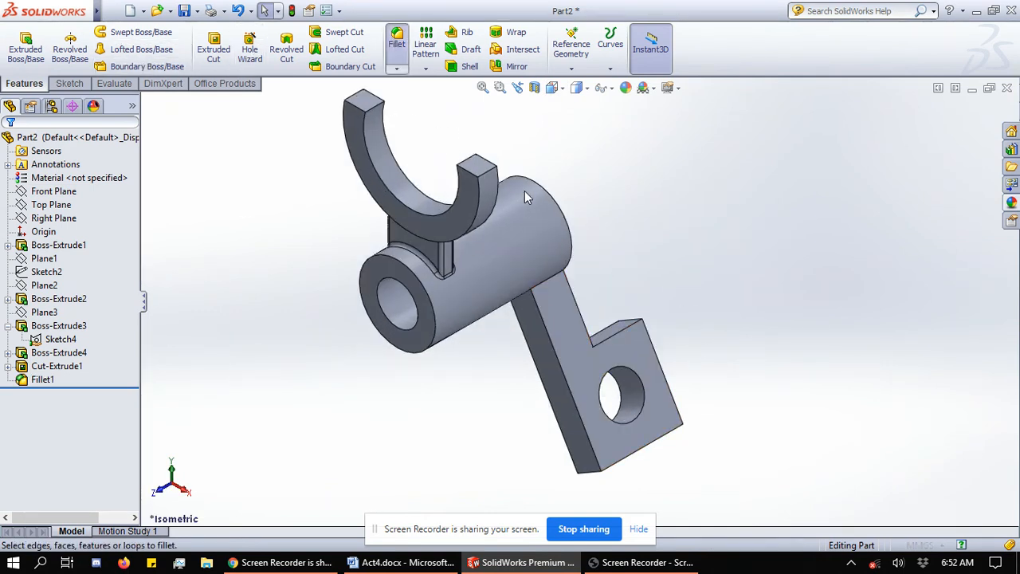
pyautogui.click(488, 169)
pyautogui.click(350, 97)
pyautogui.hotkey('alt', 'Tab')
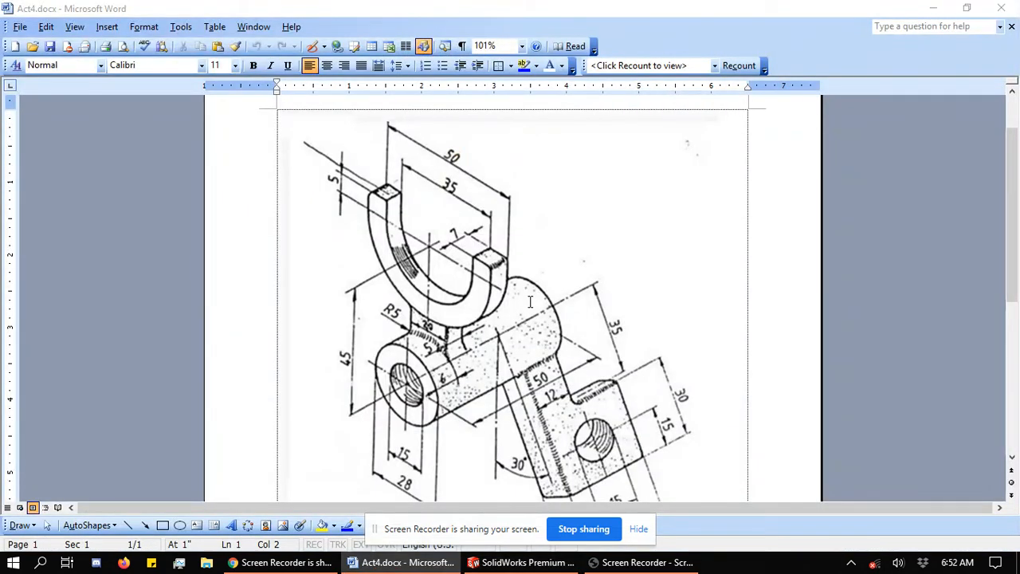
pyautogui.hotkey('alt', 'Tab')
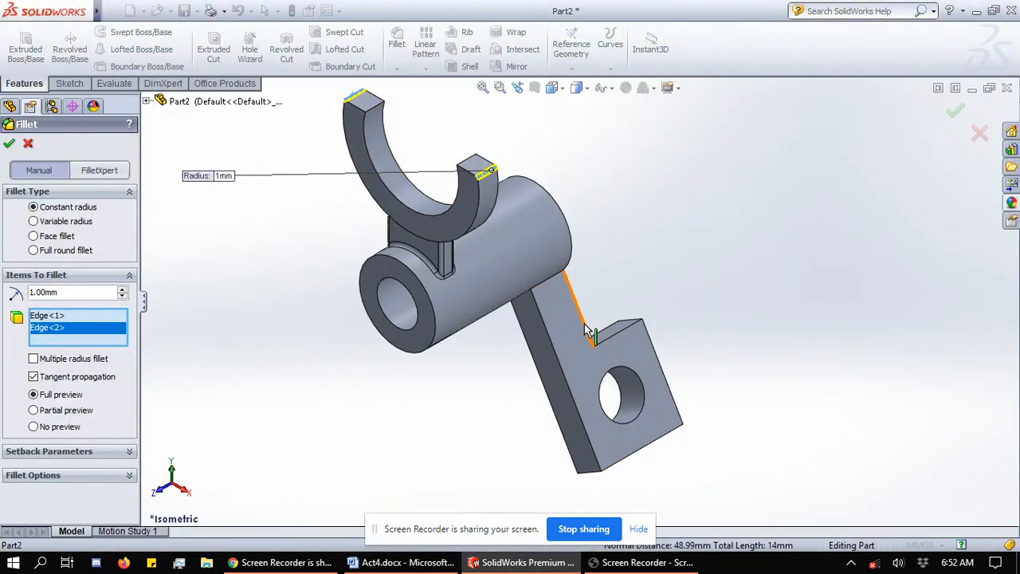
pyautogui.click(585, 329)
pyautogui.click(542, 345)
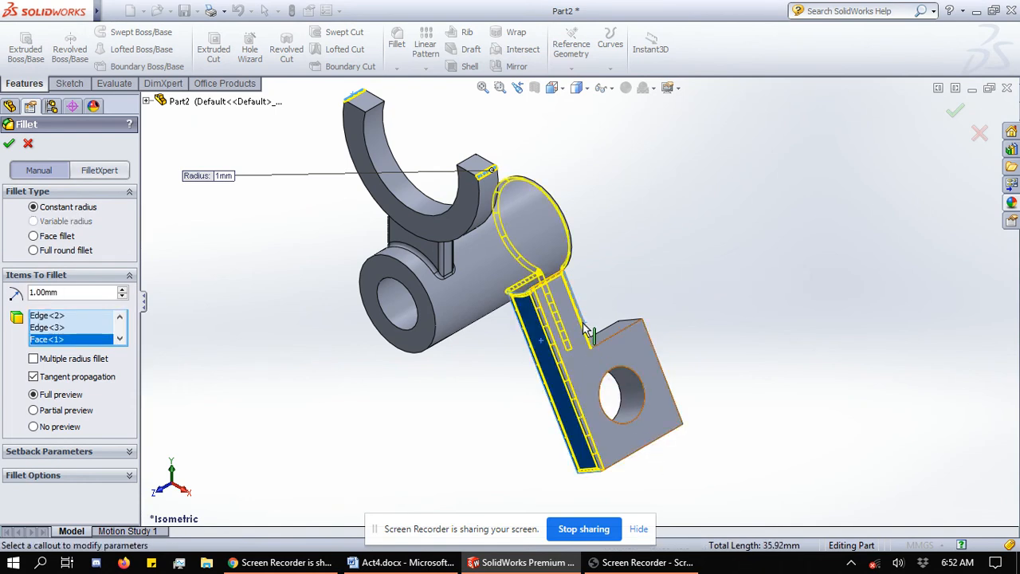
pyautogui.rightClick(44, 341)
pyautogui.click(79, 365)
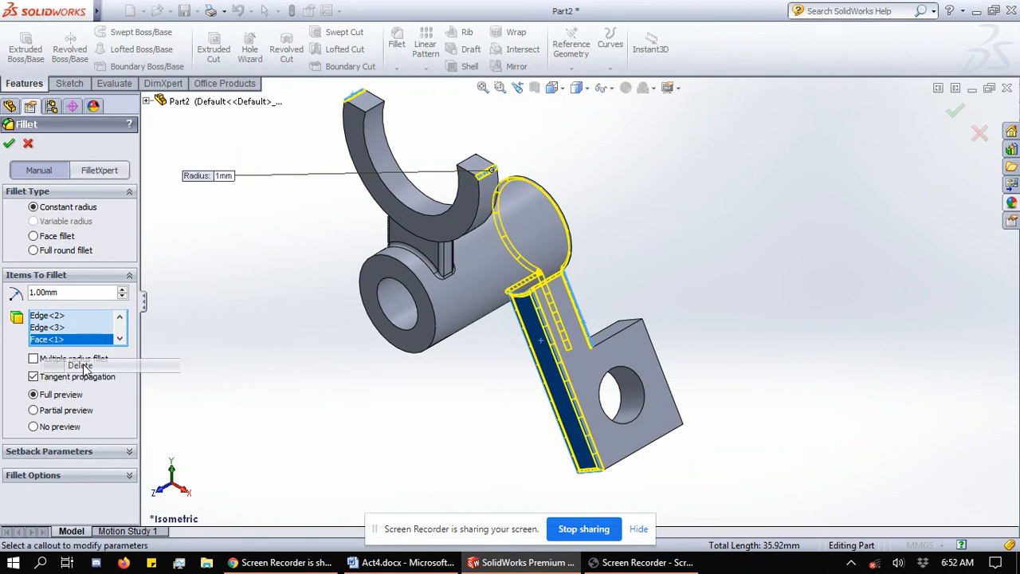
pyautogui.click(536, 344)
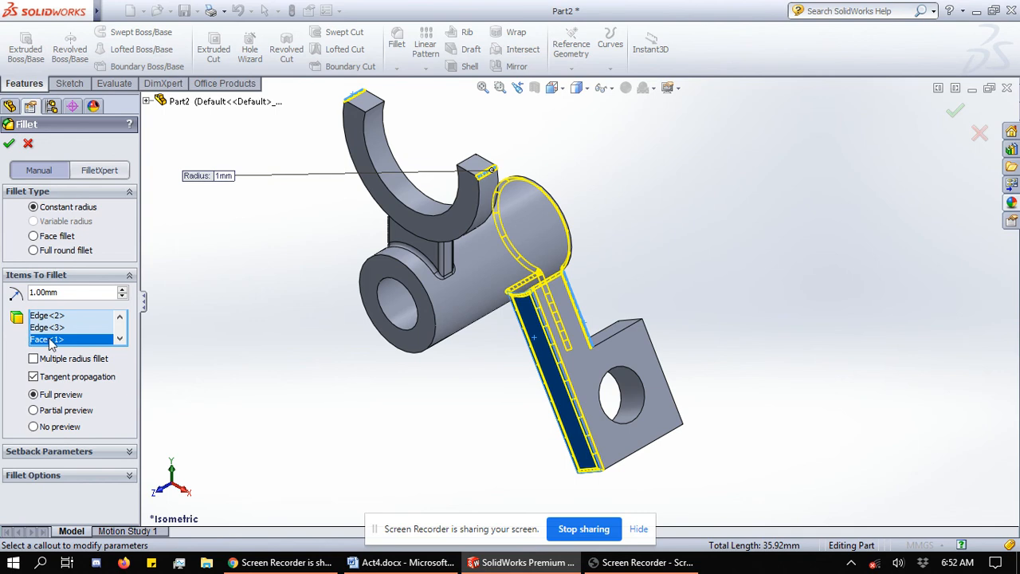
pyautogui.rightClick(50, 343)
pyautogui.click(80, 363)
# Add the two long edges of the leg's narrow side face and its lower end edge to the 1 mm fillet
pyautogui.click(549, 345)
pyautogui.click(536, 362)
pyautogui.click(590, 474)
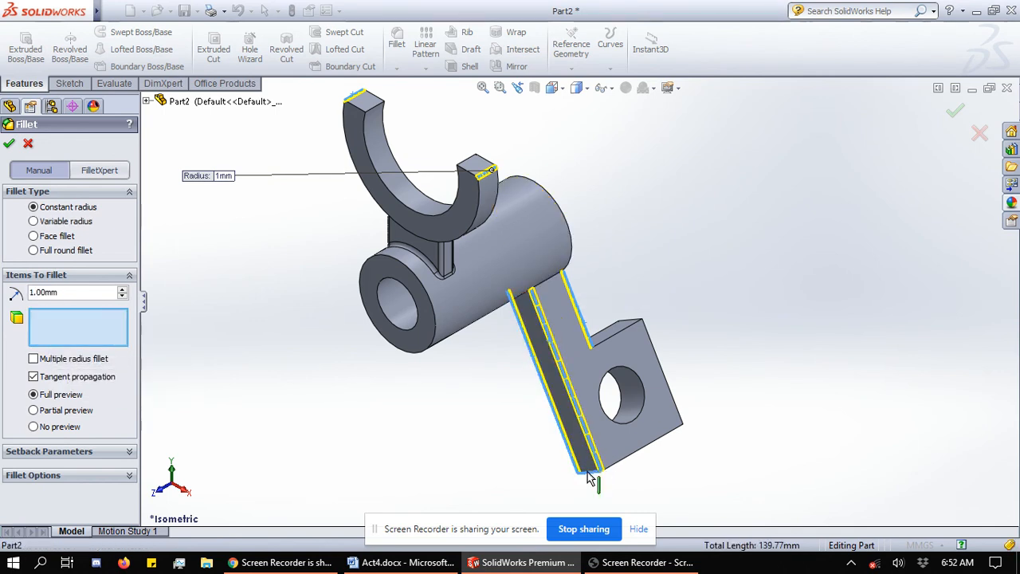
pyautogui.click(545, 284)
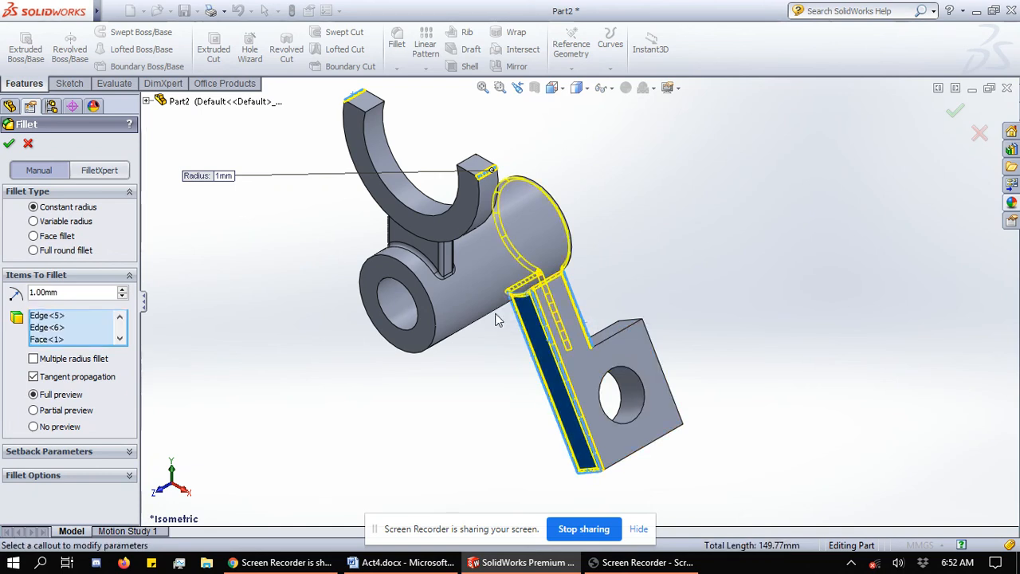
pyautogui.rightClick(84, 343)
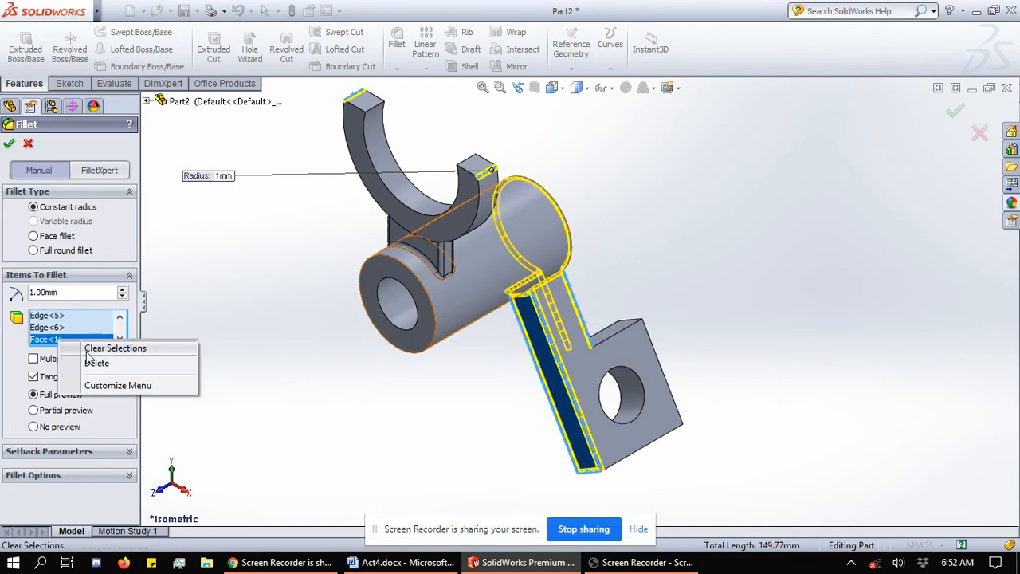
pyautogui.click(108, 348)
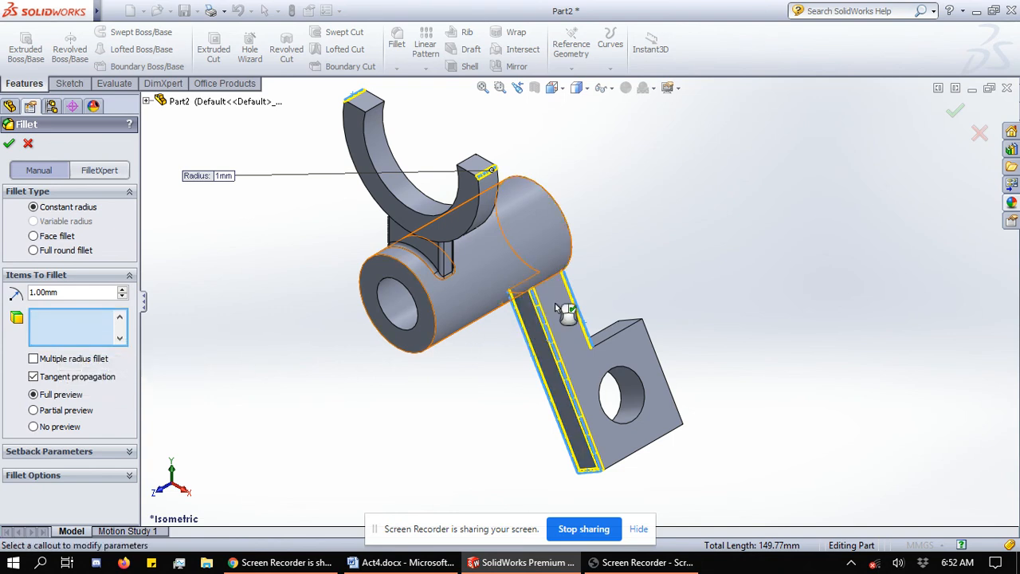
pyautogui.click(546, 280)
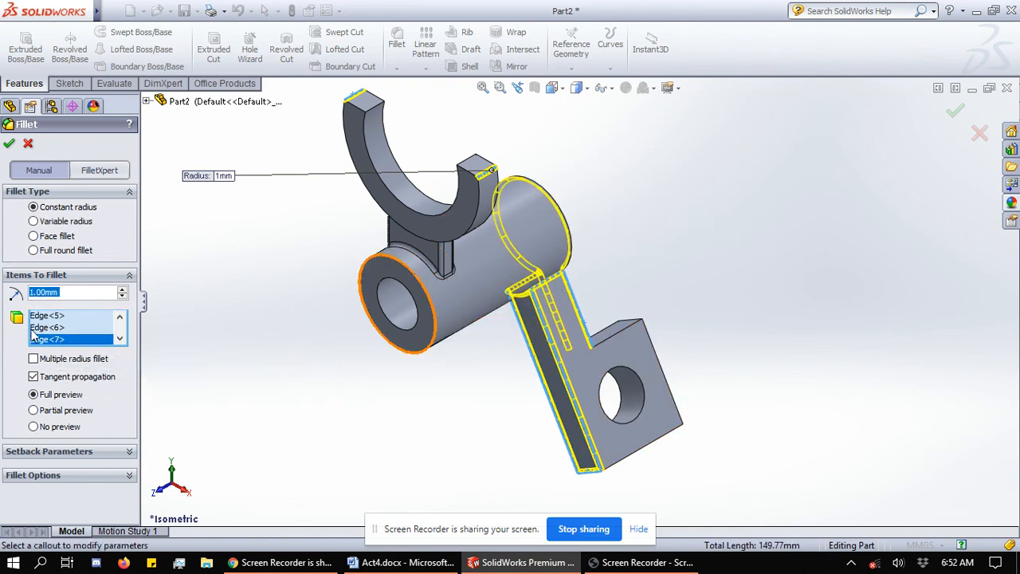
pyautogui.rightClick(58, 341)
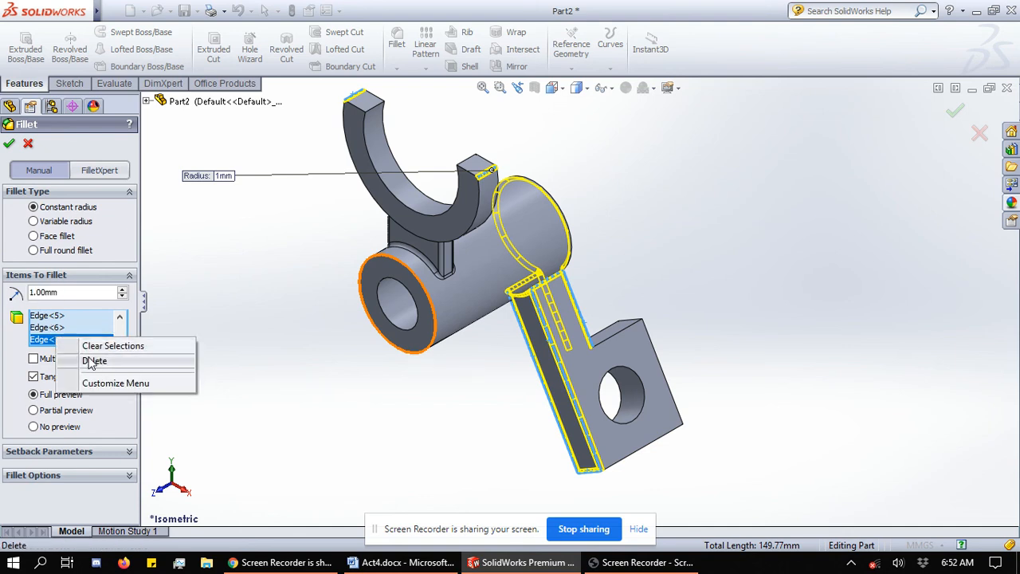
pyautogui.click(87, 358)
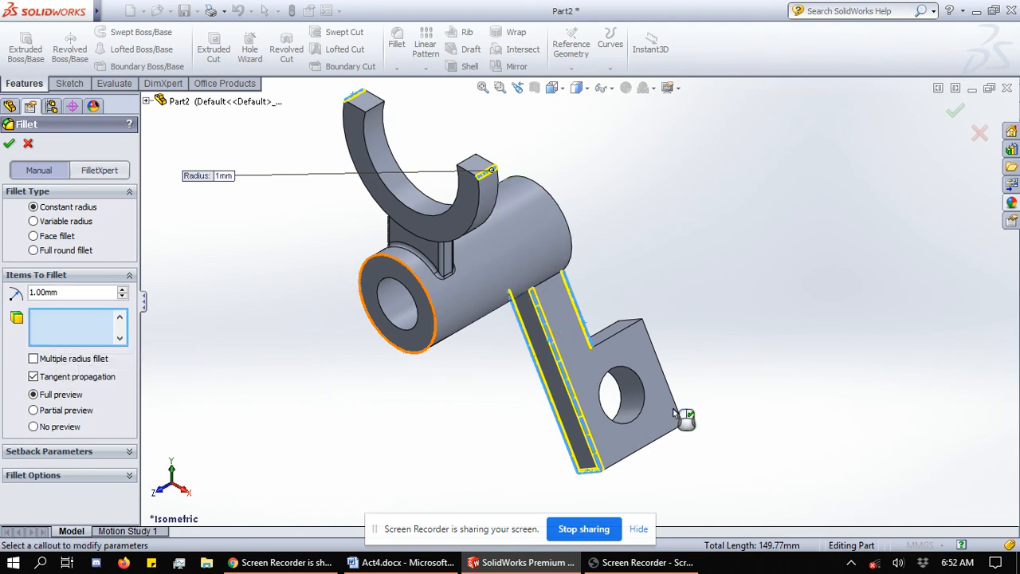
# Add the lug's upper face and edges, front side edge and lower front edge to the selection and apply the 1 mm fillet
pyautogui.click(616, 340)
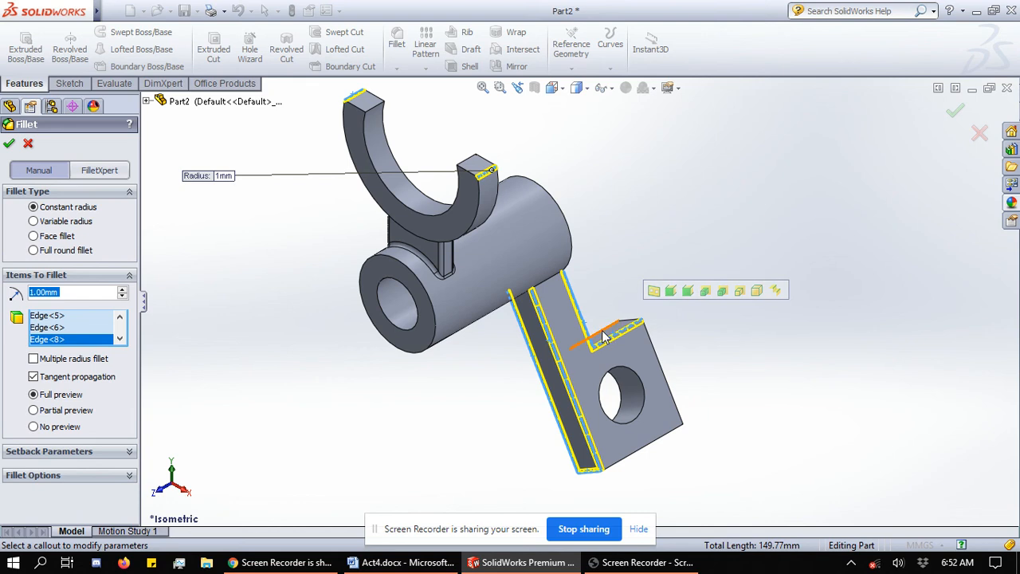
pyautogui.click(632, 327)
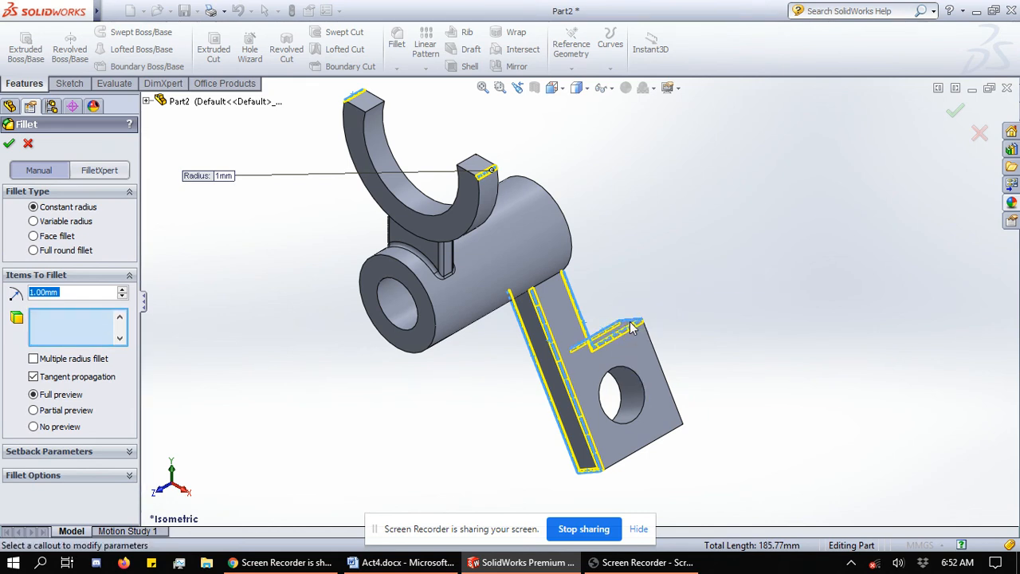
pyautogui.click(603, 339)
pyautogui.click(668, 381)
pyautogui.click(671, 432)
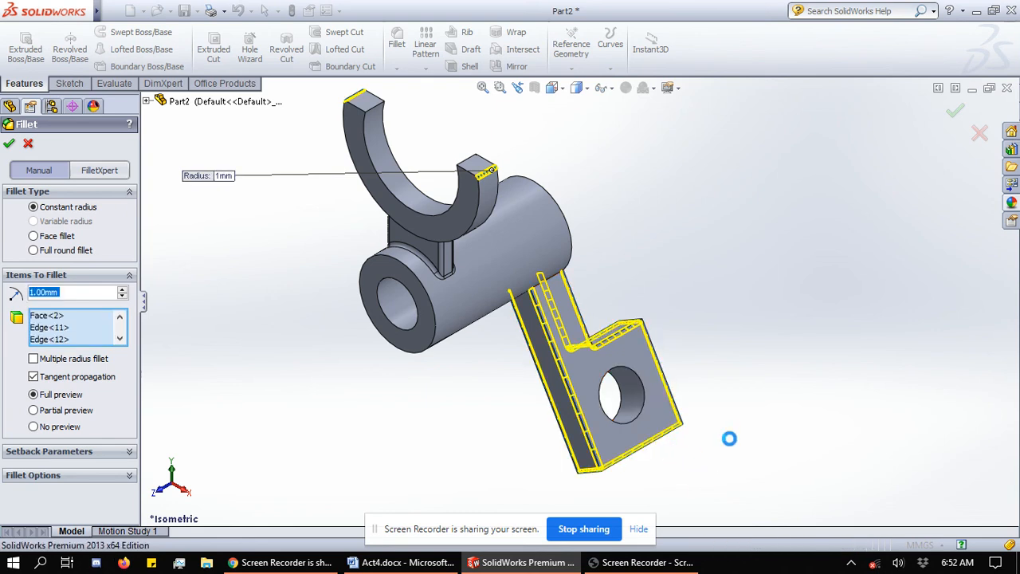
pyautogui.press('Return')
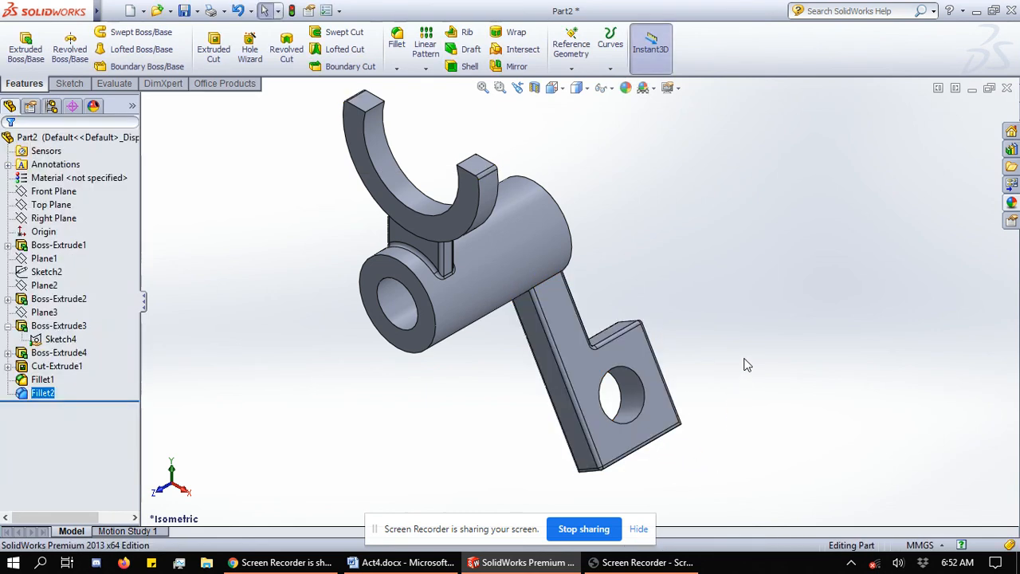
# Apply a 1 mm fillet around the lug's outer side face and the leg's bottom end face
pyautogui.rightClick(669, 252)
pyautogui.moveTo(718, 282)
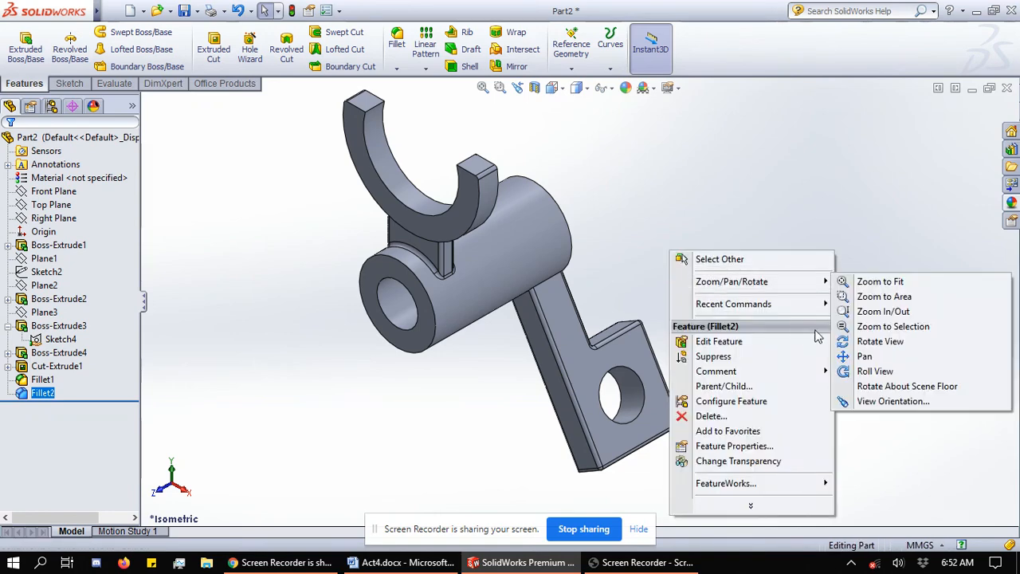
pyautogui.click(856, 342)
pyautogui.moveTo(757, 361); pyautogui.dragTo(314, 314)
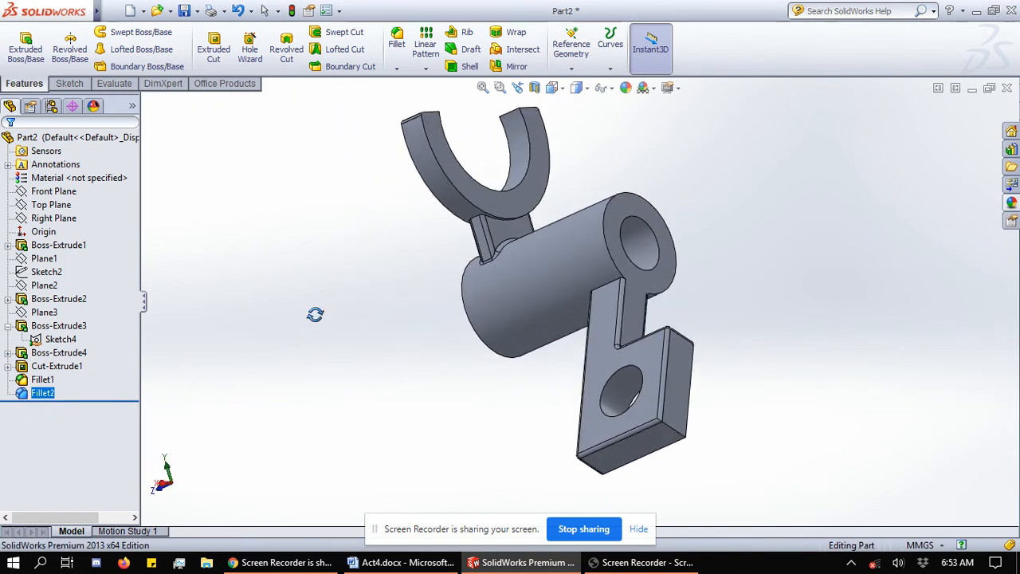
pyautogui.click(397, 44)
pyautogui.click(678, 408)
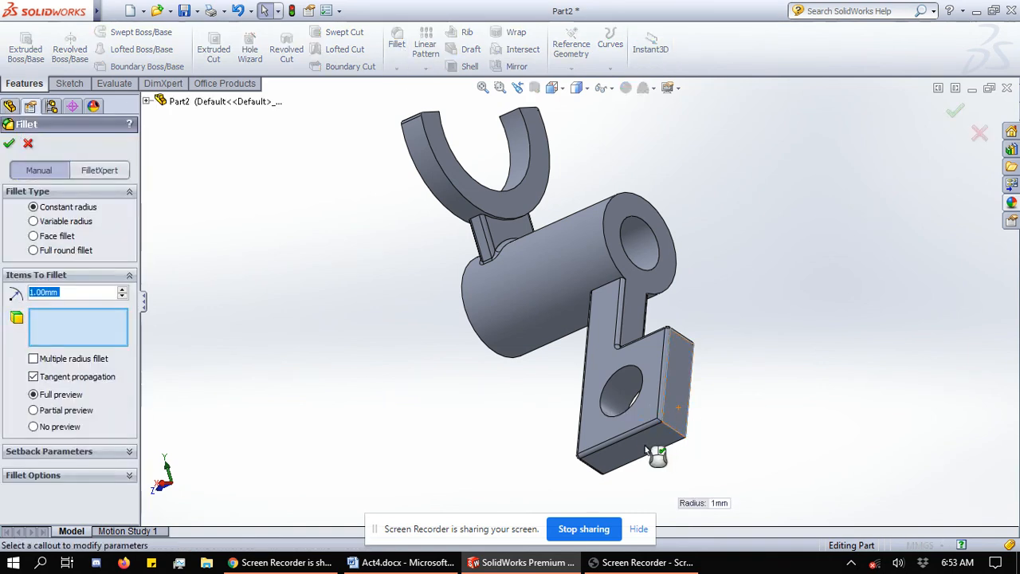
pyautogui.click(647, 453)
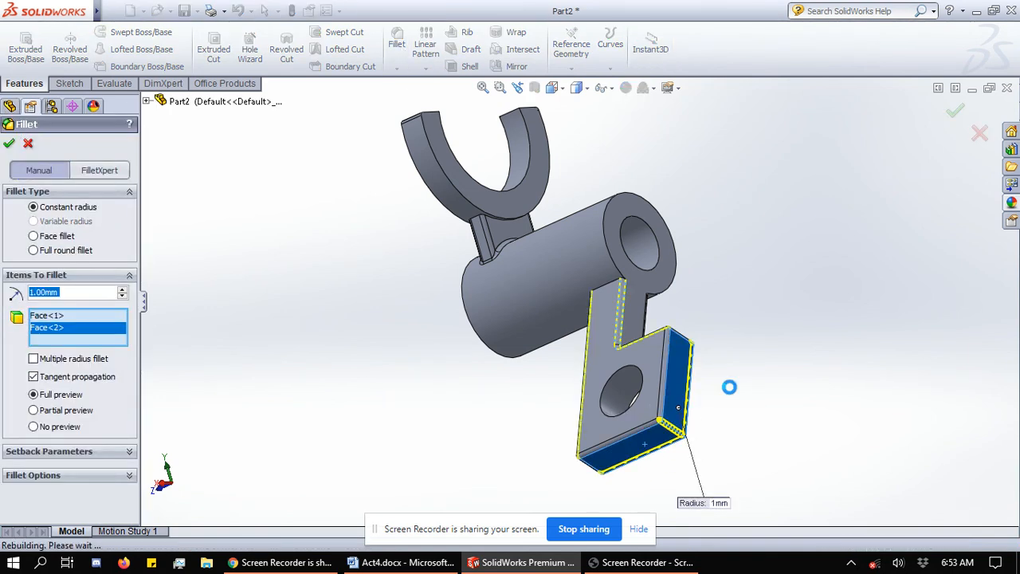
pyautogui.rightClick(734, 391)
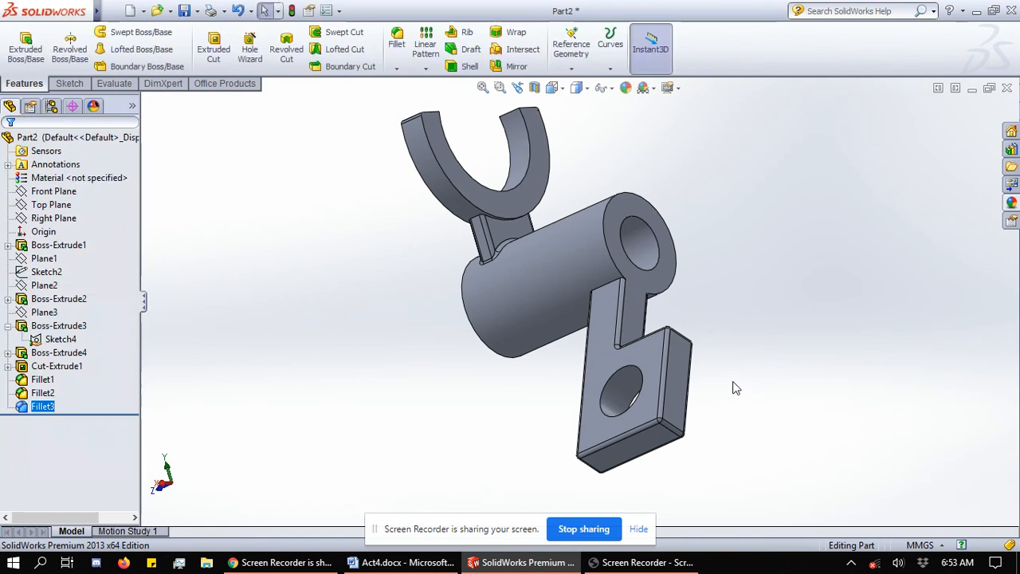
# Inspect the filleted bracket from another angle, restore the isometric view, and compare its shape with the Word drawing
pyautogui.rightClick(734, 390)
pyautogui.moveTo(795, 151)
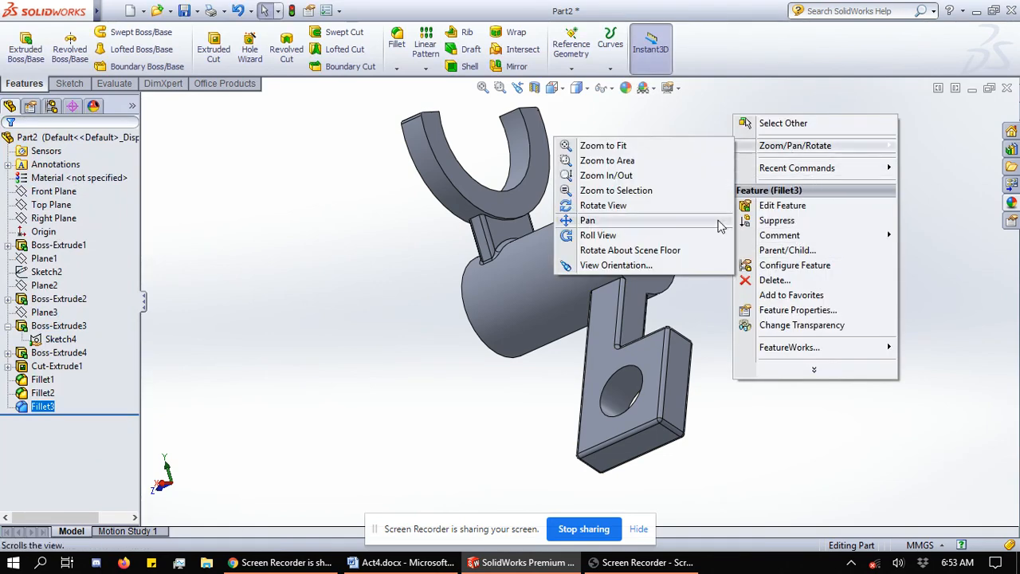
pyautogui.click(605, 232)
pyautogui.moveTo(797, 263); pyautogui.dragTo(602, 144)
pyautogui.press('space')
pyautogui.click(733, 211)
pyautogui.click(761, 232)
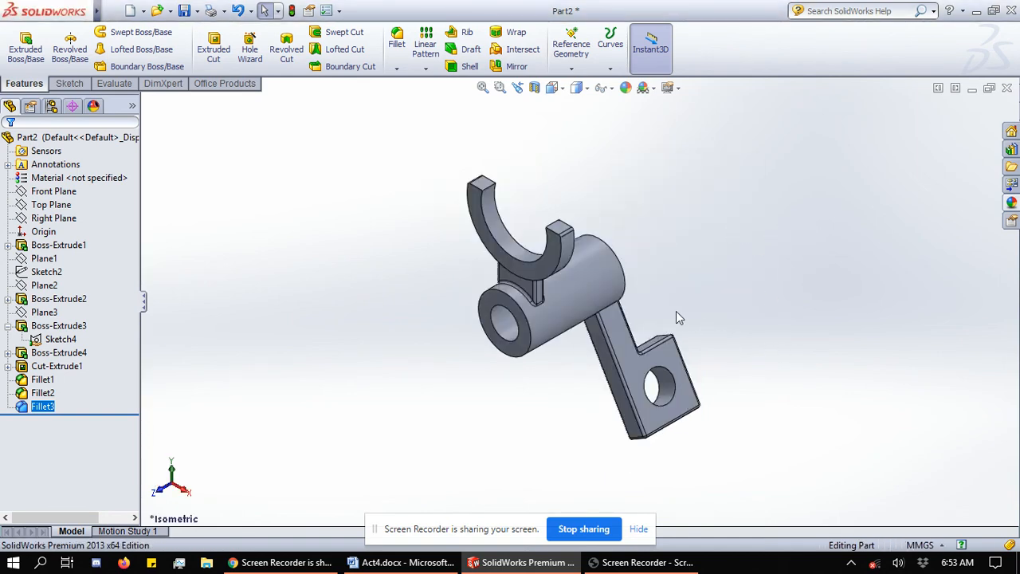
pyautogui.scroll(-2, 665, 313)
pyautogui.scroll(2, 665, 313)
pyautogui.hotkey('alt', 'Tab')
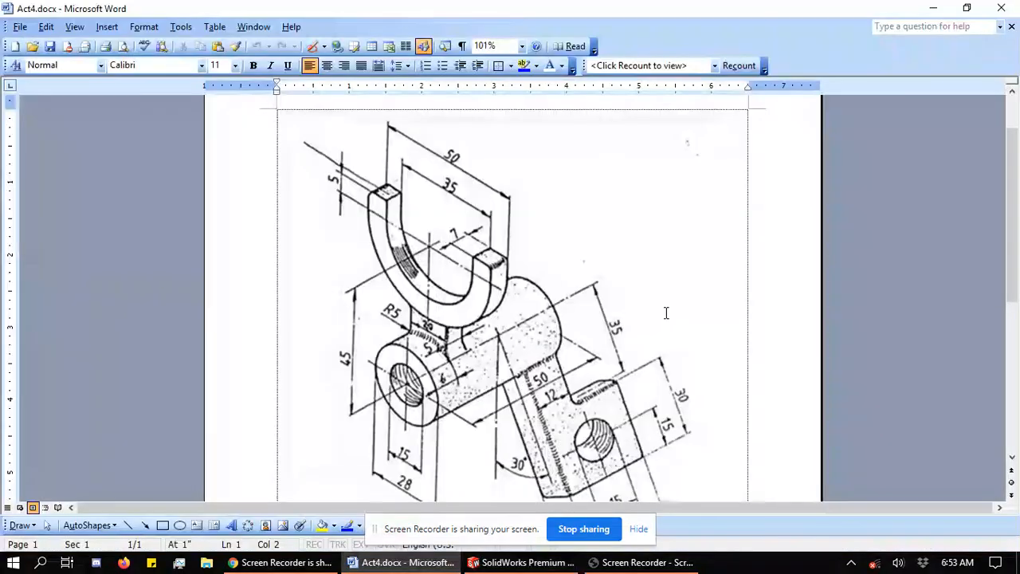
pyautogui.hotkey('alt', 'Tab')
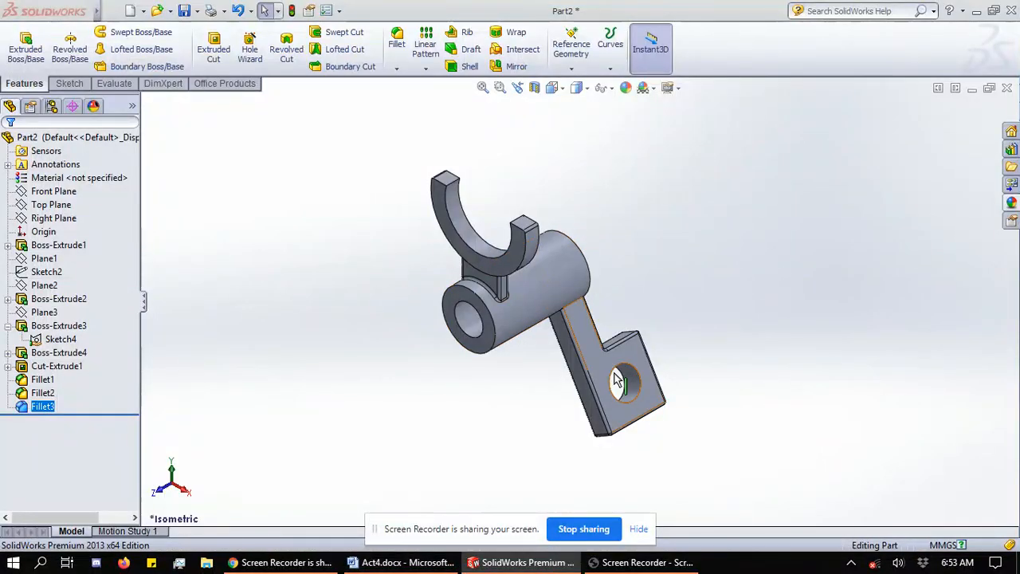
pyautogui.hotkey('alt', 'Tab')
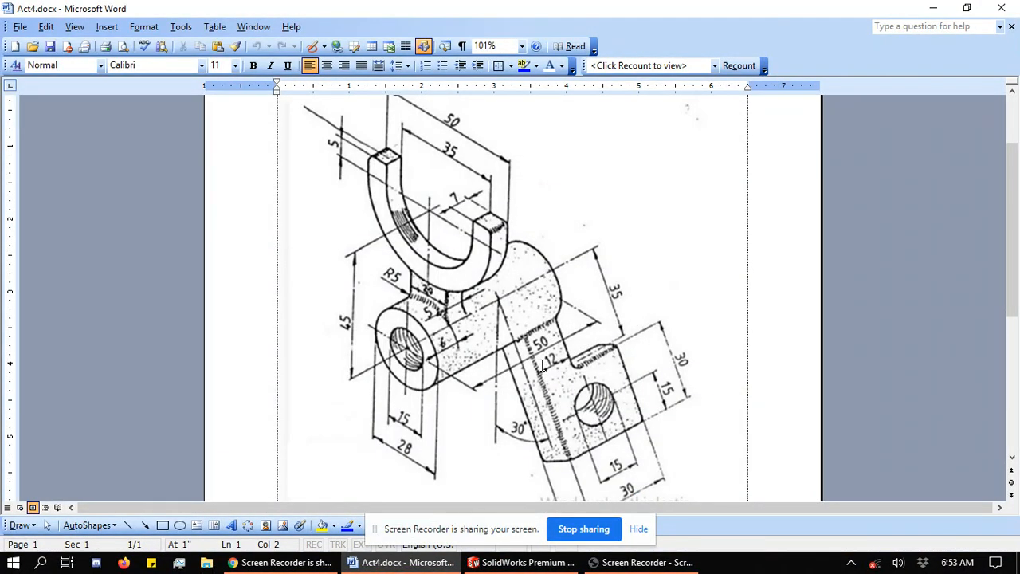
pyautogui.hotkey('alt', 'Tab')
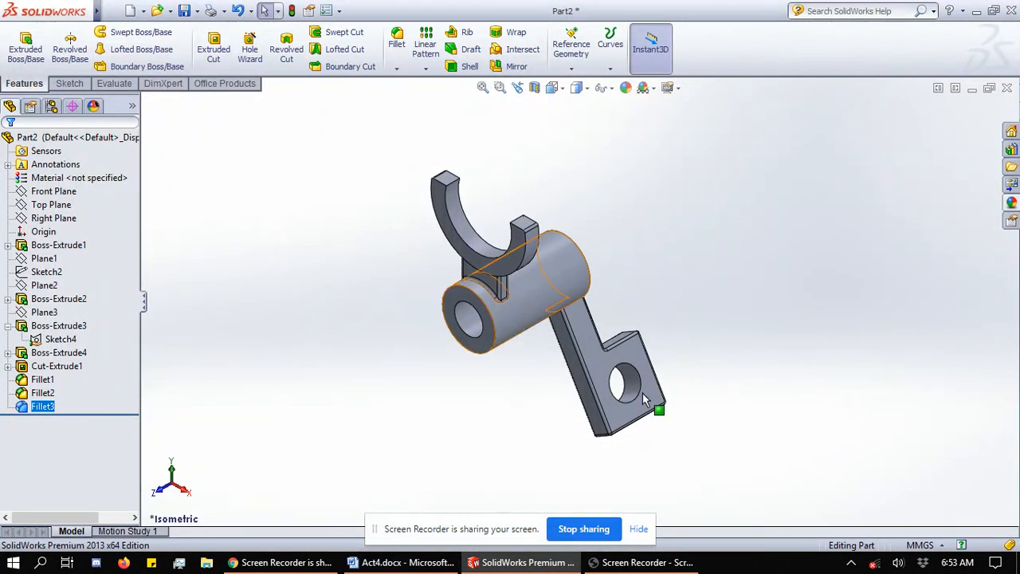
# Examine the bracket from the side and in isometric view, checking the fork, cylinder, leg and lug against the Word drawing
pyautogui.rightClick(490, 416)
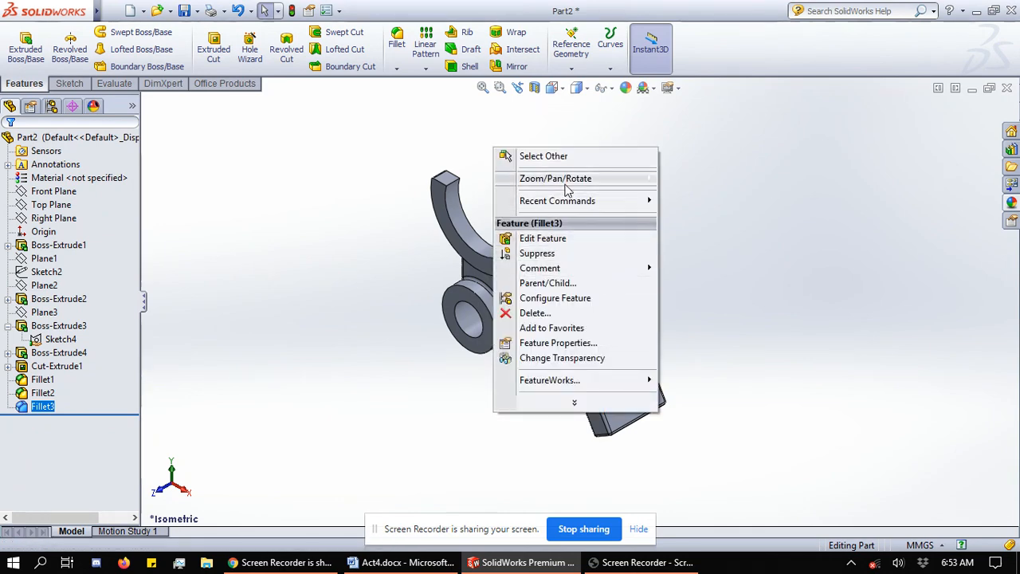
pyautogui.moveTo(547, 176)
pyautogui.click(701, 237)
pyautogui.moveTo(739, 297); pyautogui.dragTo(768, 281)
pyautogui.press('space')
pyautogui.click(877, 333)
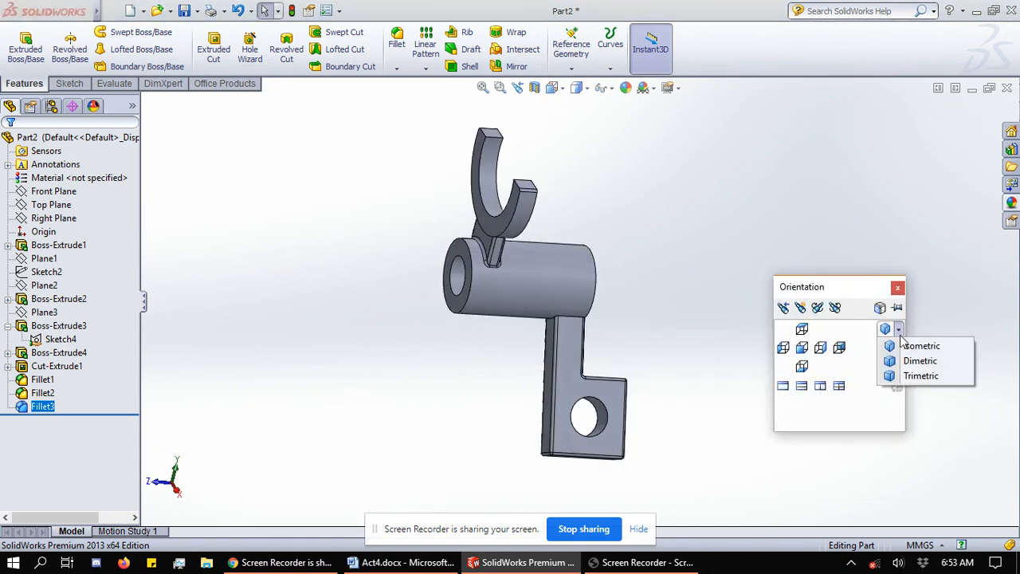
pyautogui.click(921, 346)
pyautogui.hotkey('alt', 'Tab')
pyautogui.scroll(-3, 749, 331)
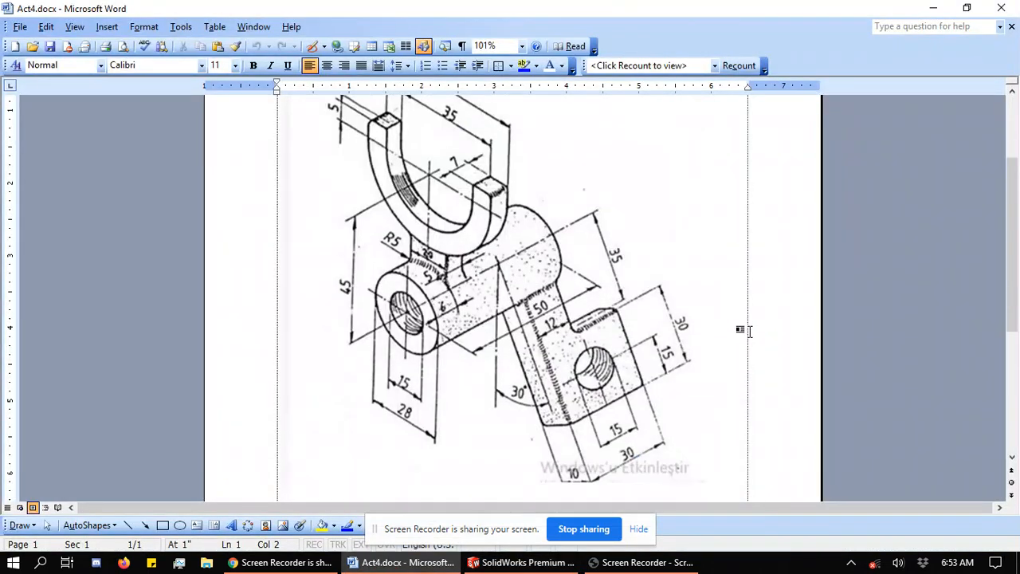
pyautogui.scroll(3, 749, 331)
pyautogui.hotkey('alt', 'Tab')
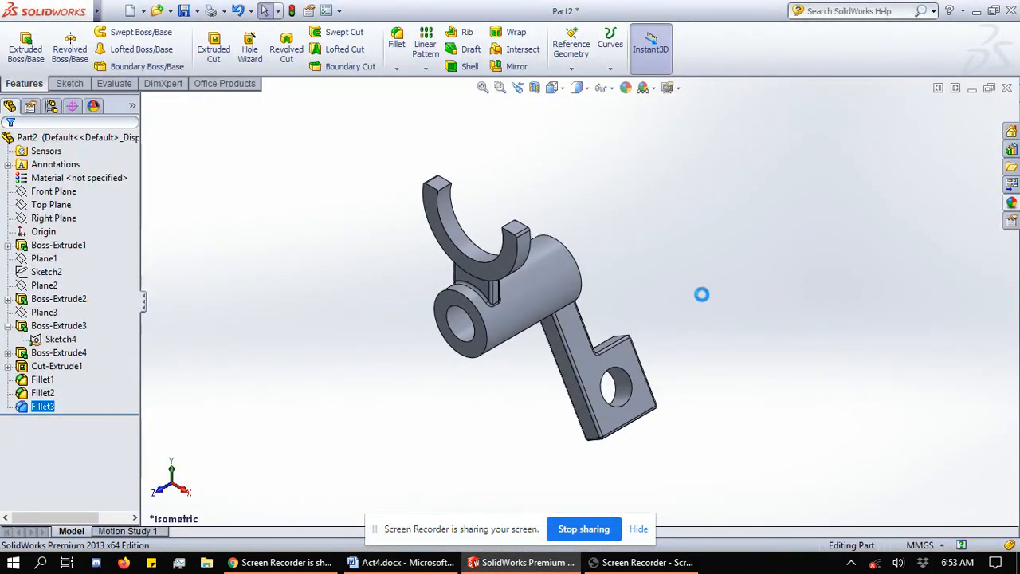
pyautogui.hotkey('alt', 'Tab')
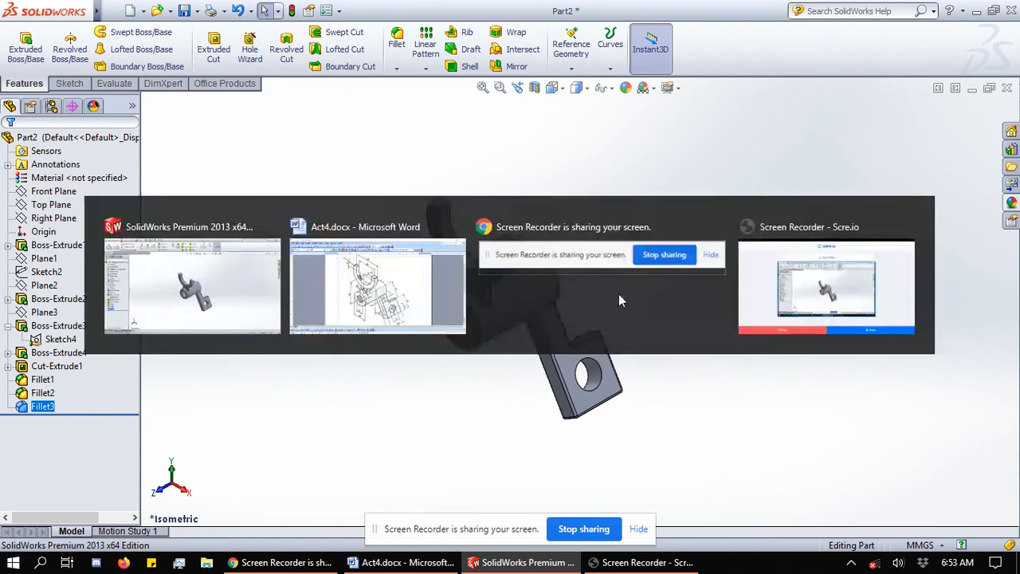
pyautogui.hotkey('alt', 'Tab')
pyautogui.hotkey('alt', 'Tab')
pyautogui.hotkey('alt', 'Tab')
pyautogui.scroll(-1, 608, 300)
pyautogui.scroll(3, 608, 299)
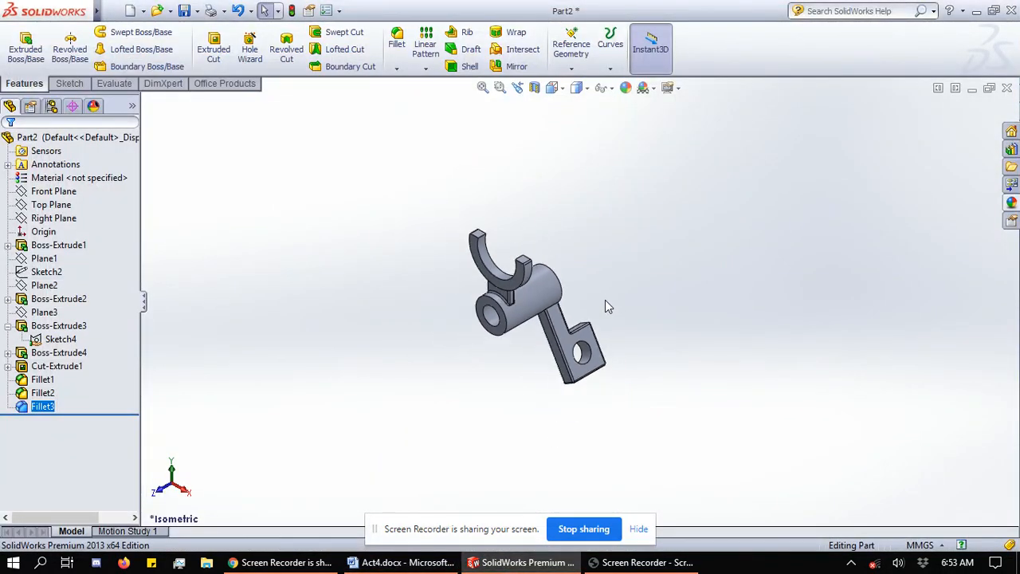
pyautogui.scroll(-2, 572, 243)
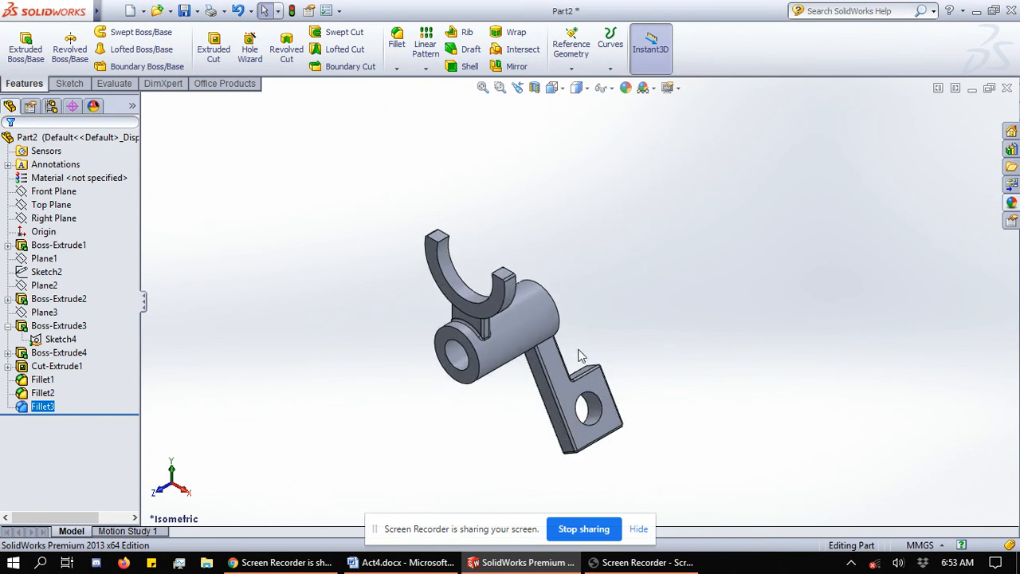